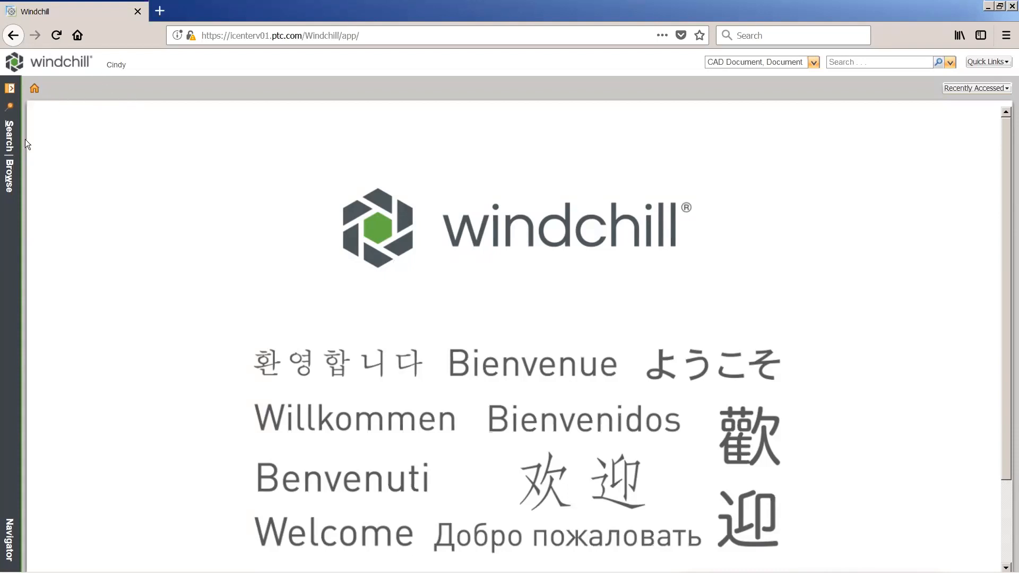
Step: Open the team page of the recent product Synergy to view its roles and members
{"action": "left_click", "coordinate": [15, 170]}
{"action": "left_click", "coordinate": [61, 121]}
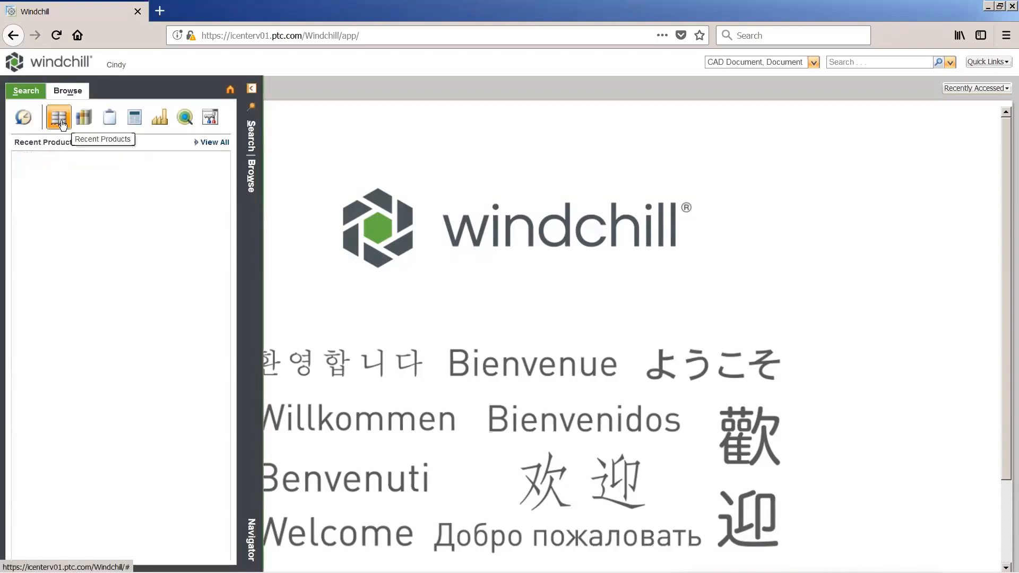
{"action": "left_click", "coordinate": [137, 159]}
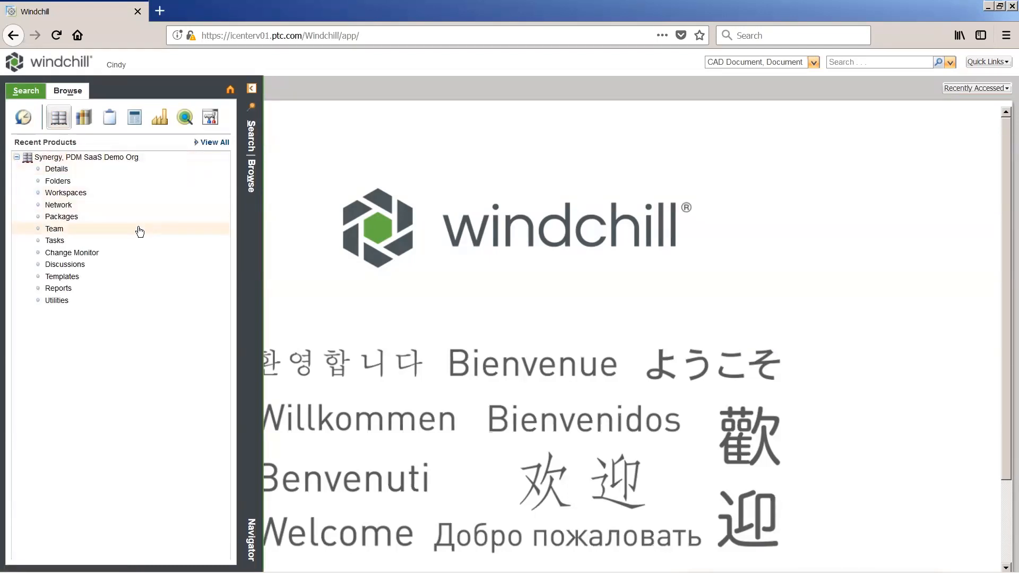
{"action": "left_click", "coordinate": [139, 232]}
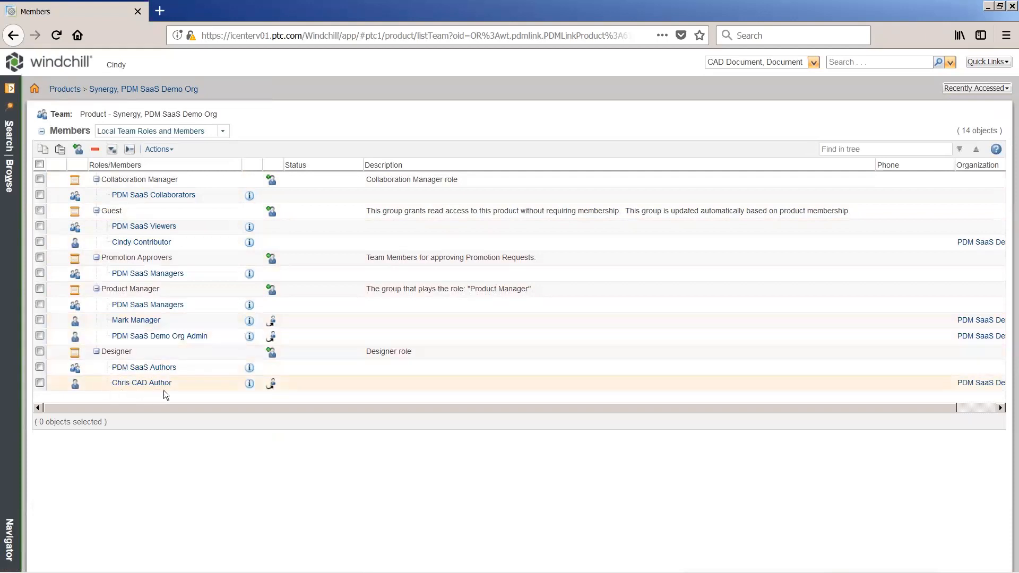
Step: Open the Synergy product's folders and inspect the CAD Data folder's access control, closing it without changes
{"action": "left_click", "coordinate": [7, 186]}
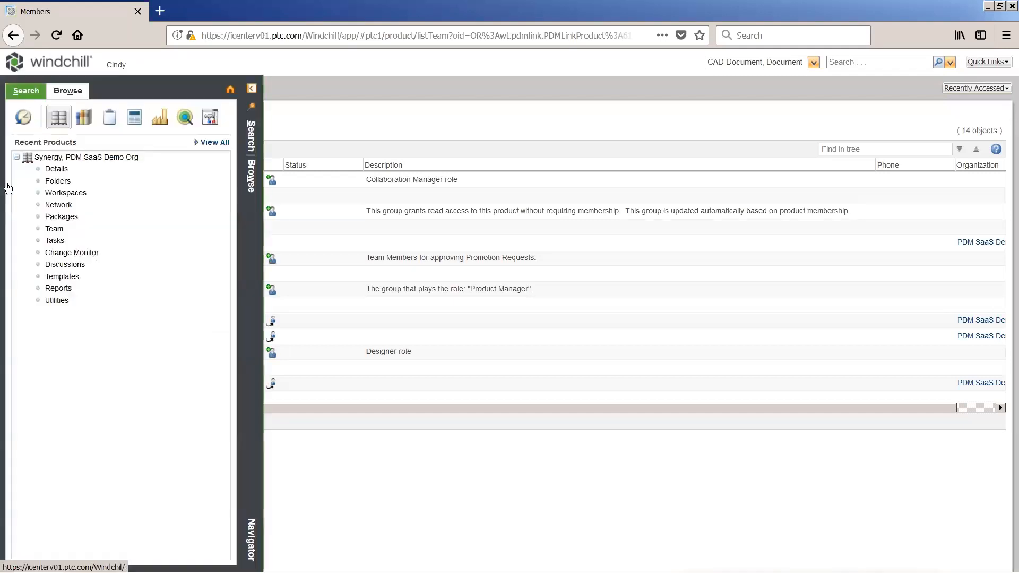
{"action": "left_click", "coordinate": [85, 183]}
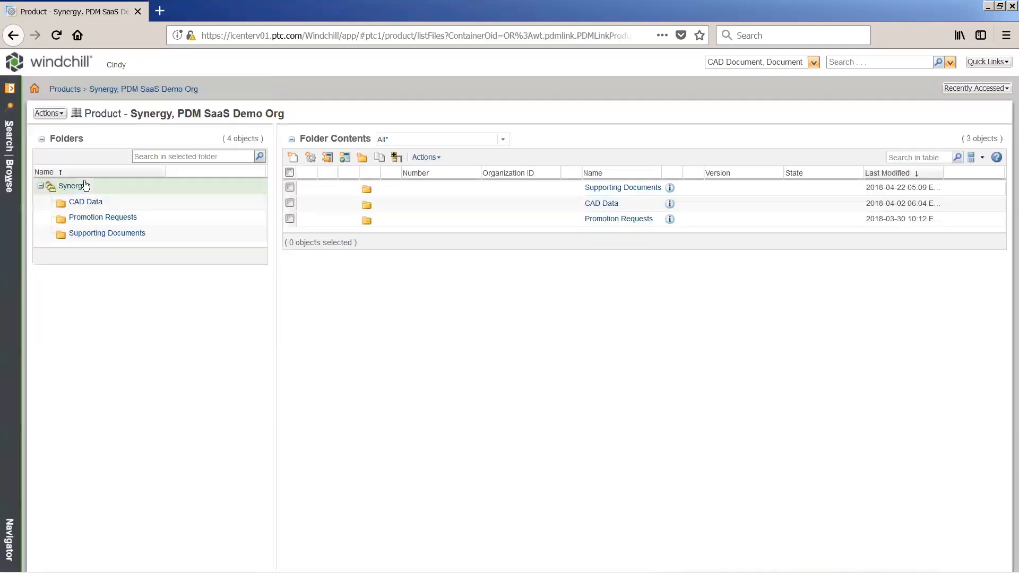
{"action": "right_click", "coordinate": [617, 209]}
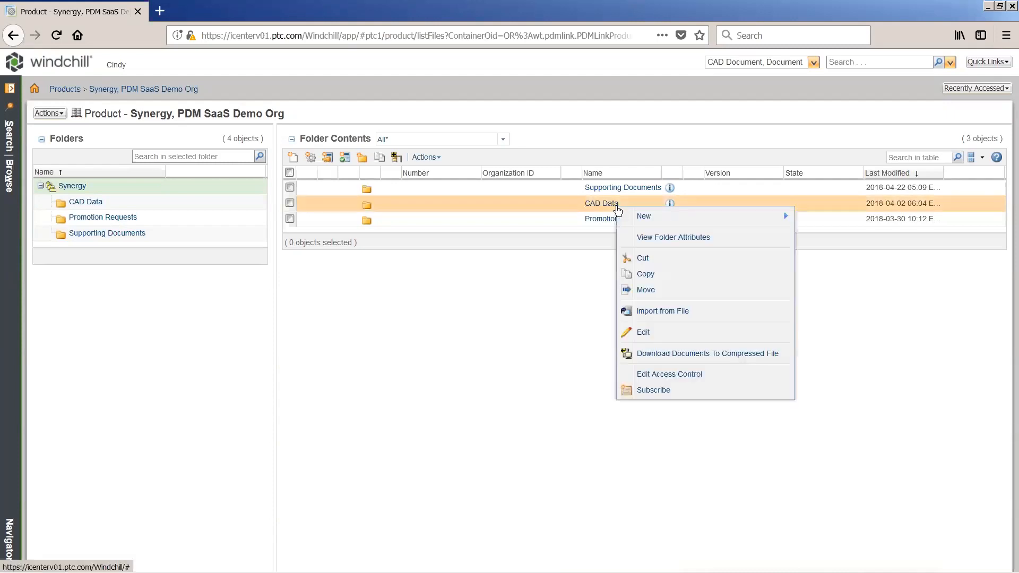
{"action": "left_click", "coordinate": [657, 376]}
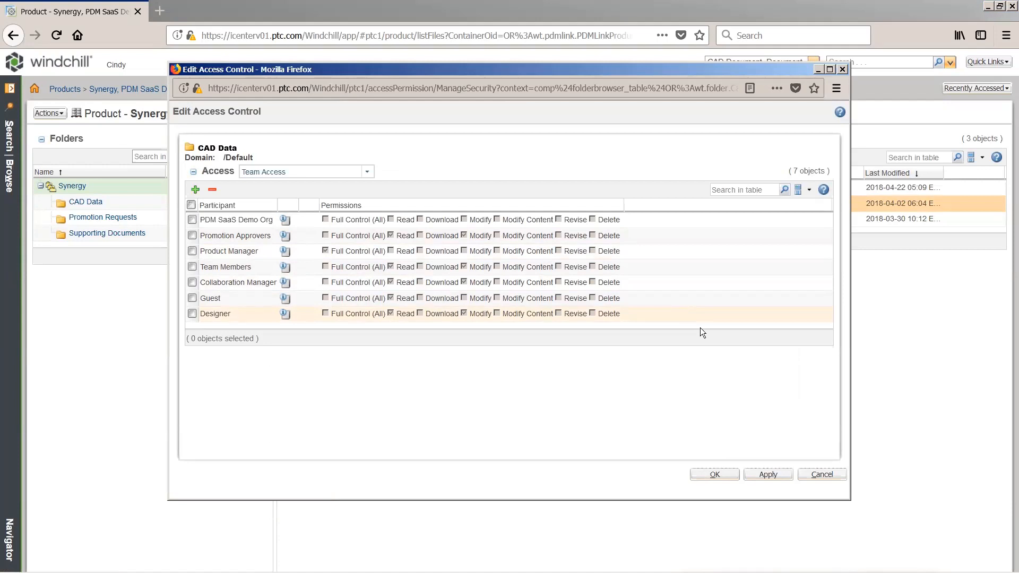
{"action": "left_click", "coordinate": [844, 475]}
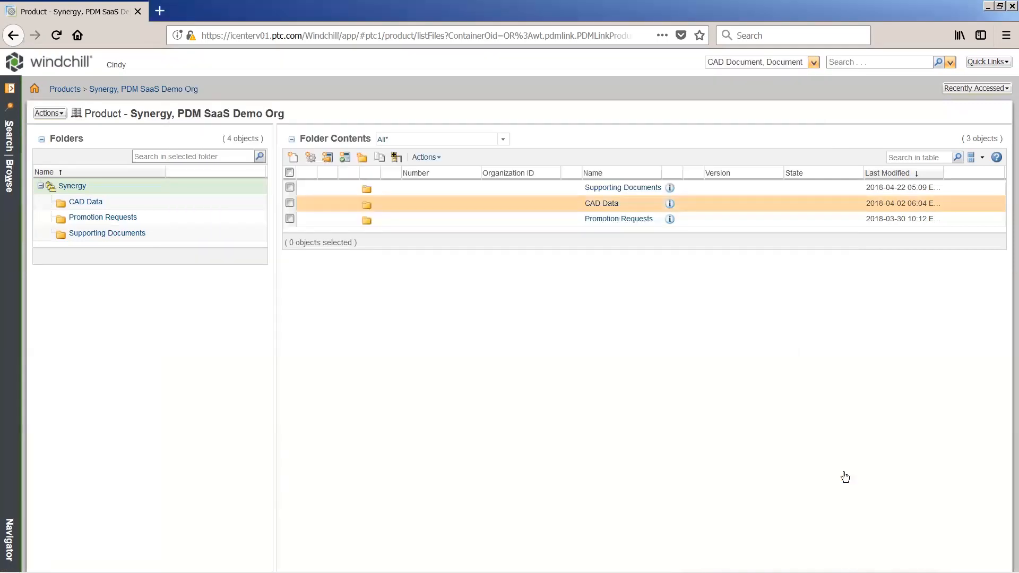
Step: Limit the global search to CAD Documents only and search for 297*
{"action": "left_click", "coordinate": [813, 62]}
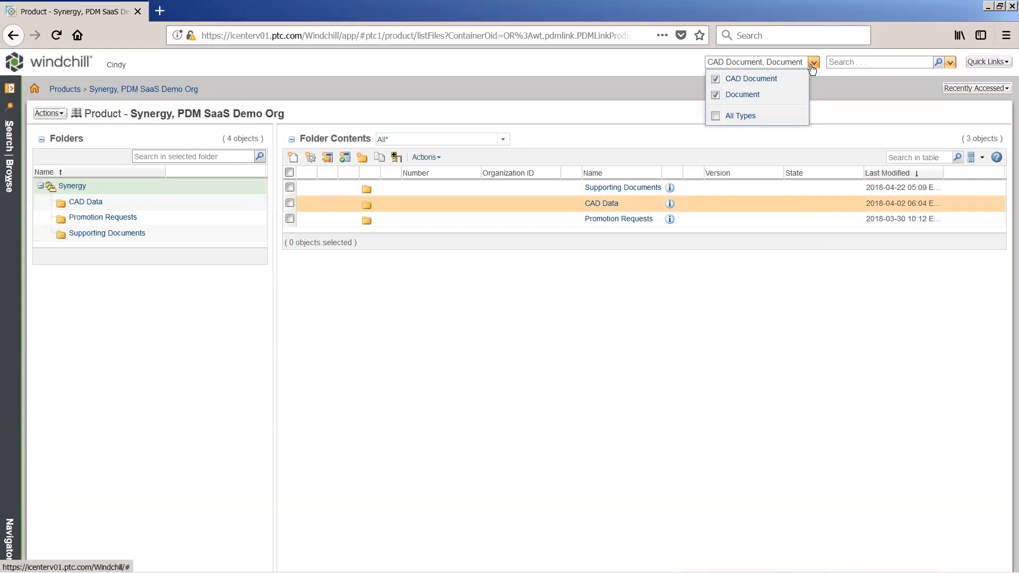
{"action": "left_click", "coordinate": [716, 95]}
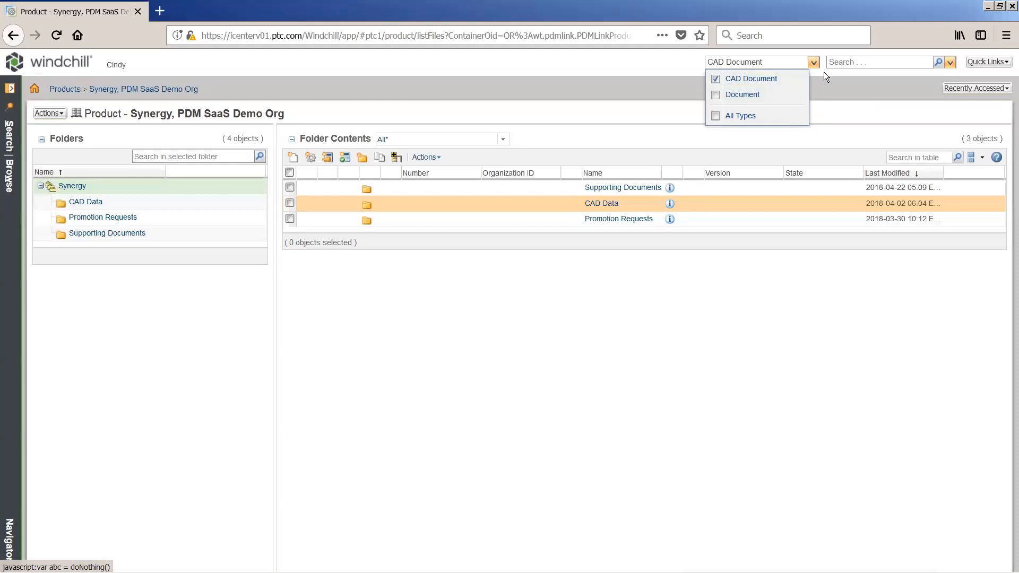
{"action": "left_click", "coordinate": [863, 62]}
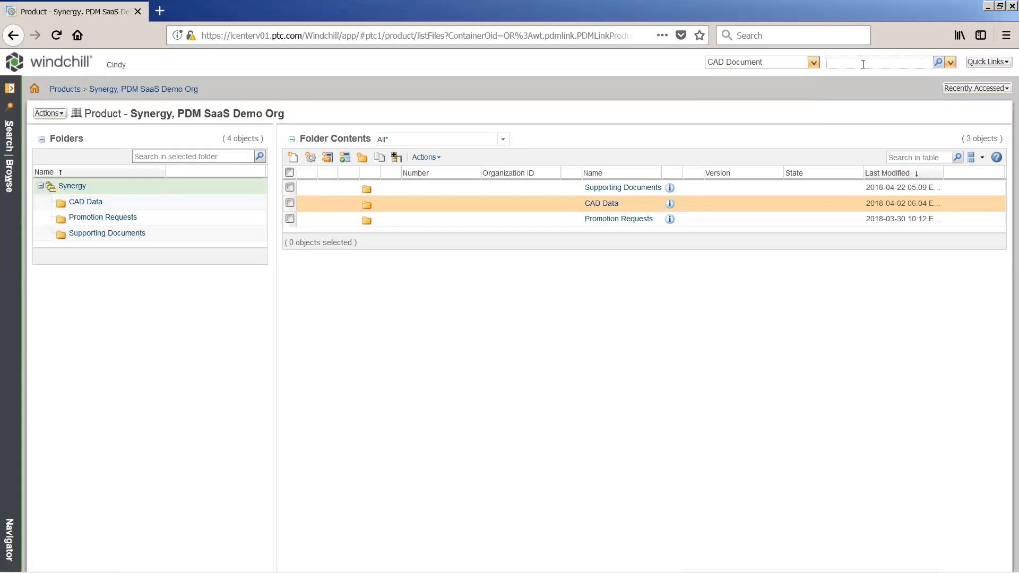
{"action": "type", "text": "297*"}
{"action": "left_click", "coordinate": [937, 62]}
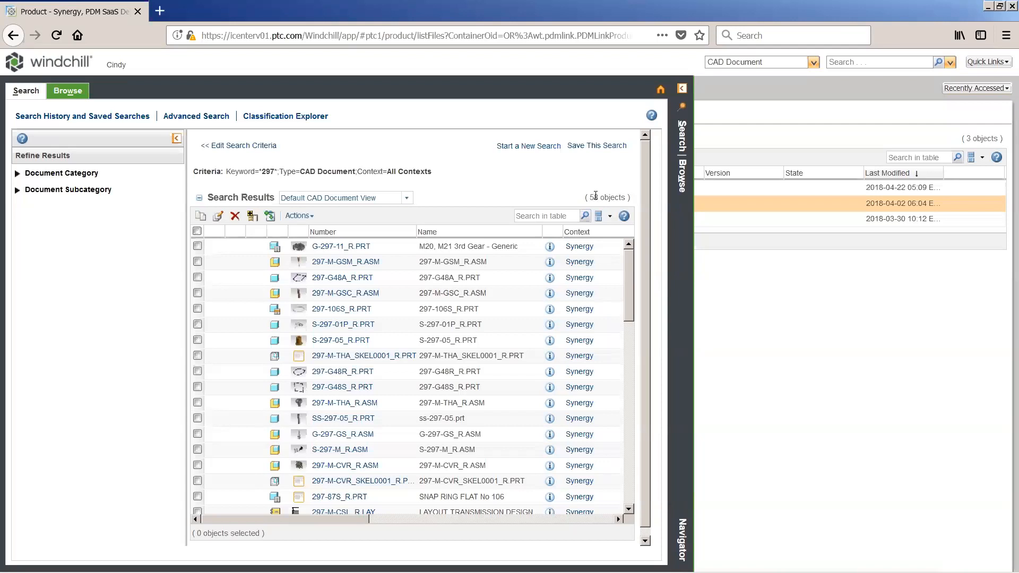
Step: Filter the search results table by 76
{"action": "left_click", "coordinate": [544, 215]}
{"action": "type", "text": "76"}
{"action": "left_click", "coordinate": [586, 215]}
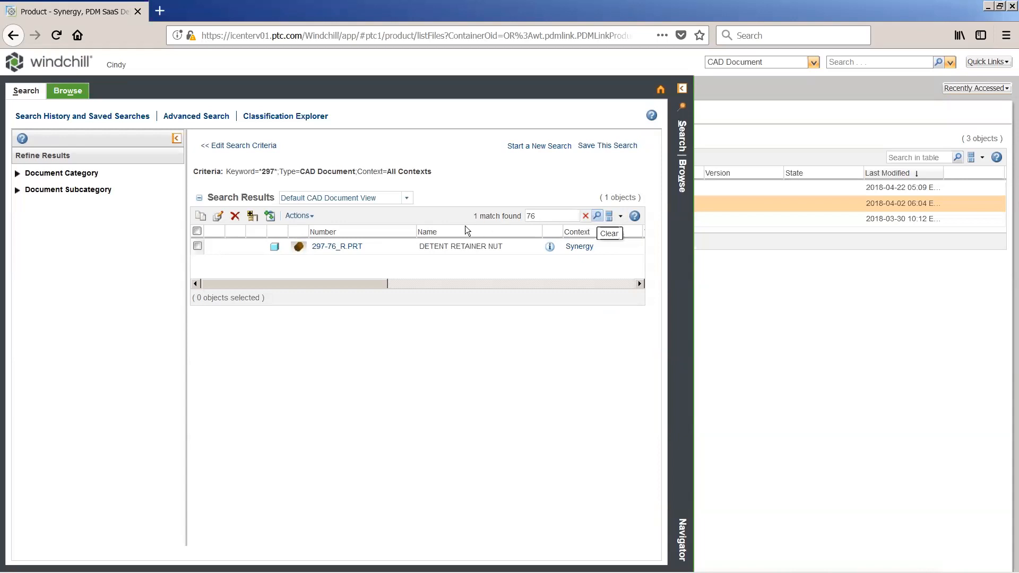
Step: Preview the detent retainer nut 297-76_R.PRT and rotate its 3D thumbnail to see the hexagonal socket
{"action": "left_click", "coordinate": [299, 248]}
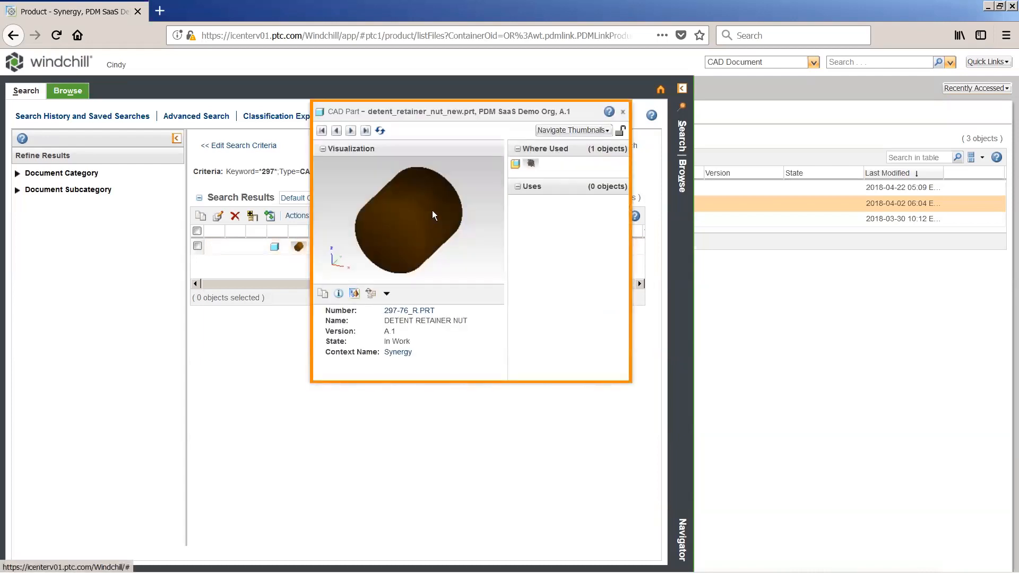
{"action": "left_click_drag", "start_coordinate": [434, 219], "coordinate": [399, 223]}
{"action": "middle_click_drag", "start_coordinate": [399, 223], "coordinate": [372, 240]}
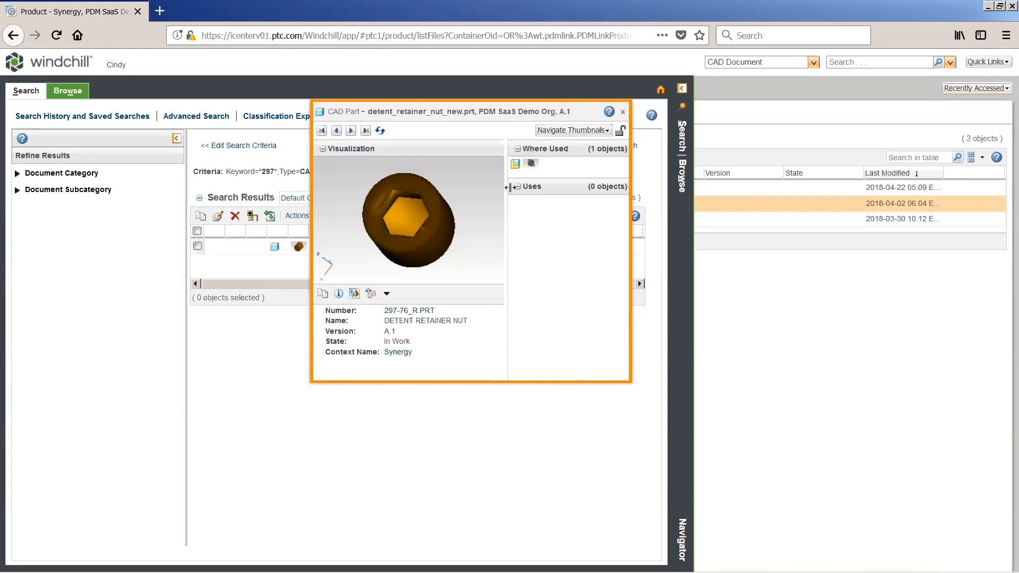
Step: Switch the preview to the assembly where the nut is used and open that assembly's information page
{"action": "left_click", "coordinate": [530, 164]}
{"action": "middle_click_drag", "start_coordinate": [447, 190], "coordinate": [409, 211]}
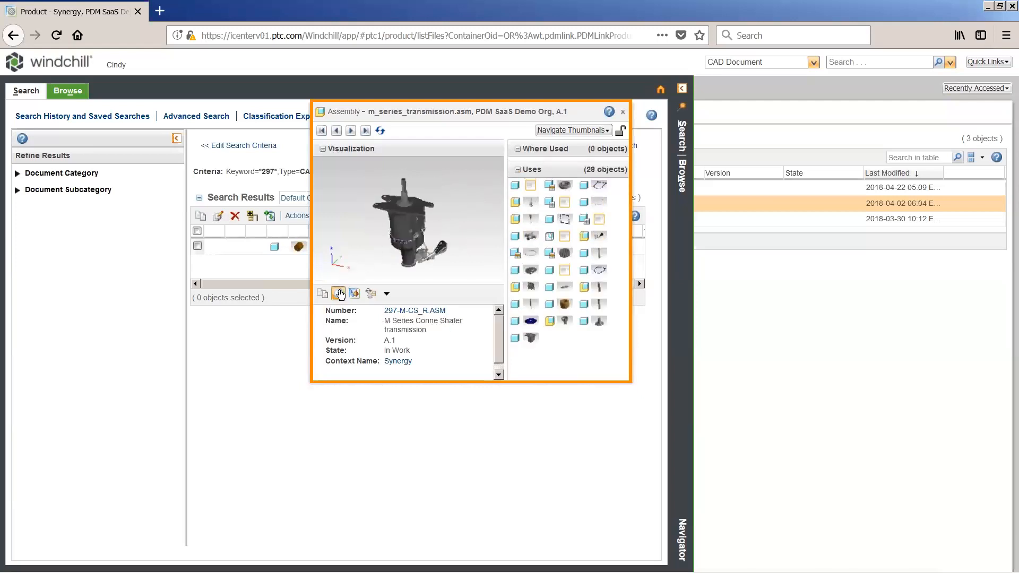
{"action": "left_click", "coordinate": [342, 293]}
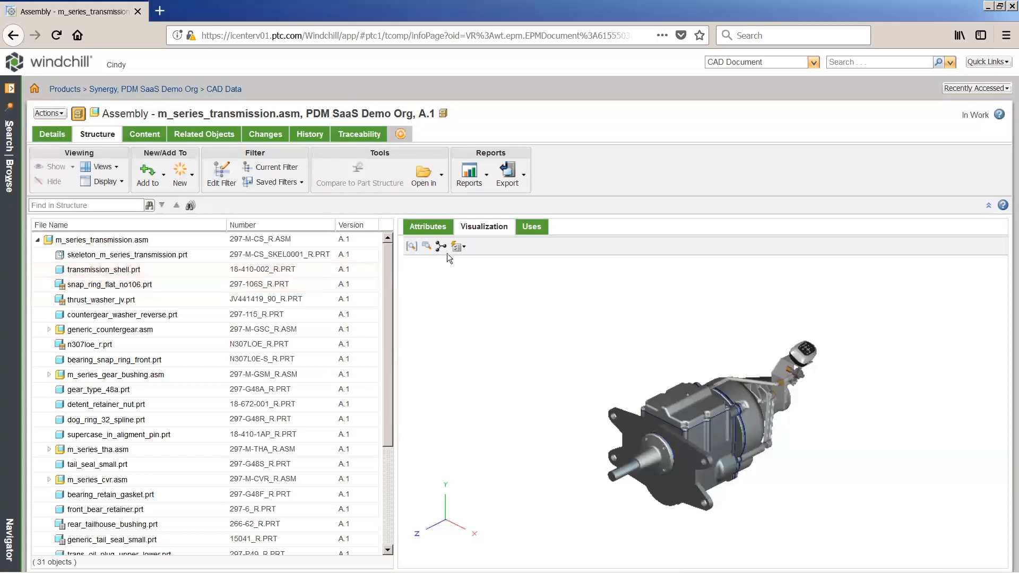
Step: Enable automatic selection both from structure to visualization and from visualization to structure
{"action": "left_click", "coordinate": [459, 247]}
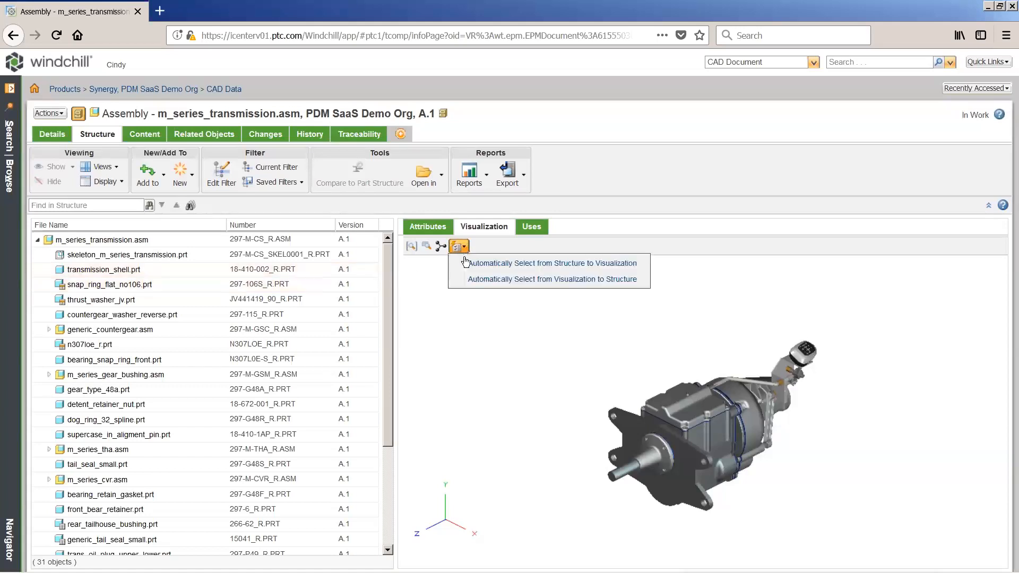
{"action": "left_click", "coordinate": [466, 265]}
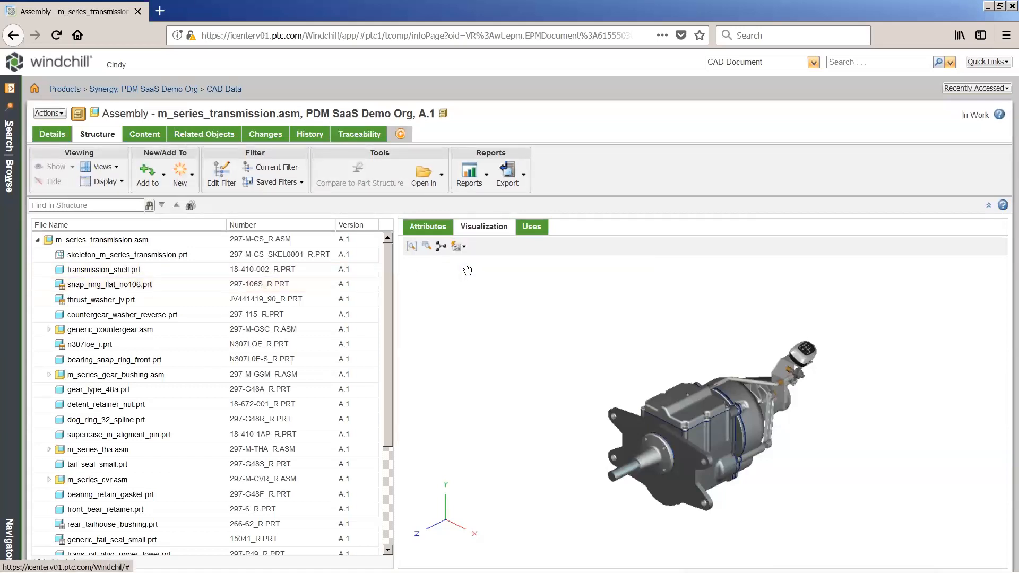
{"action": "left_click", "coordinate": [462, 251]}
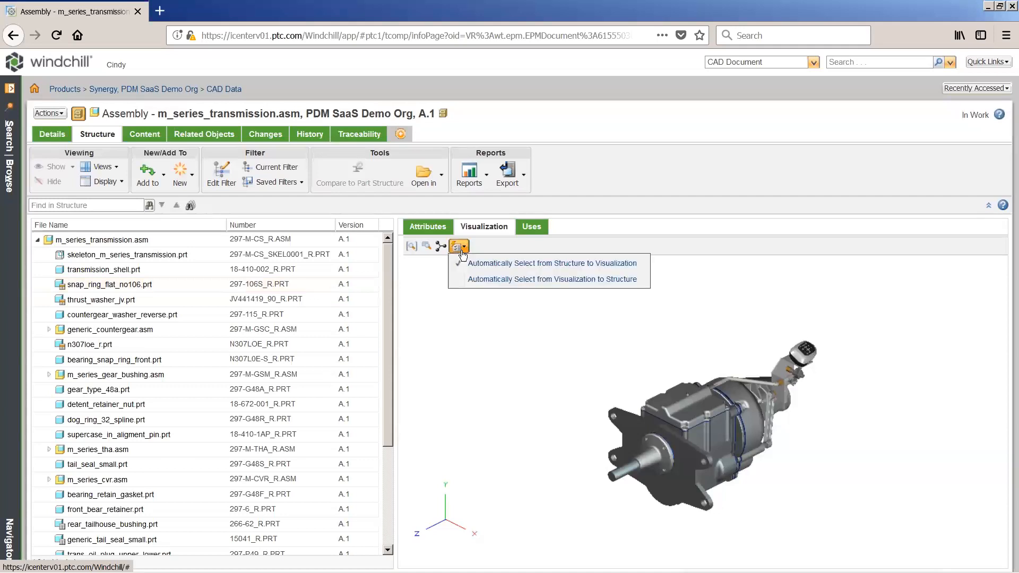
{"action": "left_click", "coordinate": [465, 276]}
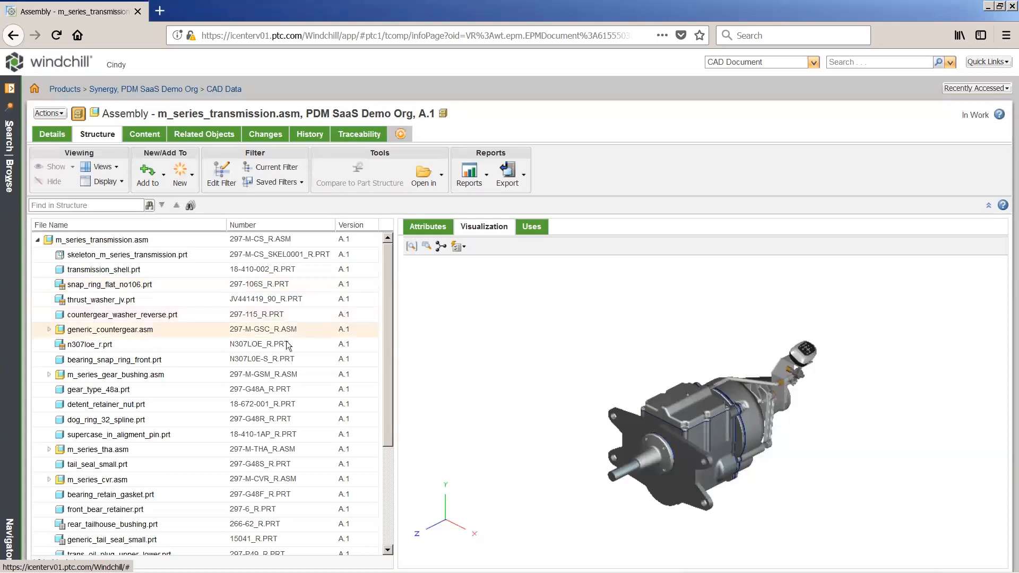
Step: Highlight m_series_gear_bushing.asm, m_series_cvr.asm and g297-gs_gear_generic.asm from the structure, and select the top cover lube_cap.prt in the 3D model
{"action": "left_click", "coordinate": [174, 375]}
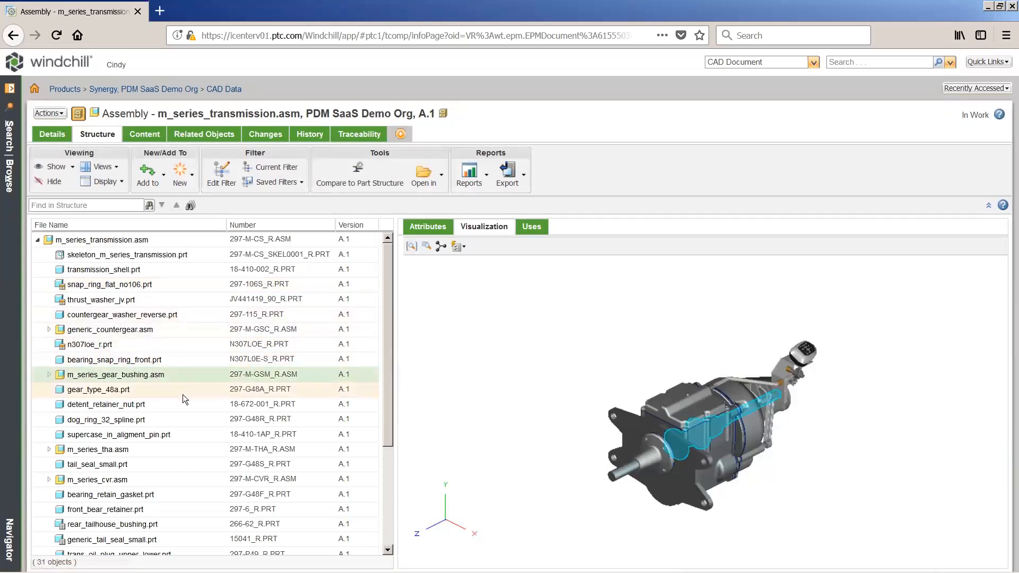
{"action": "left_click", "coordinate": [179, 479]}
{"action": "scroll", "coordinate": [179, 479], "scroll_direction": "down", "scroll_amount": 4}
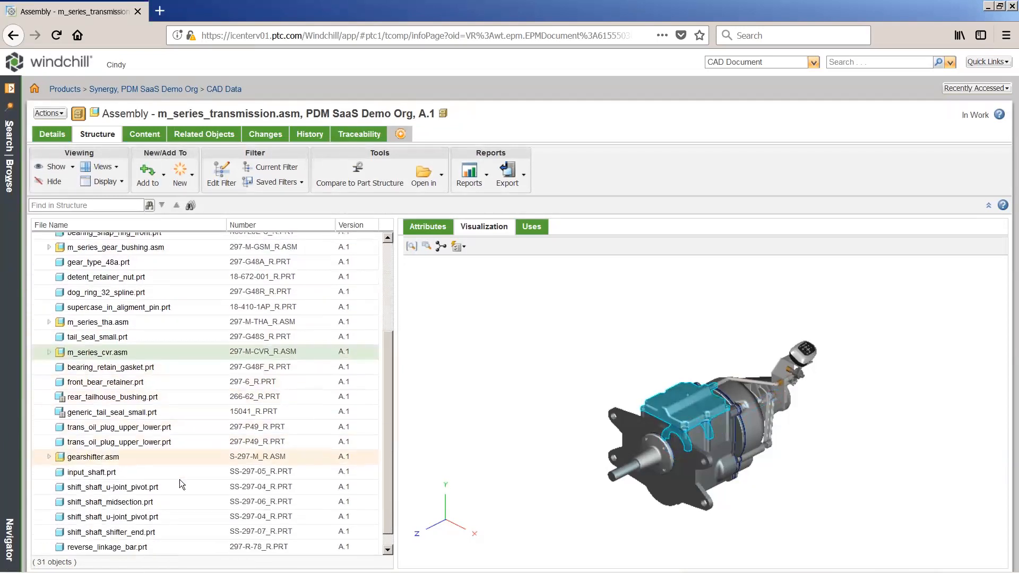
{"action": "scroll", "coordinate": [179, 479], "scroll_direction": "down", "scroll_amount": 1}
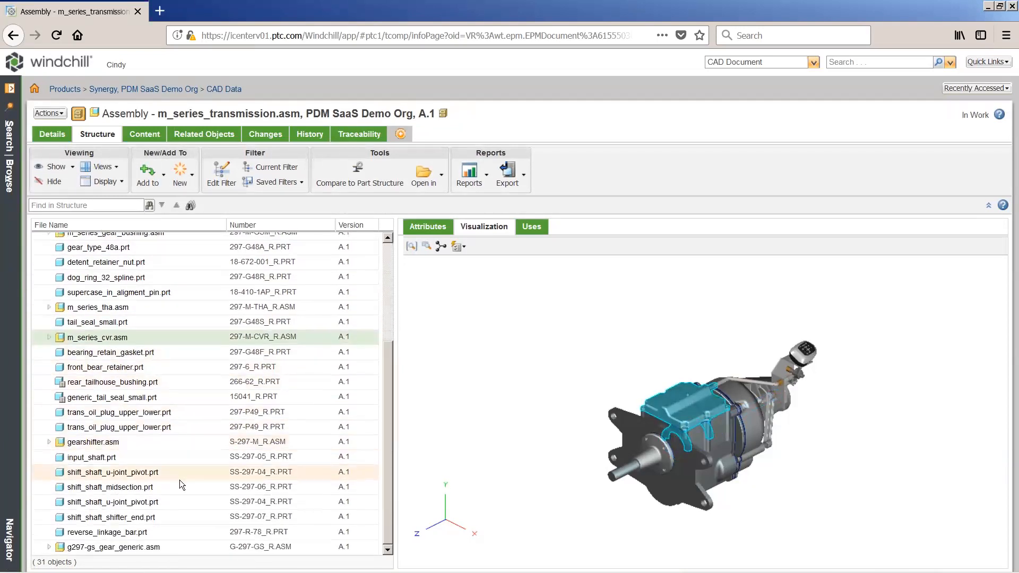
{"action": "left_click", "coordinate": [175, 545]}
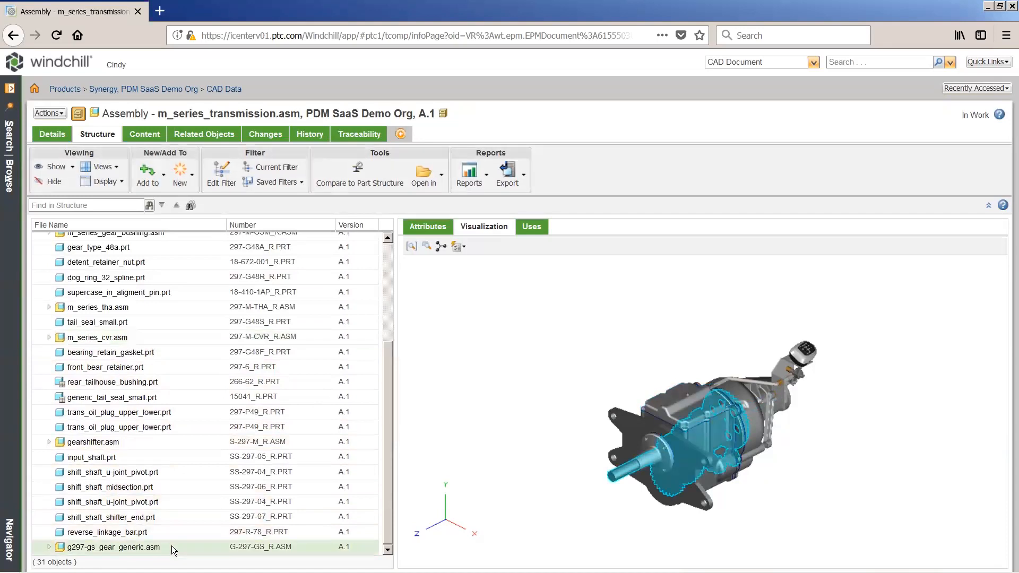
{"action": "left_click", "coordinate": [684, 408]}
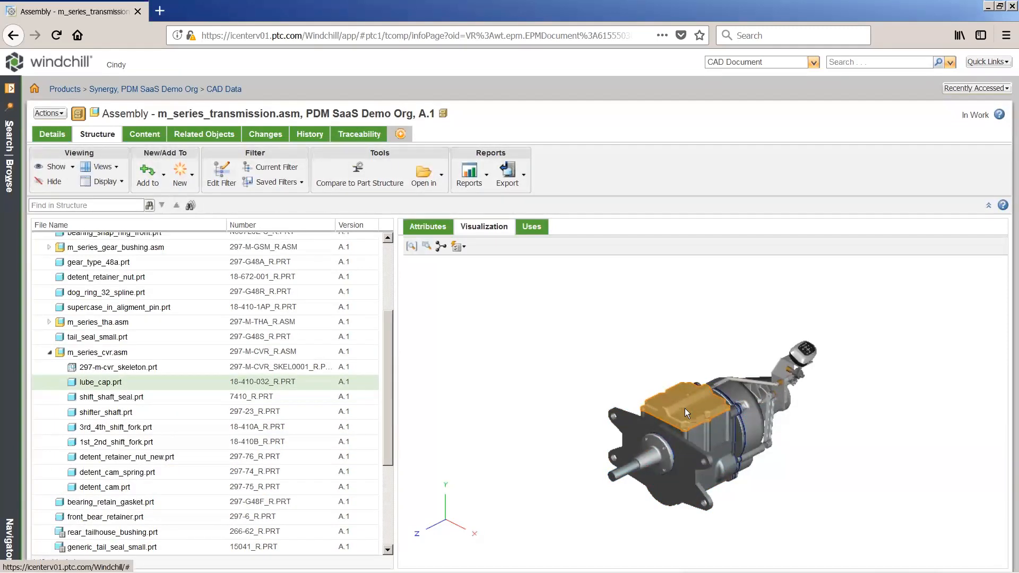
Step: Export the assembly's structure list as an XLS report and open the file in Microsoft Excel
{"action": "left_click", "coordinate": [508, 180]}
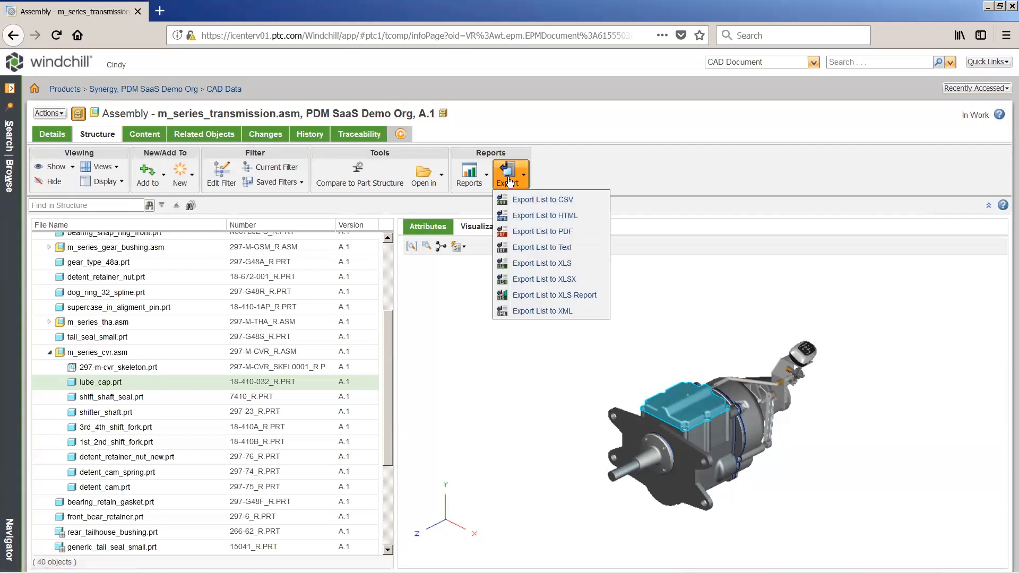
{"action": "left_click", "coordinate": [524, 299]}
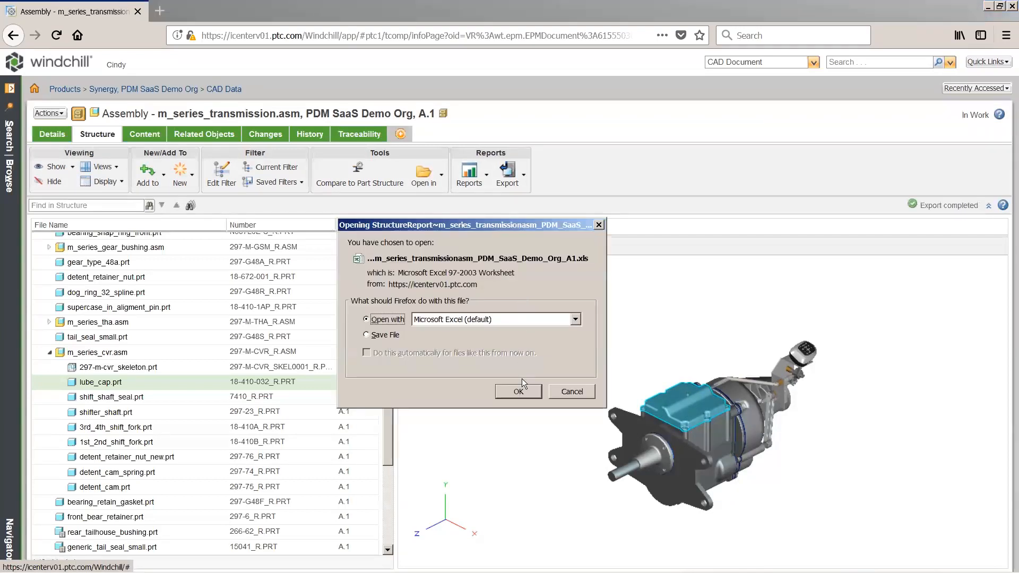
{"action": "left_click", "coordinate": [518, 391]}
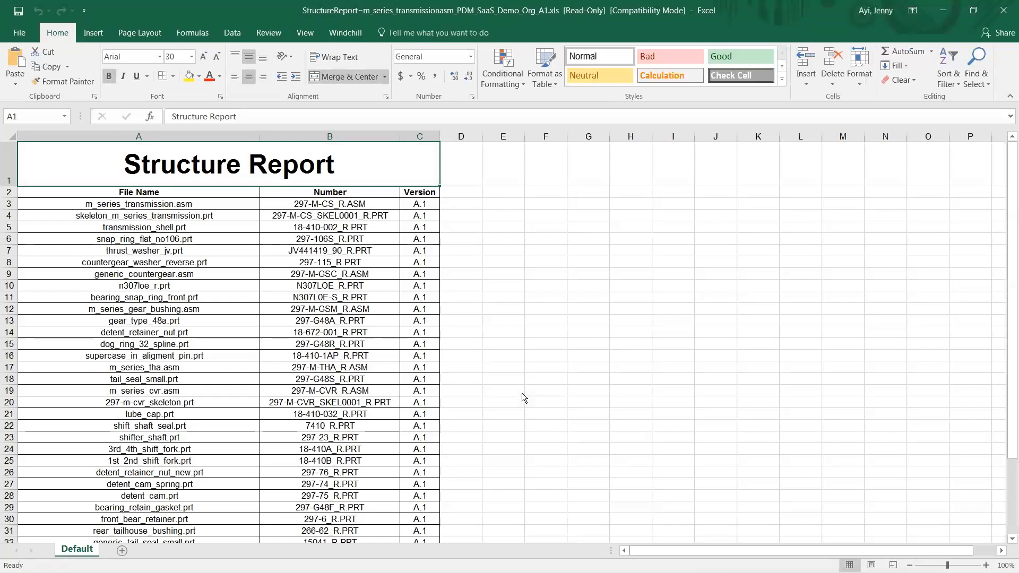
Step: Review the exported structure report down to its last row and close the workbook
{"action": "scroll", "coordinate": [522, 395], "scroll_direction": "down", "scroll_amount": 2}
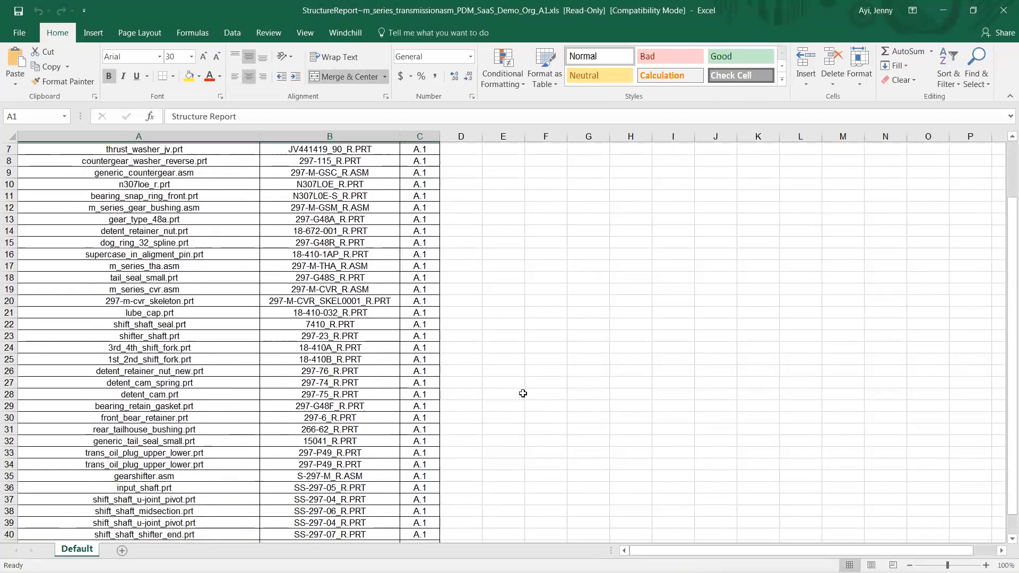
{"action": "scroll", "coordinate": [523, 393], "scroll_direction": "down", "scroll_amount": 2}
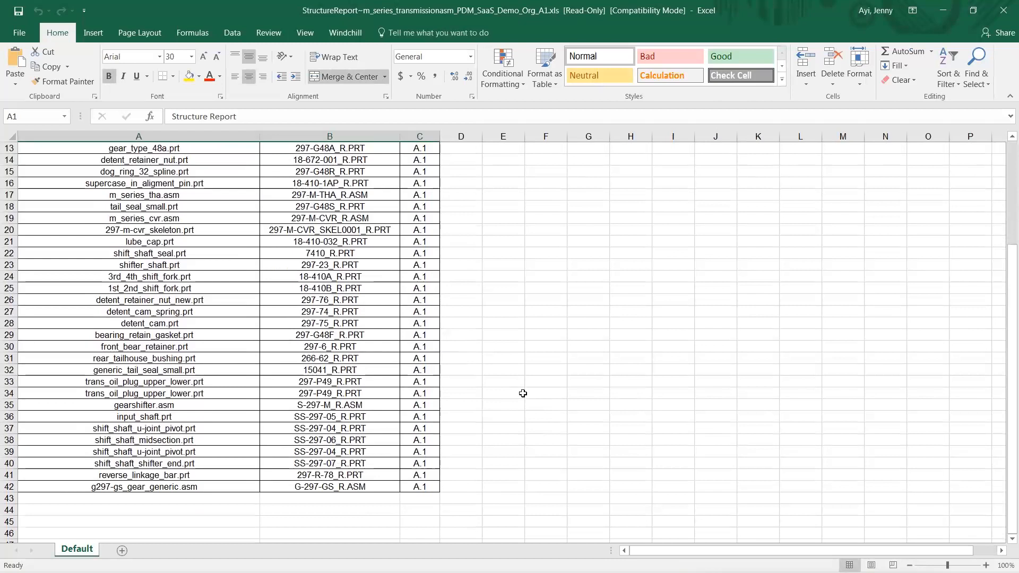
{"action": "scroll", "coordinate": [523, 394], "scroll_direction": "up", "scroll_amount": 4}
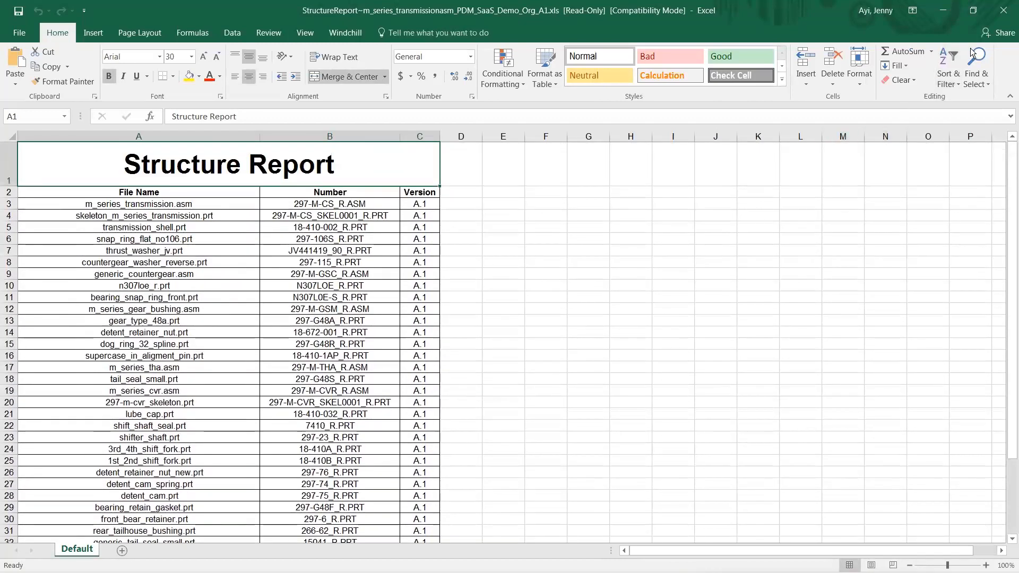
{"action": "left_click", "coordinate": [1002, 11]}
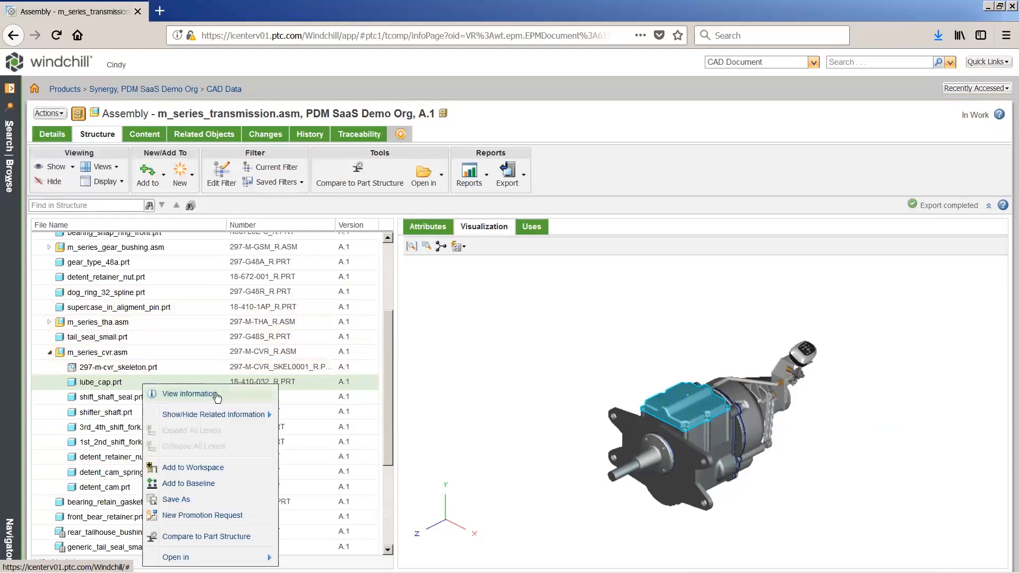
Step: Open the information page of lube_cap.prt and launch its 3D model in Creo View Lite
{"action": "left_click", "coordinate": [216, 394]}
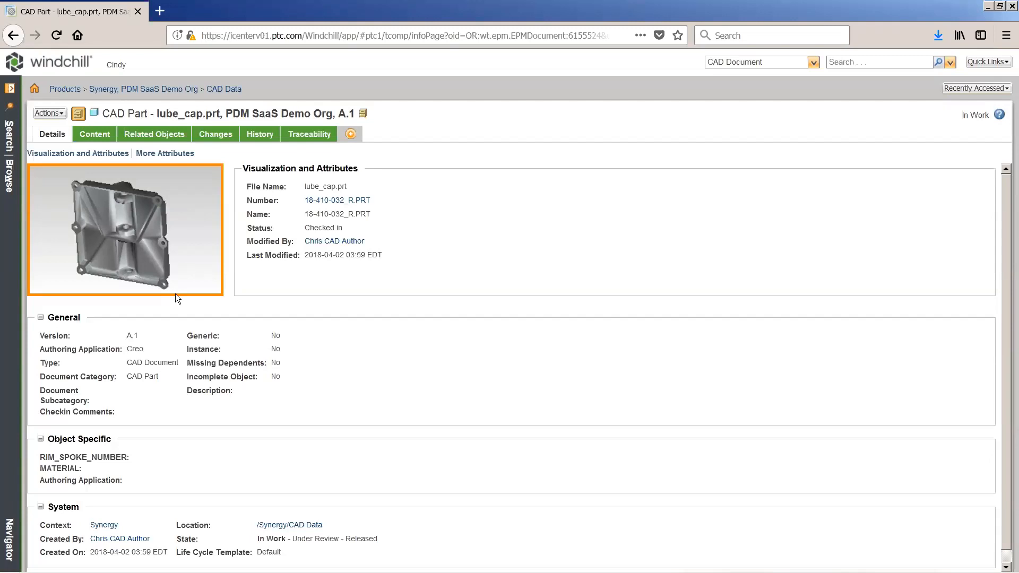
{"action": "left_click", "coordinate": [147, 225]}
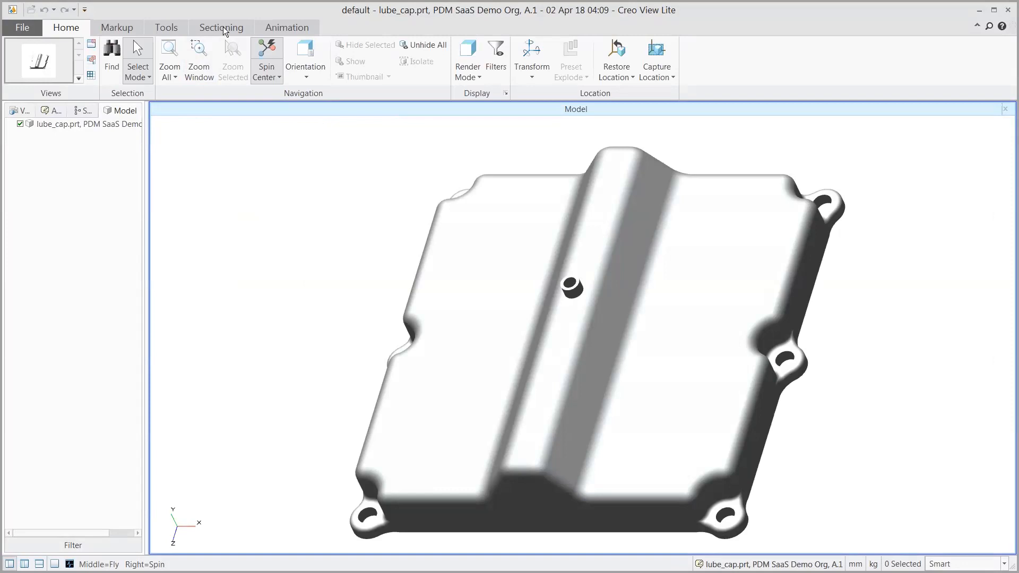
Step: Cut lube_cap.prt with a planar view section and display the section's 2D view beside the model
{"action": "left_click", "coordinate": [221, 28]}
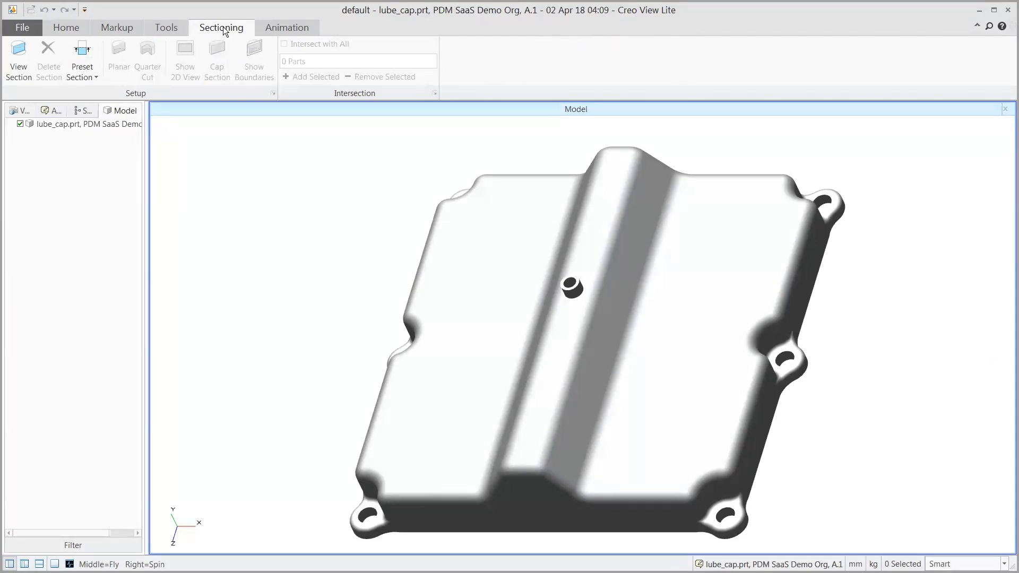
{"action": "left_click", "coordinate": [18, 56]}
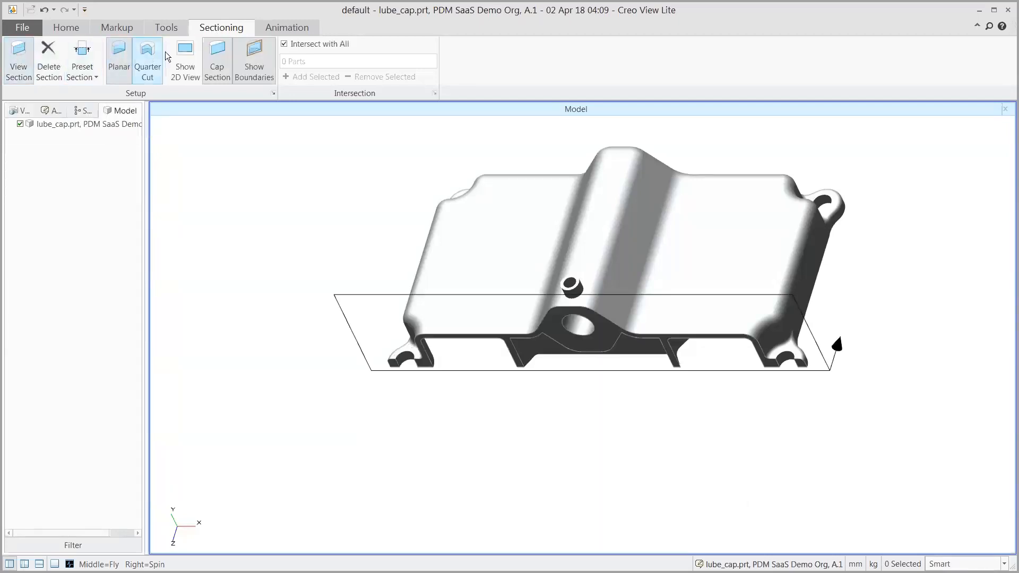
{"action": "left_click", "coordinate": [182, 56]}
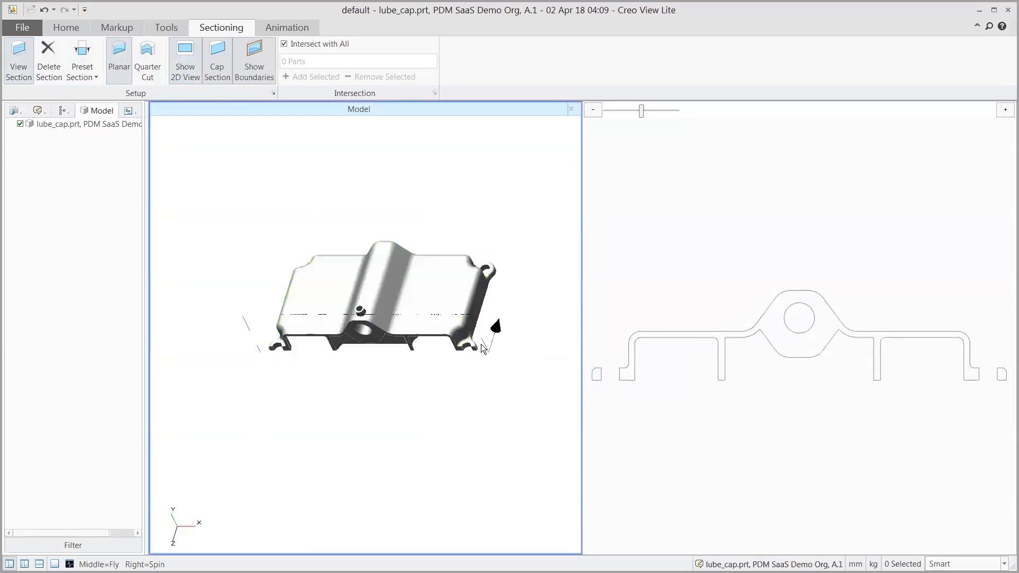
Step: Move the section plane along its Z axis to about 36 mm, past the cover's front edge, and switch the view section off
{"action": "left_click", "coordinate": [482, 342]}
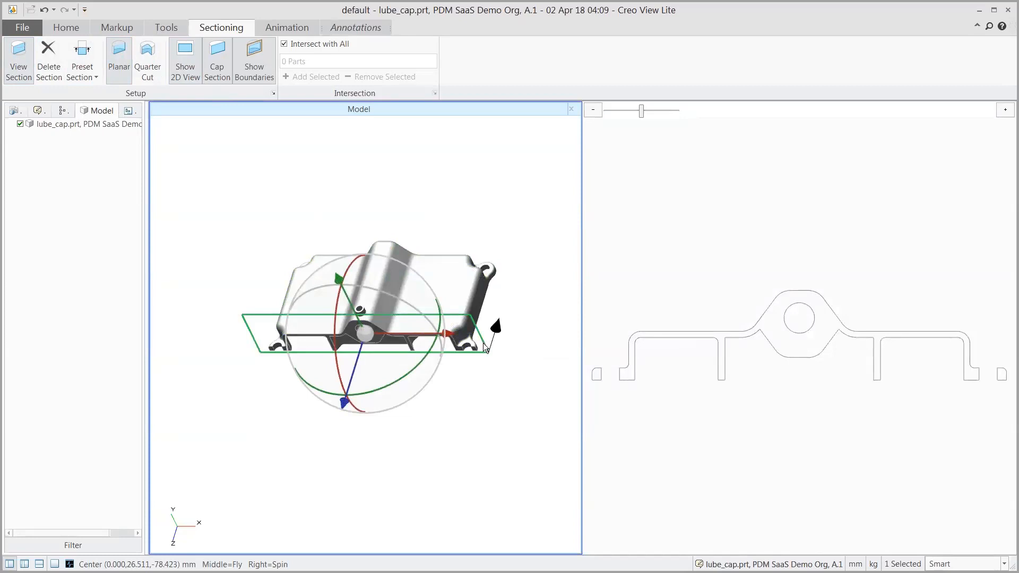
{"action": "left_click_drag", "start_coordinate": [344, 402], "coordinate": [312, 494]}
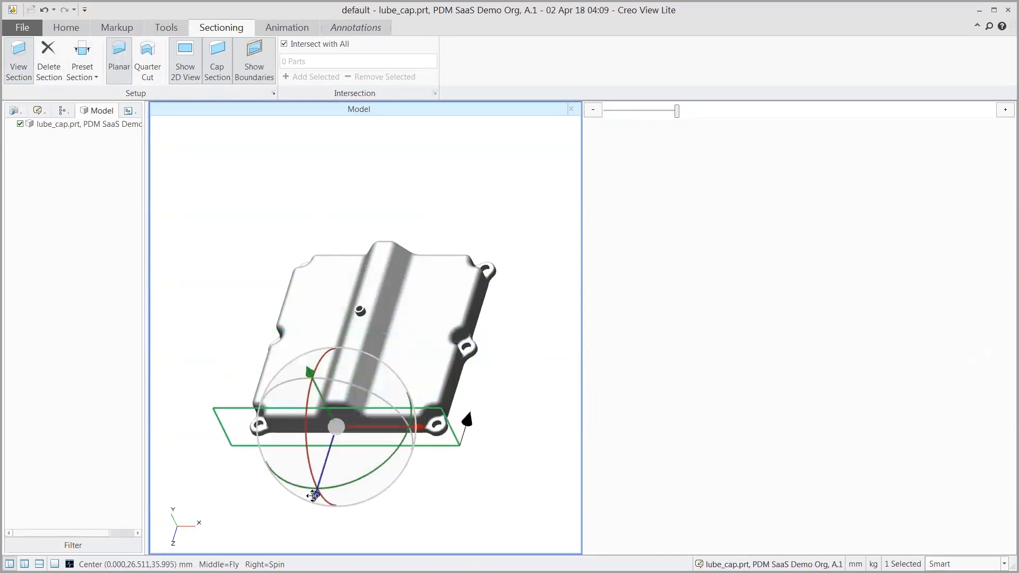
{"action": "left_click", "coordinate": [19, 67]}
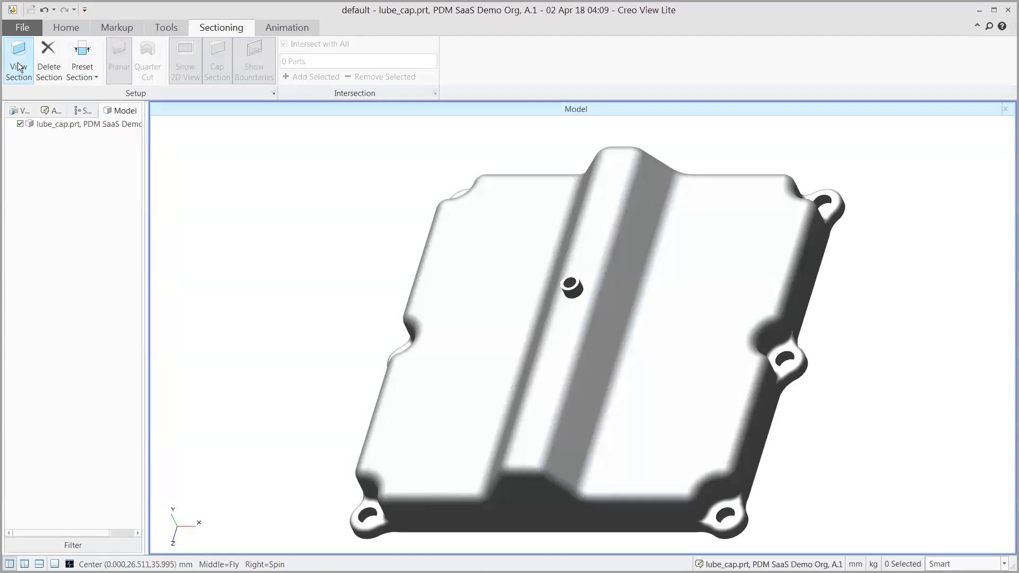
Step: Take a measurement summary of the whole lube_cap.prt and keep it as an annotation beside the model
{"action": "left_click", "coordinate": [122, 27]}
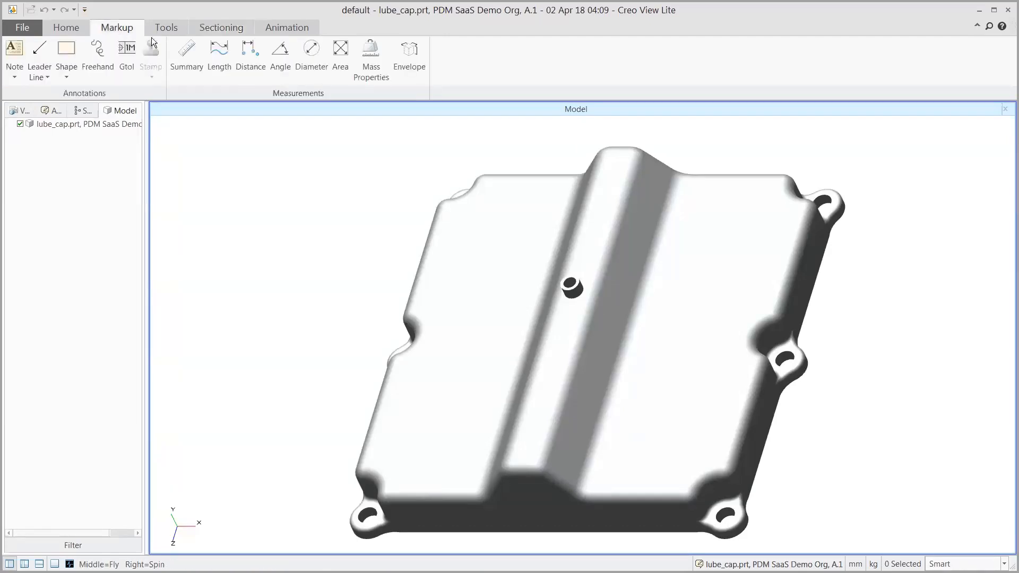
{"action": "left_click", "coordinate": [189, 55]}
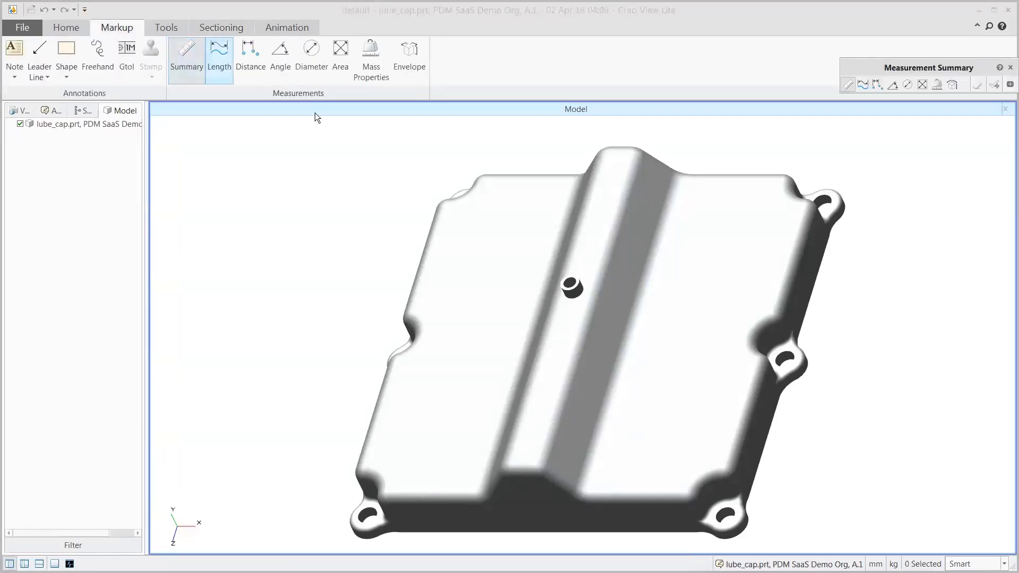
{"action": "left_click", "coordinate": [666, 271]}
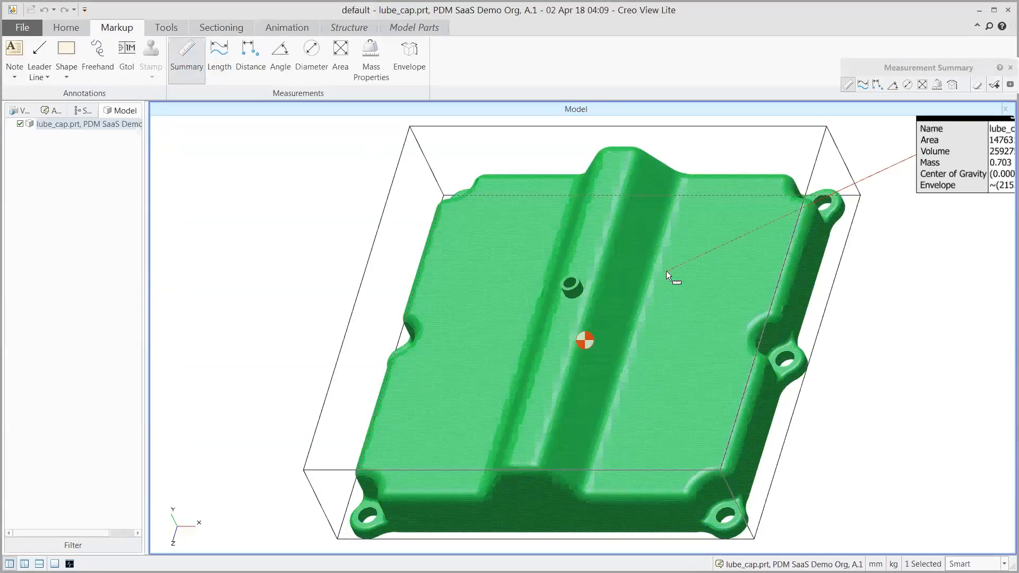
{"action": "left_click", "coordinate": [994, 86]}
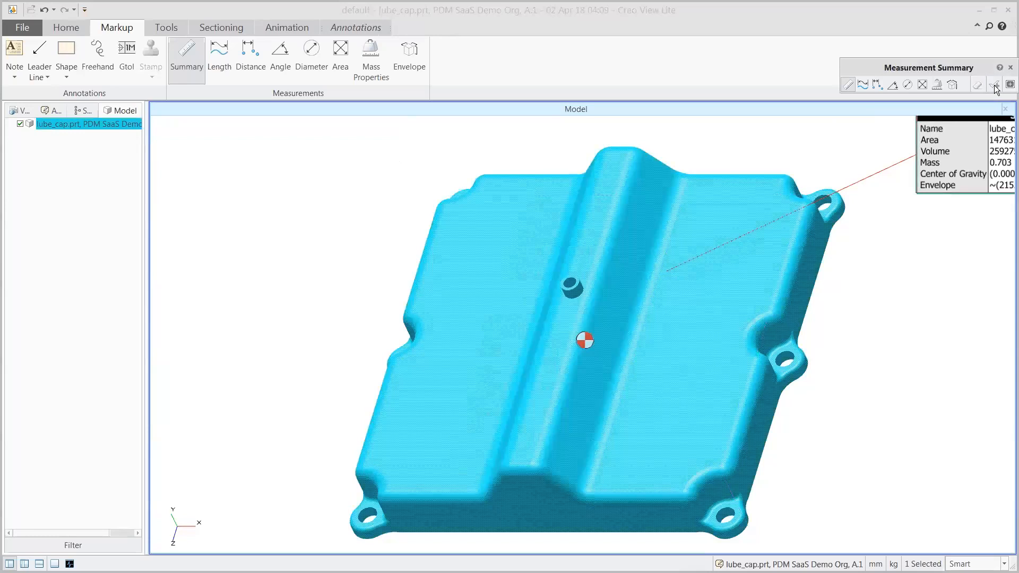
{"action": "left_click", "coordinate": [1010, 67]}
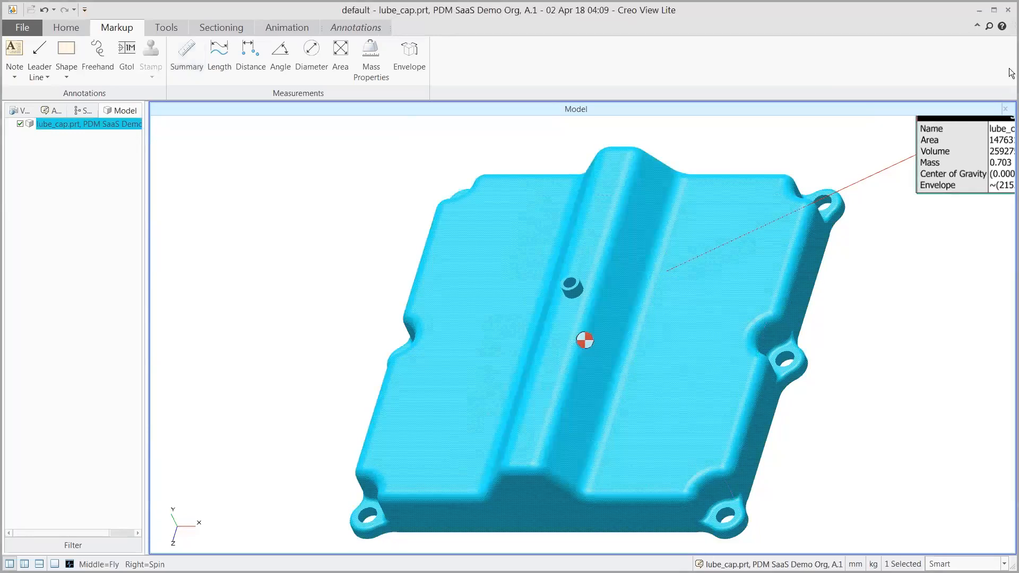
{"action": "scroll", "coordinate": [850, 247], "scroll_direction": "down", "scroll_amount": 3}
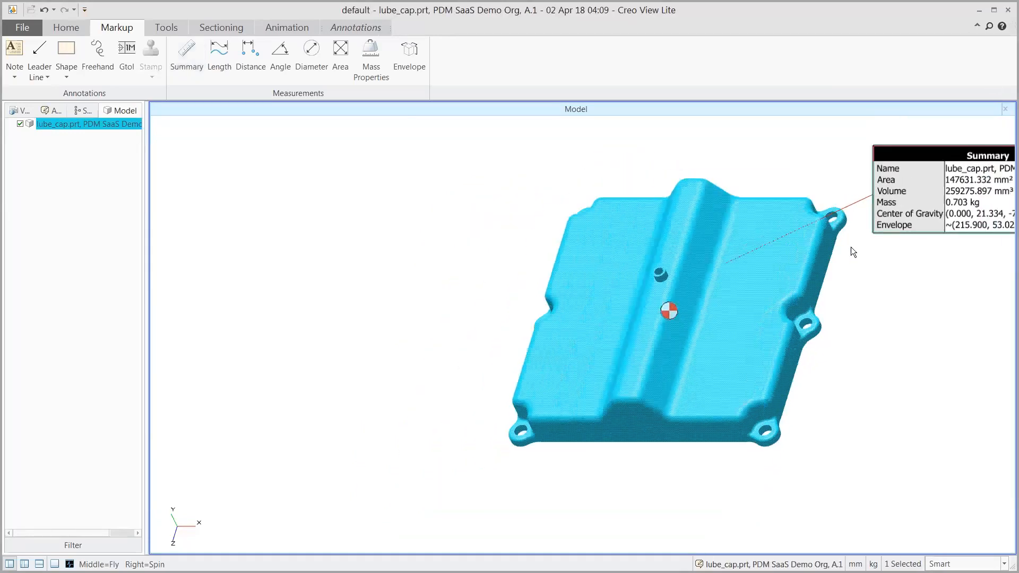
{"action": "middle_click_drag", "start_coordinate": [855, 256], "coordinate": [709, 252]}
Step: Measure the radius of the hole in the small boss on the cover's ridge and keep it as an annotation
{"action": "left_click", "coordinate": [310, 55]}
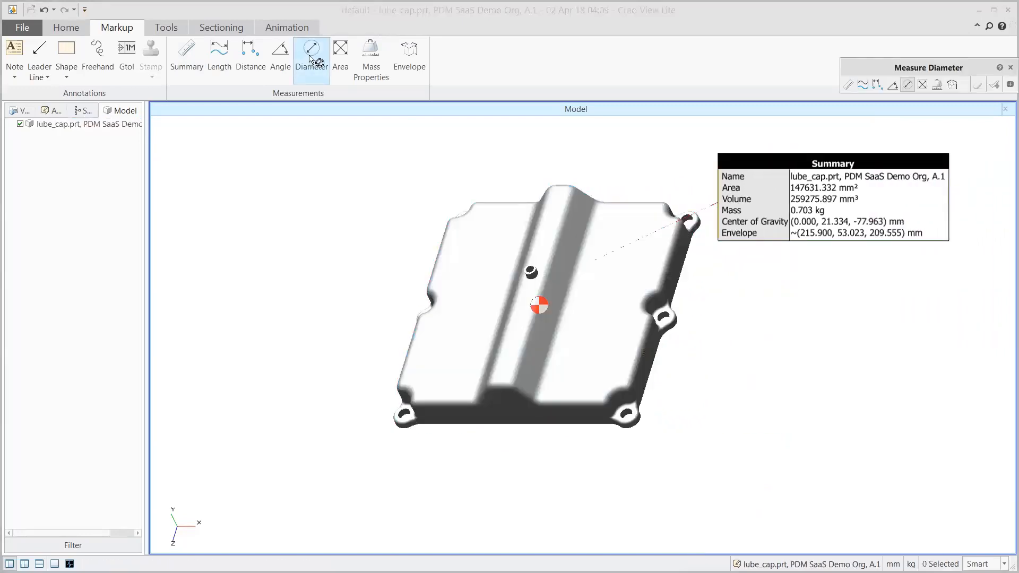
{"action": "left_click", "coordinate": [1009, 86]}
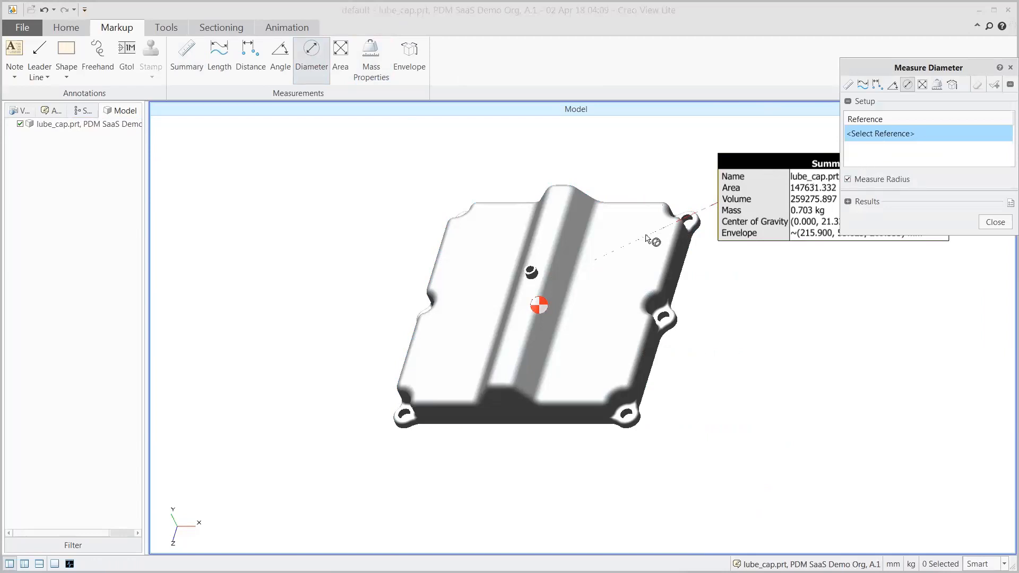
{"action": "scroll", "coordinate": [533, 273], "scroll_direction": "up", "scroll_amount": 4}
{"action": "scroll", "coordinate": [532, 266], "scroll_direction": "up", "scroll_amount": 2}
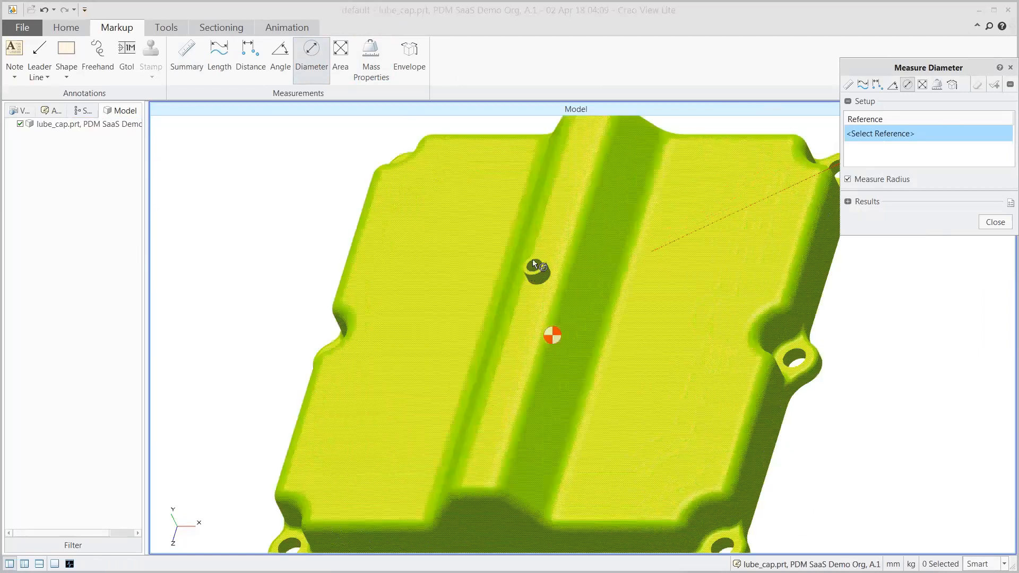
{"action": "left_click", "coordinate": [529, 267]}
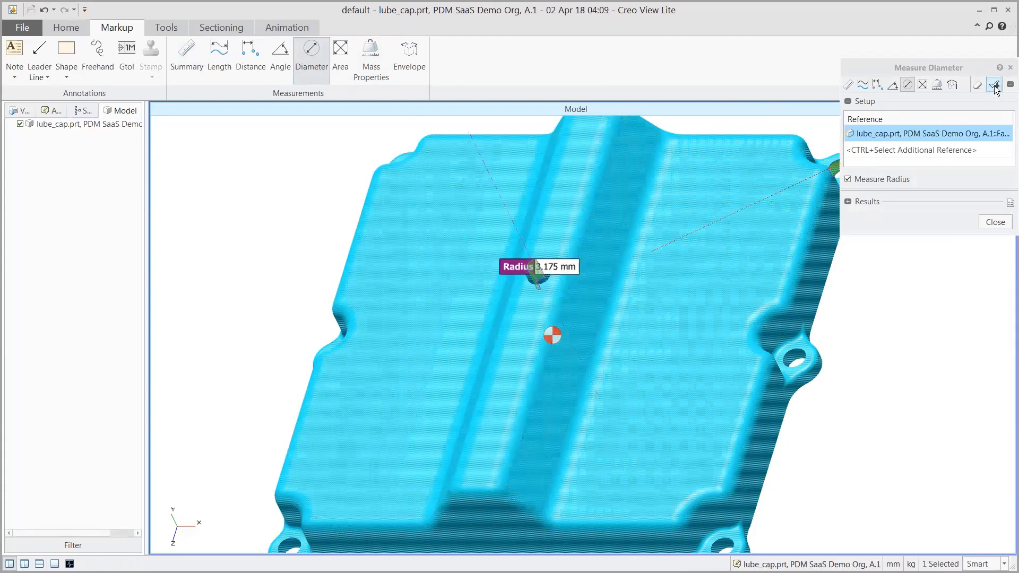
{"action": "left_click", "coordinate": [995, 84]}
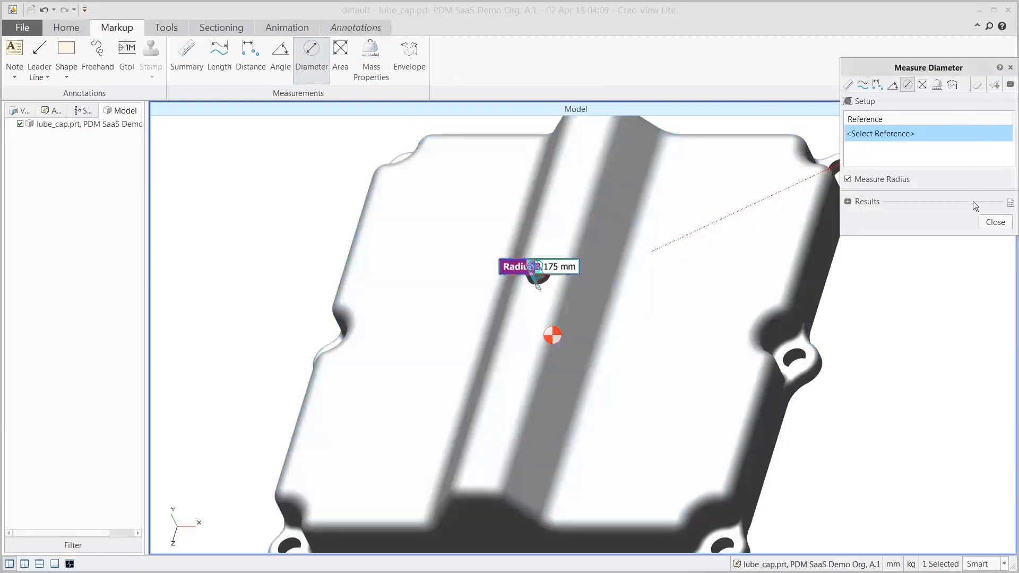
{"action": "left_click", "coordinate": [994, 222]}
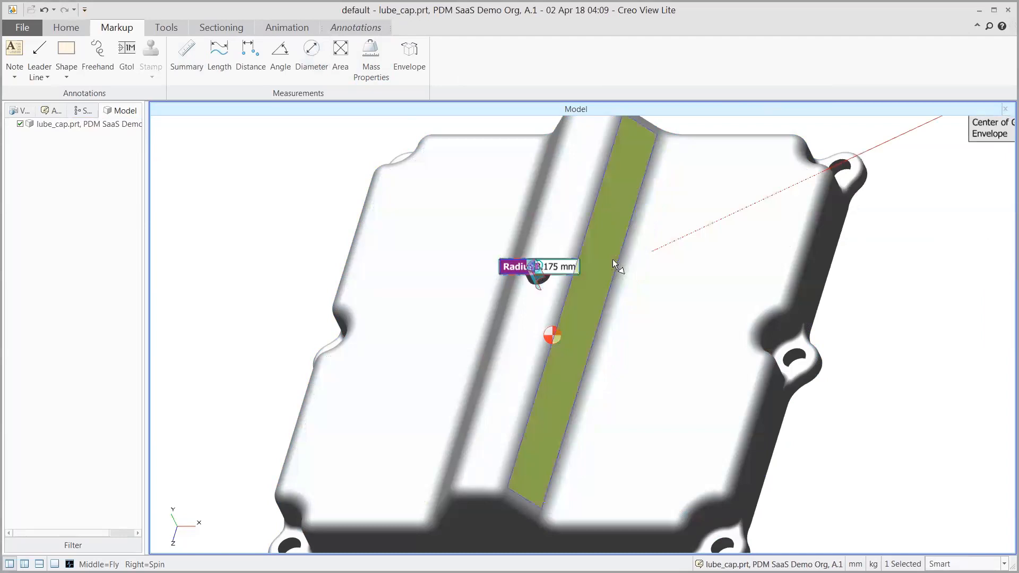
Step: Move the radius label away from the boss into the empty area to the left of the cover
{"action": "scroll", "coordinate": [612, 259], "scroll_direction": "down", "scroll_amount": 2}
{"action": "scroll", "coordinate": [612, 259], "scroll_direction": "down", "scroll_amount": 3}
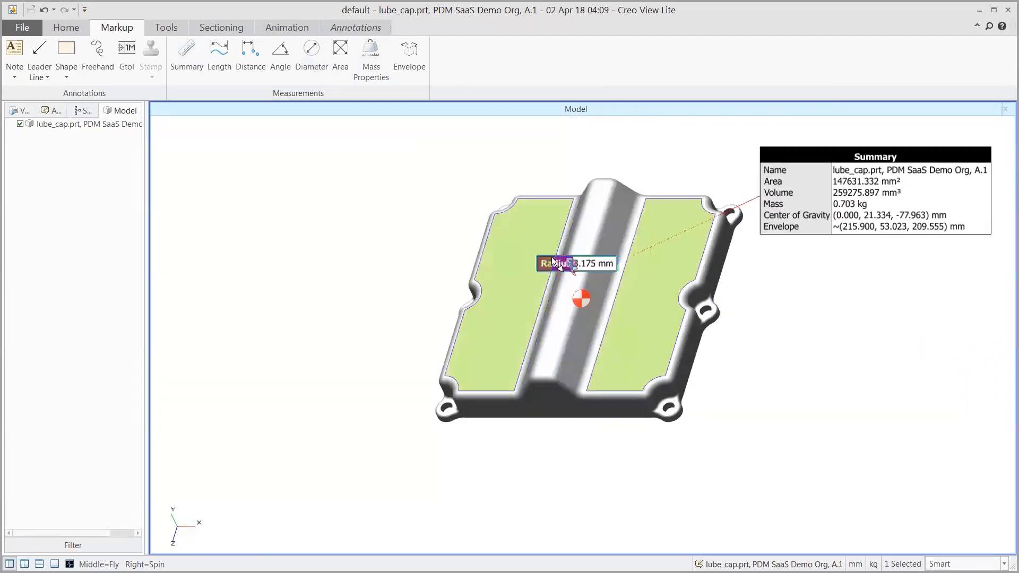
{"action": "left_click_drag", "start_coordinate": [547, 262], "coordinate": [370, 200]}
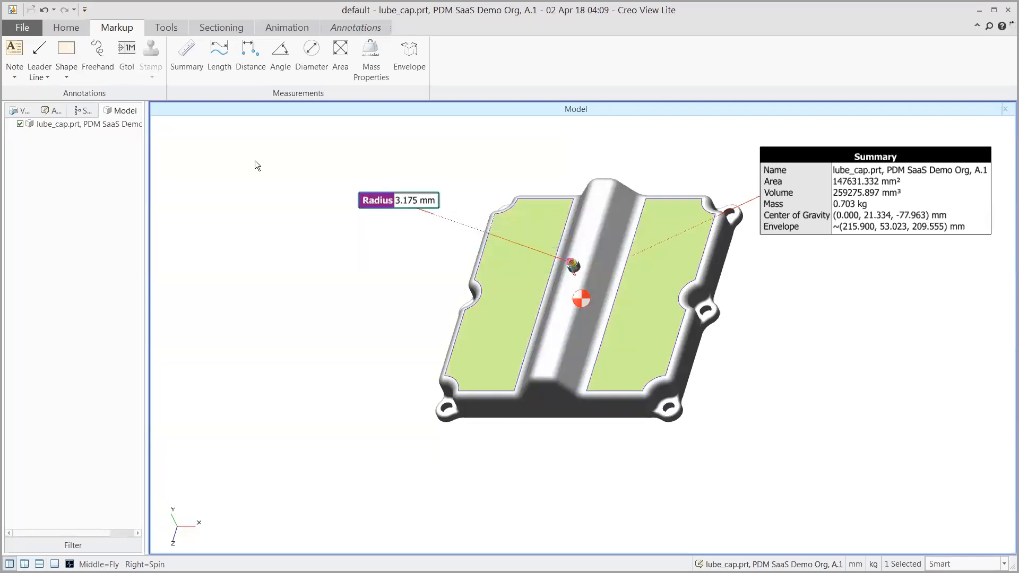
Step: Attach a leader note reading "Please change radius to 2 mm." to the small boss and place it left of the cover, below the radius label
{"action": "left_click", "coordinate": [14, 77]}
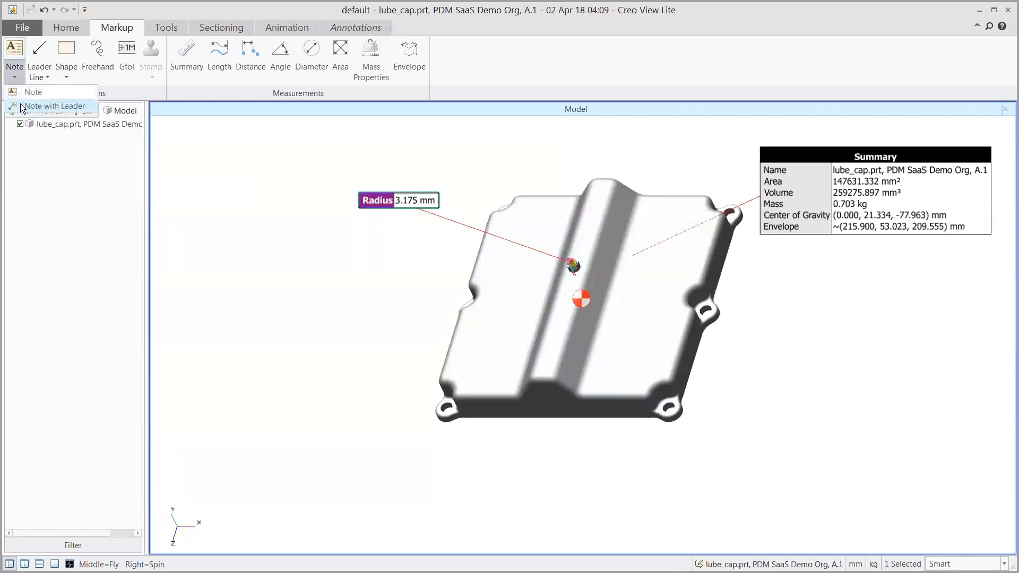
{"action": "left_click", "coordinate": [21, 105]}
{"action": "left_click", "coordinate": [573, 267]}
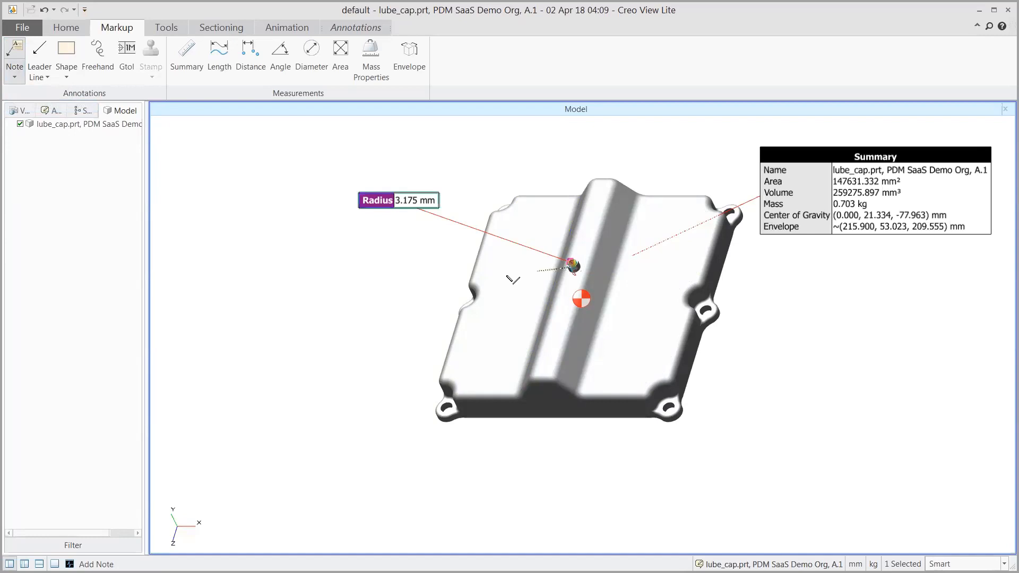
{"action": "left_click", "coordinate": [400, 292]}
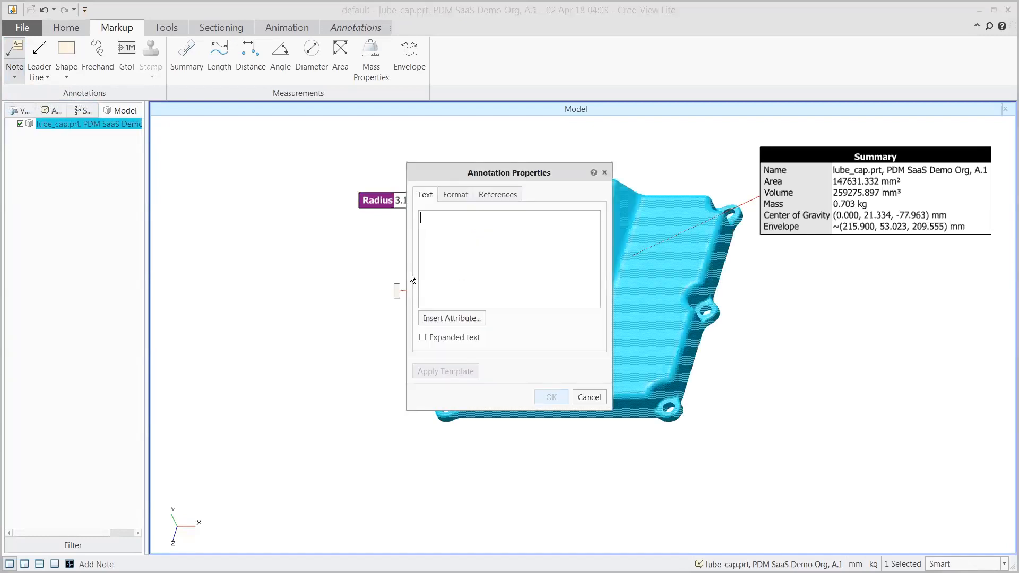
{"action": "type", "text": "Ple"}
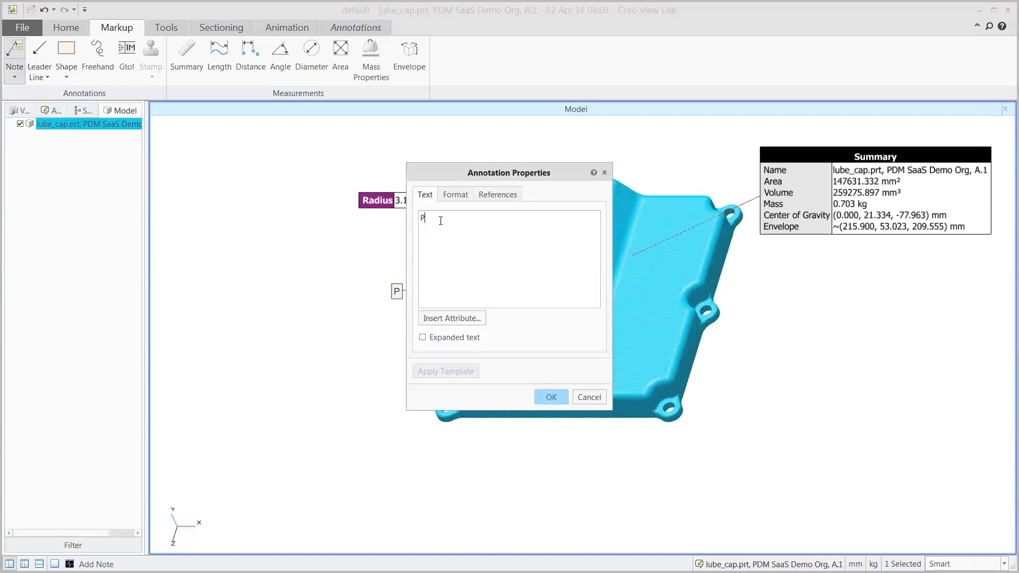
{"action": "type", "text": "e change radius to 2 mm."}
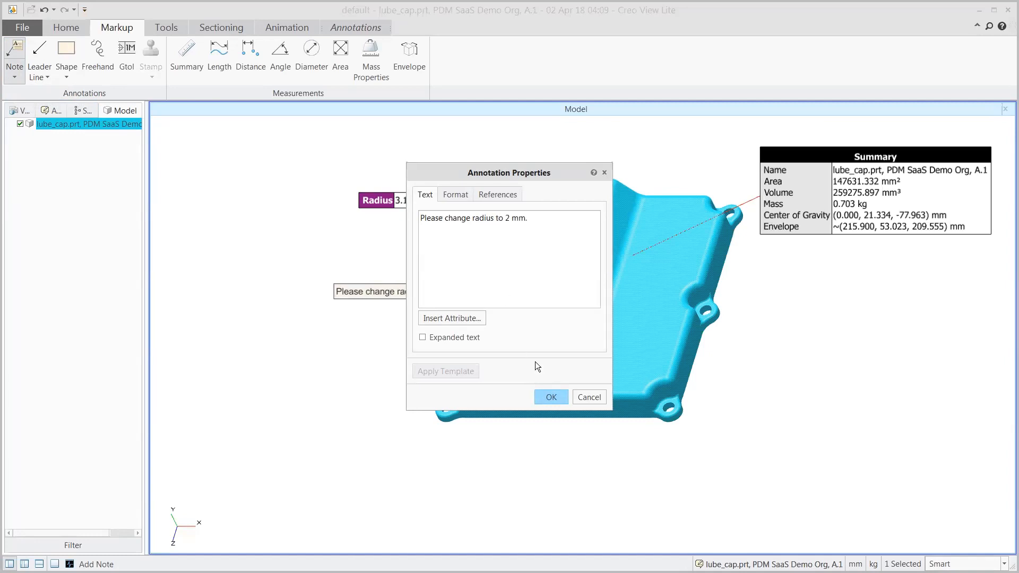
{"action": "left_click", "coordinate": [550, 396]}
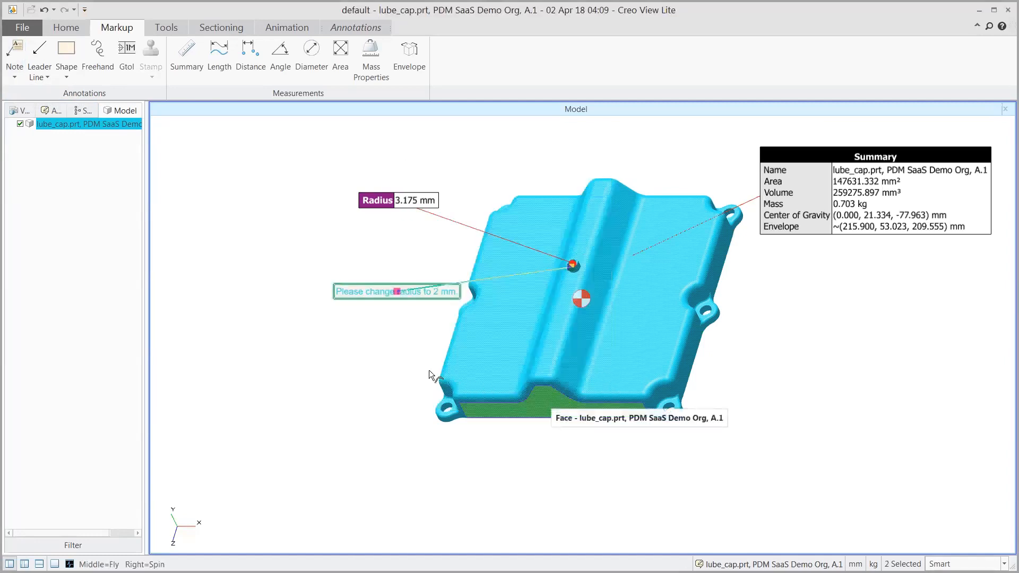
{"action": "left_click", "coordinate": [411, 364]}
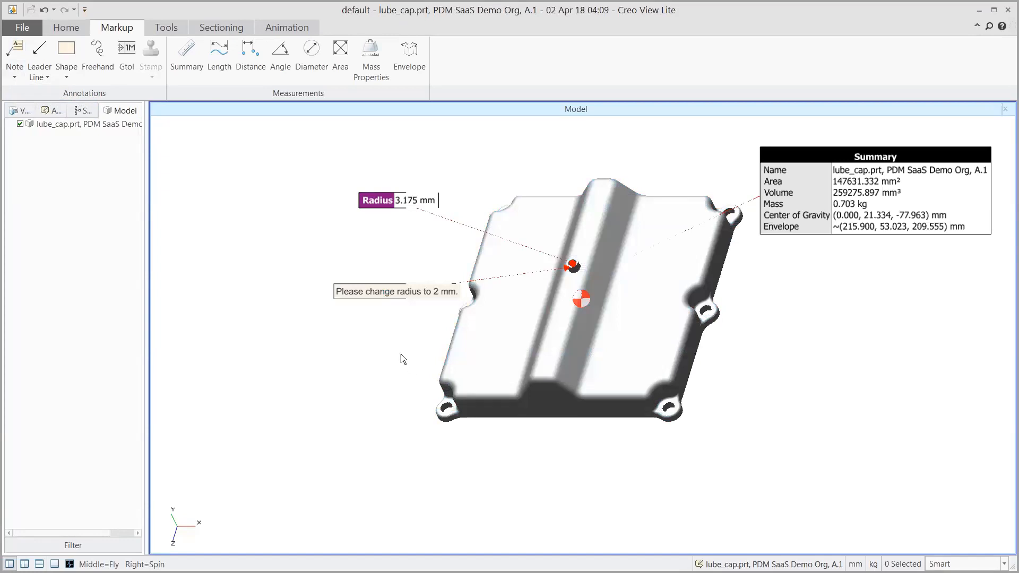
{"action": "left_click_drag", "start_coordinate": [371, 291], "coordinate": [341, 294]}
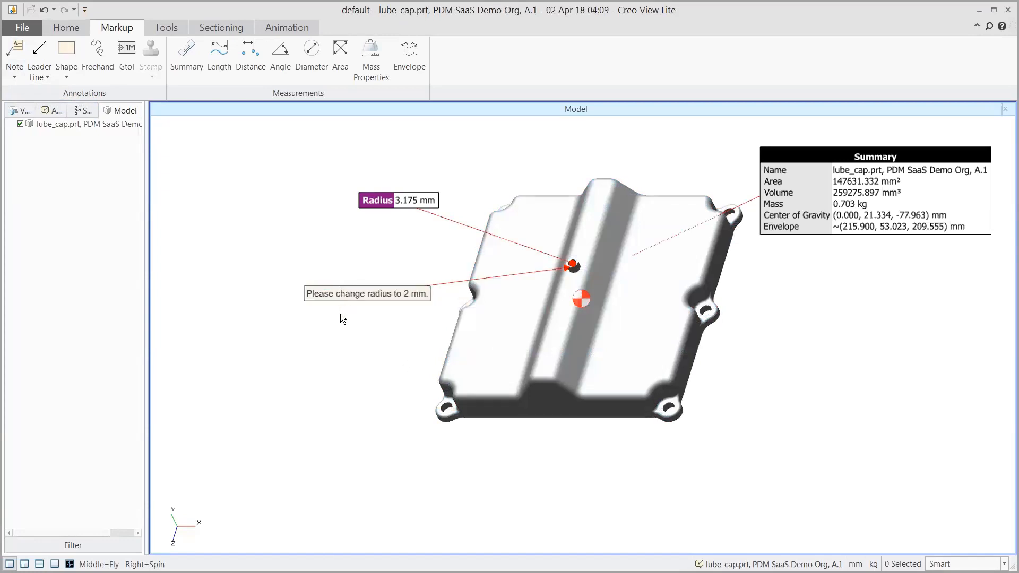
Step: Save the markups to the server as a new annotation set named "Design change"
{"action": "left_click", "coordinate": [23, 30]}
{"action": "mouse_move", "coordinate": [27, 85]}
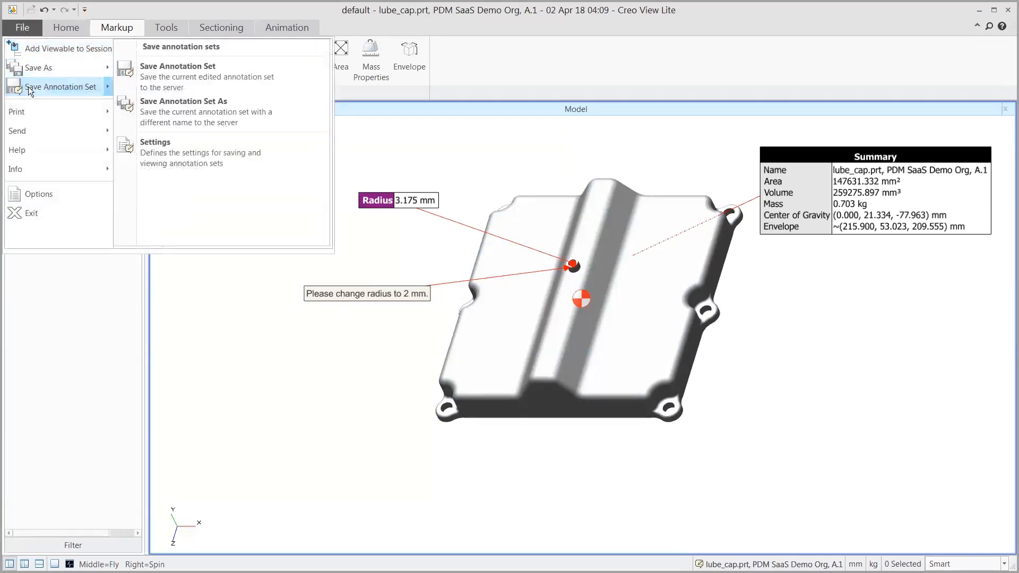
{"action": "left_click", "coordinate": [176, 109]}
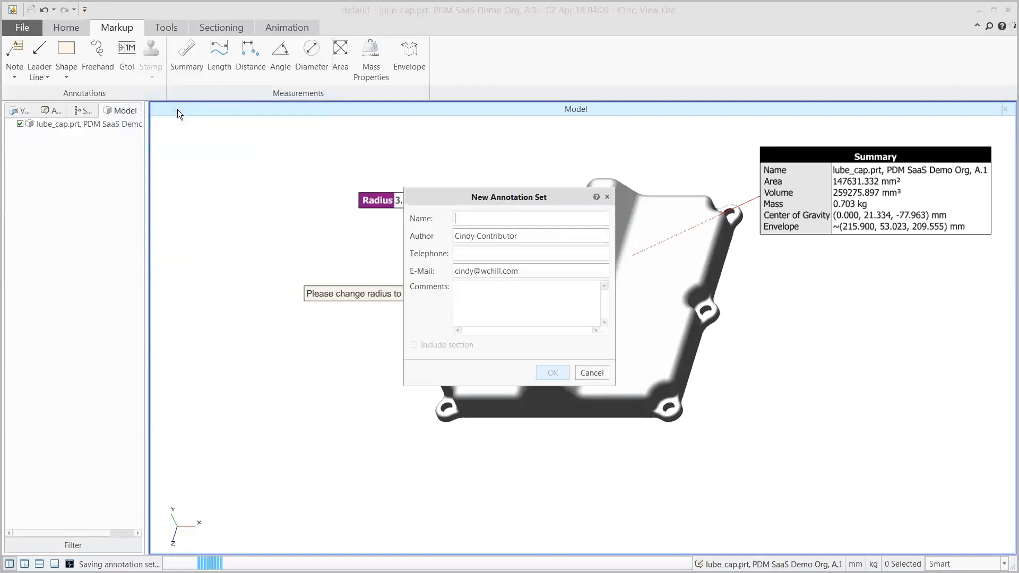
{"action": "type", "text": "Design change"}
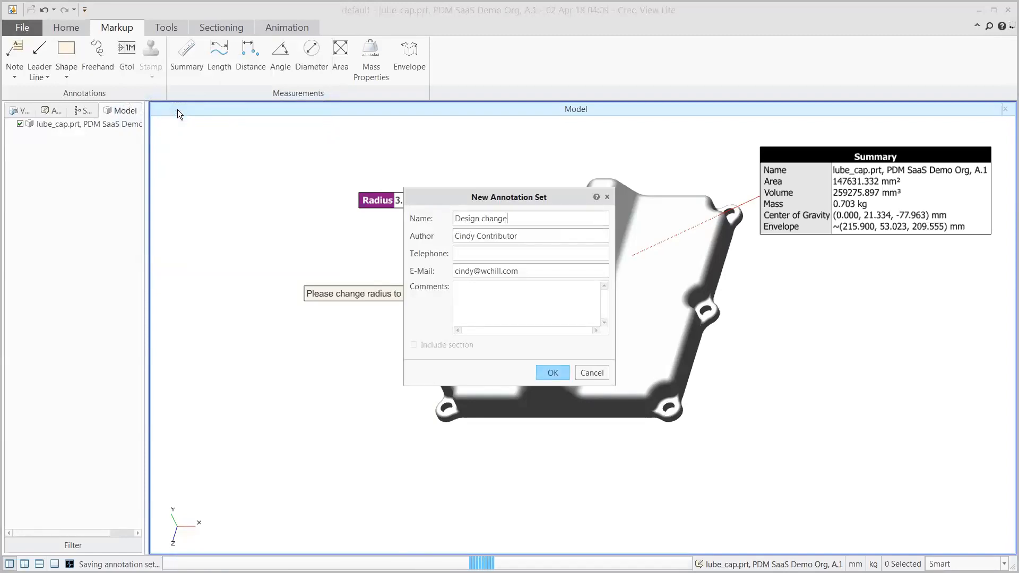
{"action": "left_click", "coordinate": [558, 371]}
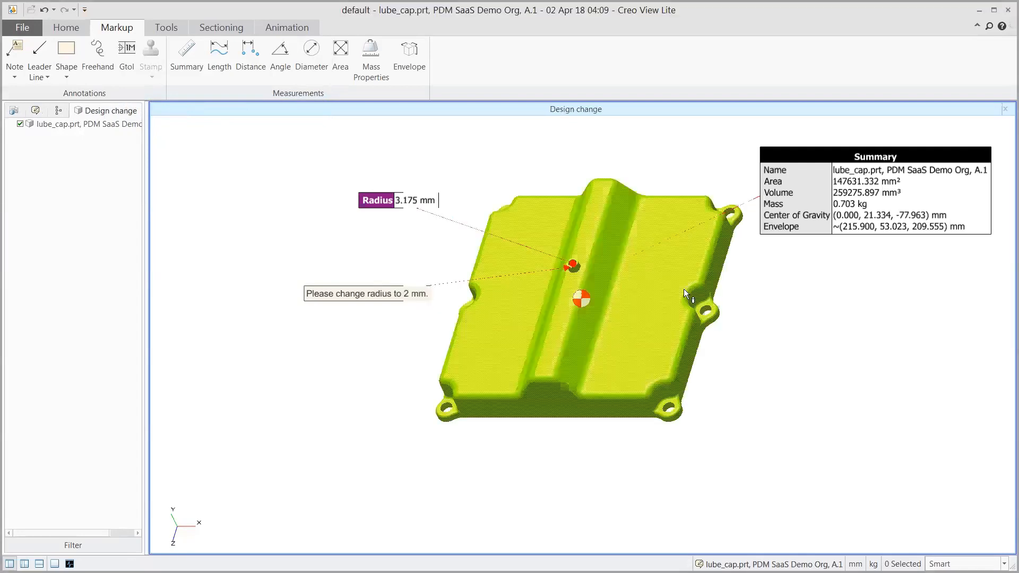
Step: Close the 3D viewer, clear the browser from the desktop, and open the Windchill Documents folder in Windows Explorer
{"action": "left_click", "coordinate": [1008, 11]}
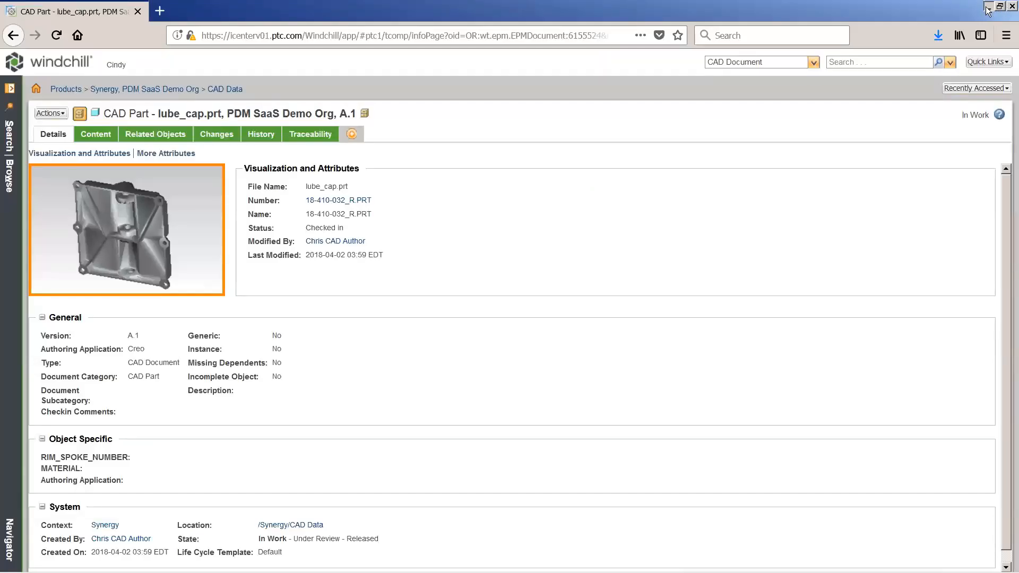
{"action": "left_click", "coordinate": [987, 7]}
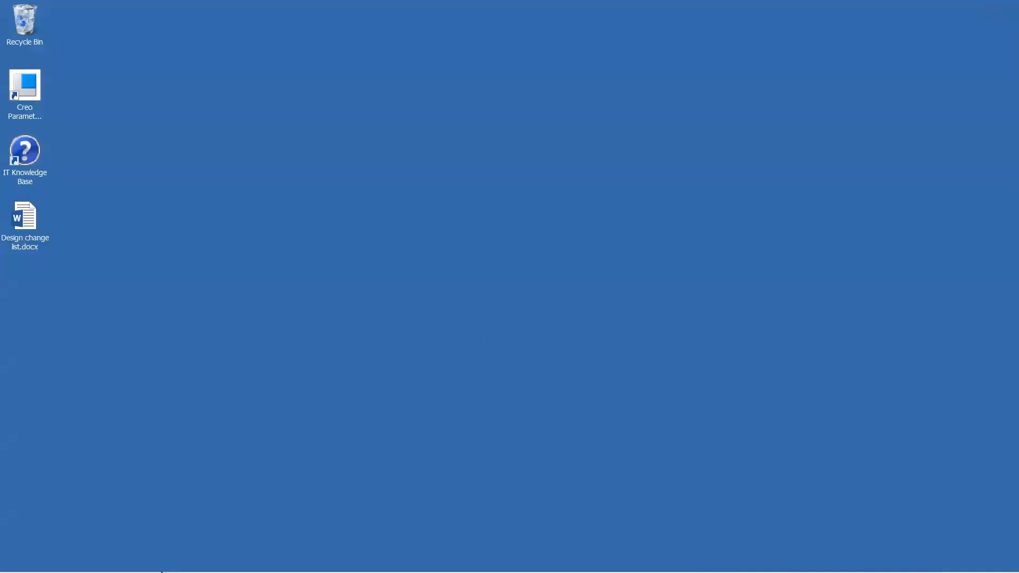
{"action": "mouse_move", "coordinate": [177, 571]}
{"action": "left_click", "coordinate": [87, 567]}
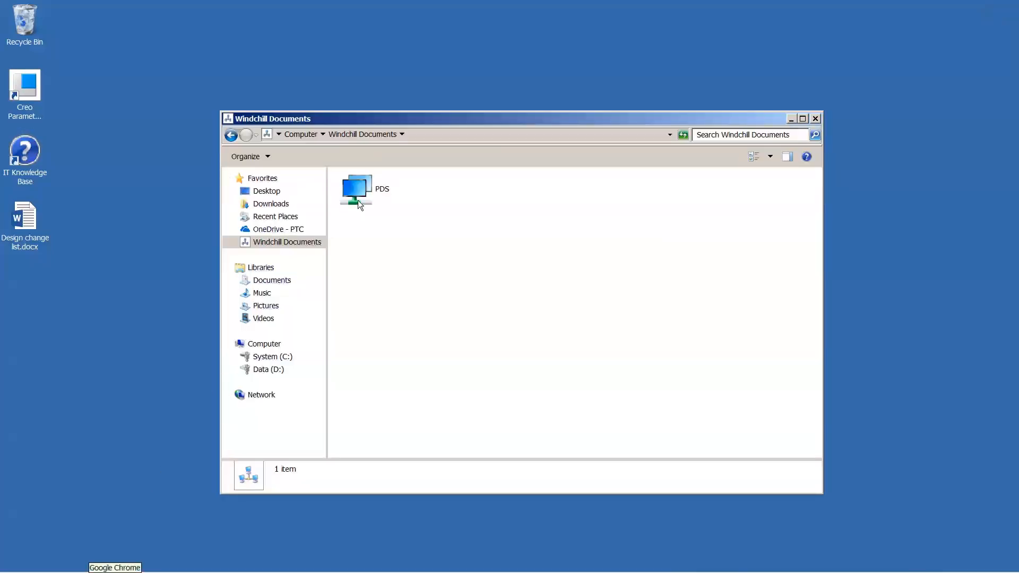
Step: Browse from the PDS server through Product and Synergy to the Supporting Documents folder
{"action": "left_click", "coordinate": [359, 203]}
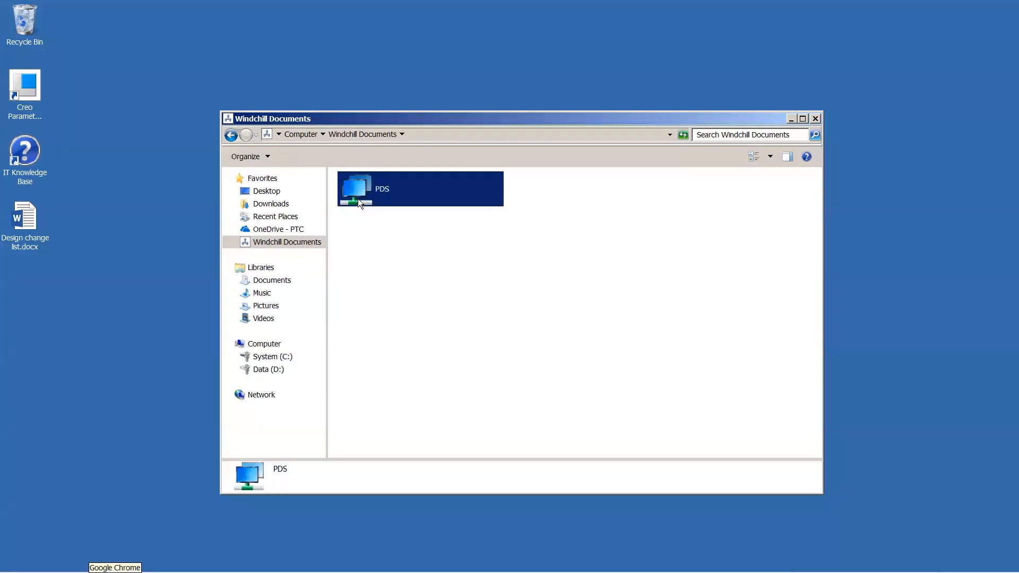
{"action": "double_click", "coordinate": [358, 200]}
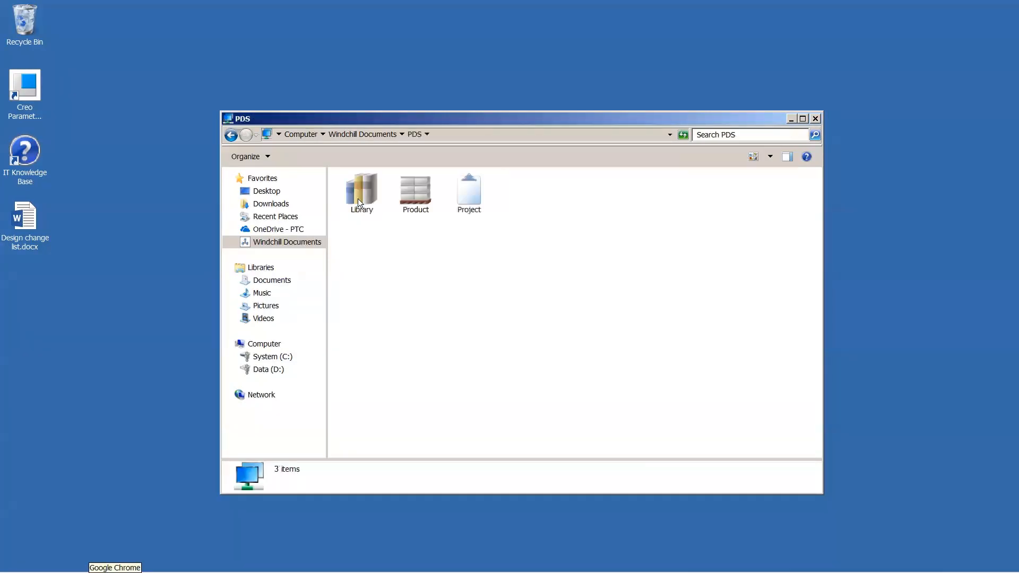
{"action": "left_click", "coordinate": [412, 200]}
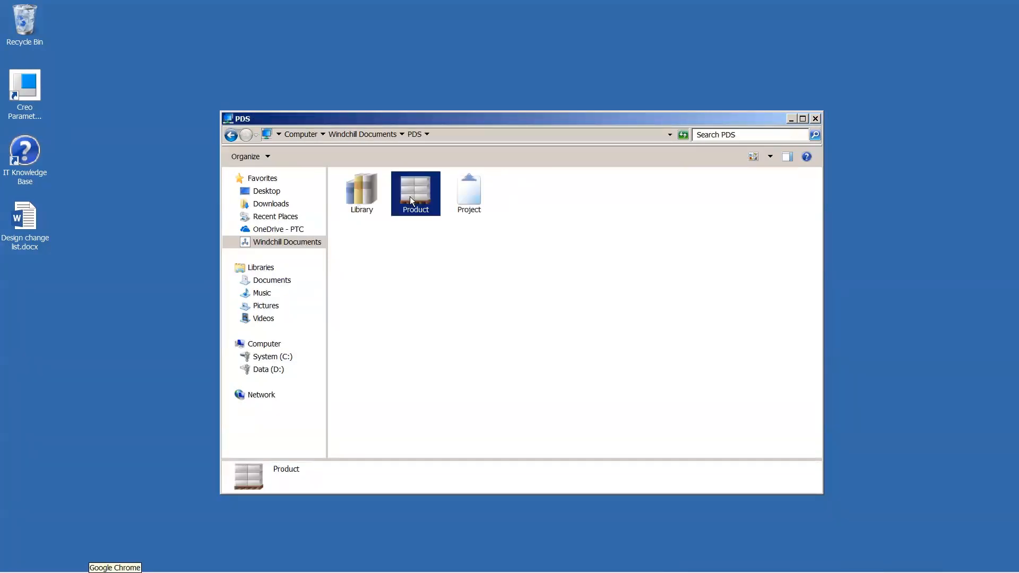
{"action": "double_click", "coordinate": [411, 200]}
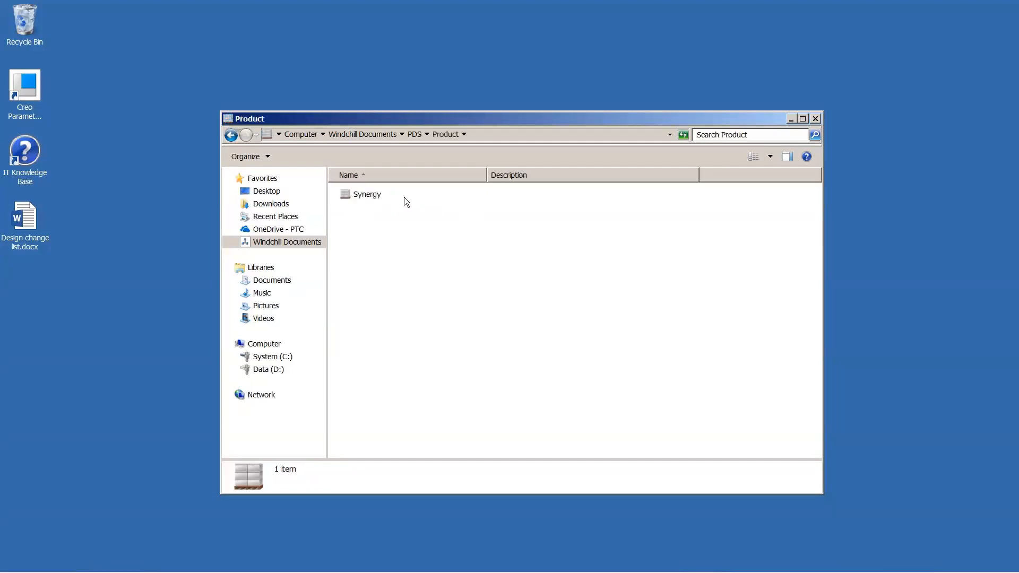
{"action": "left_click", "coordinate": [375, 196]}
{"action": "double_click", "coordinate": [375, 195]}
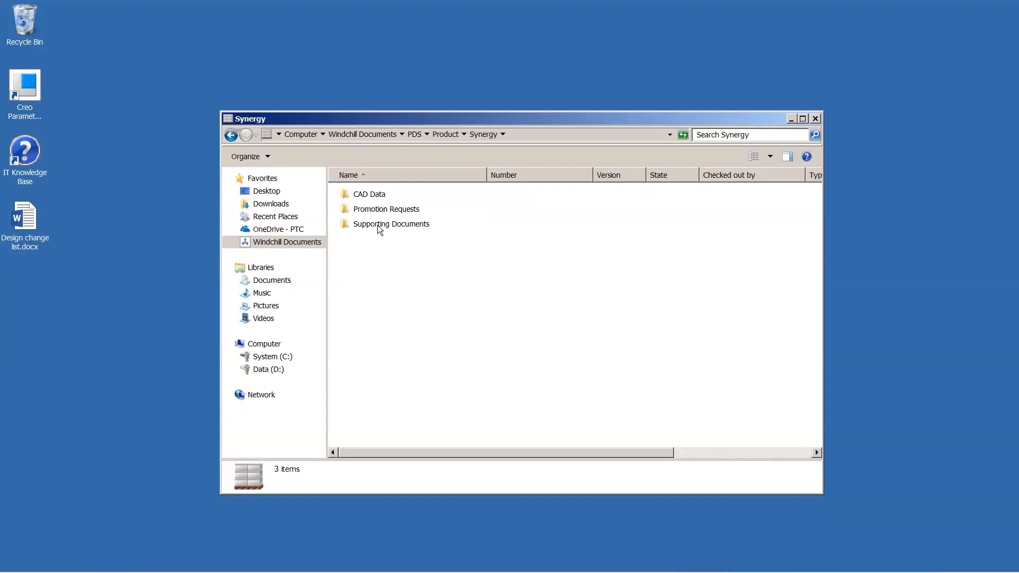
{"action": "left_click", "coordinate": [380, 226]}
{"action": "double_click", "coordinate": [378, 225]}
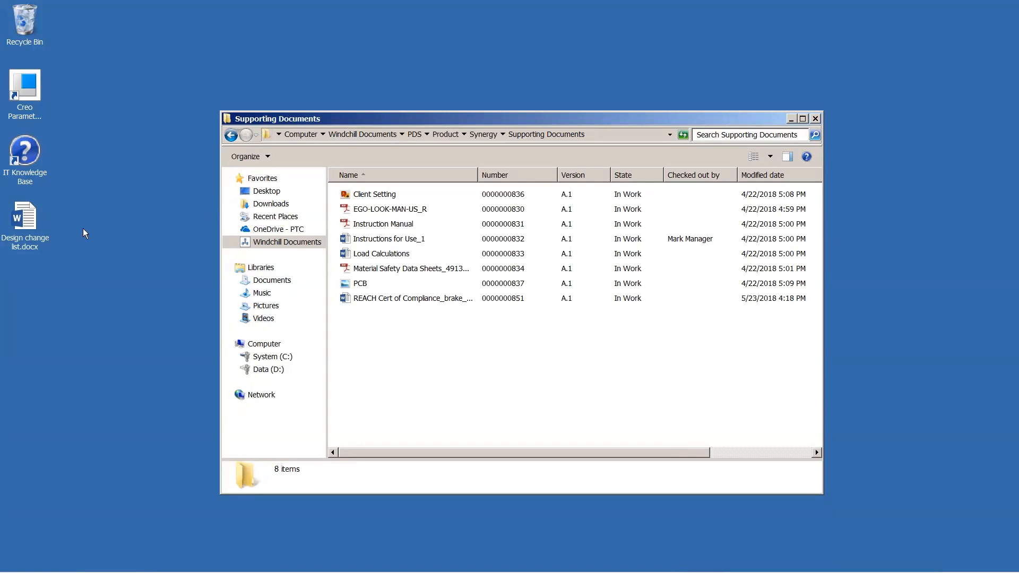
Step: Add Design change list.docx from the desktop to the Supporting Documents folder as a new Windchill item of type Document
{"action": "left_click_drag", "start_coordinate": [33, 227], "coordinate": [374, 324]}
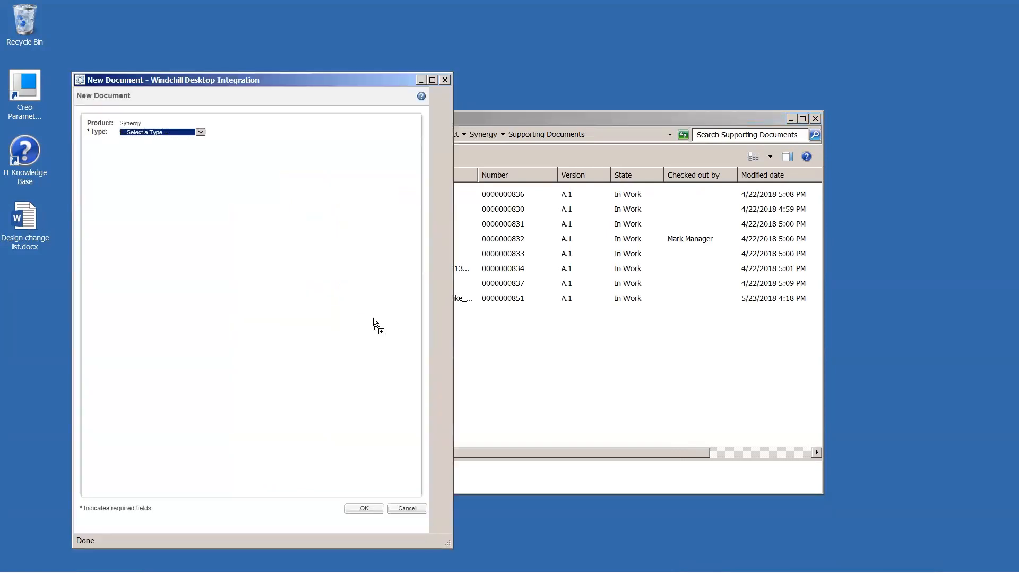
{"action": "left_click", "coordinate": [201, 132]}
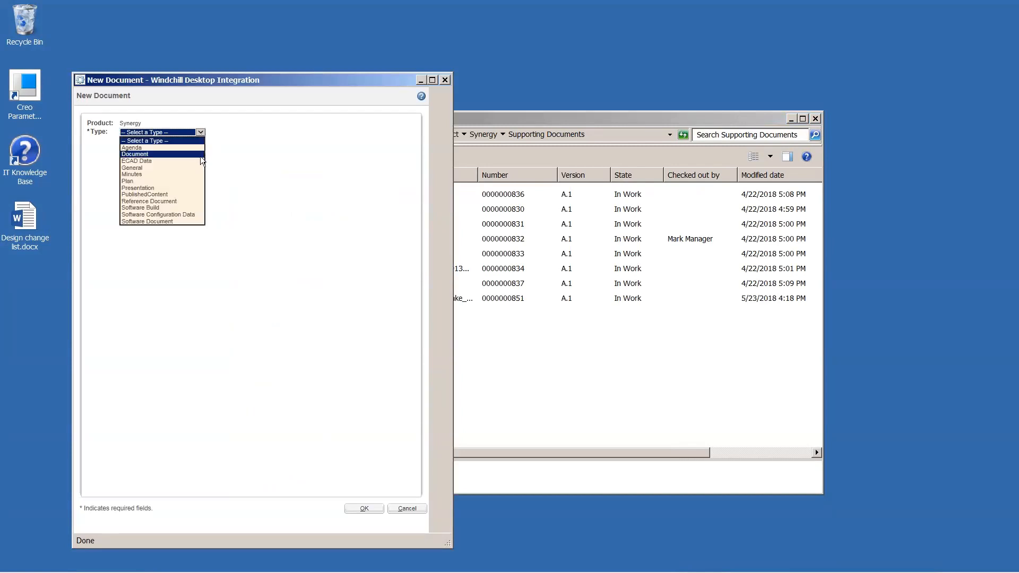
{"action": "left_click", "coordinate": [201, 156]}
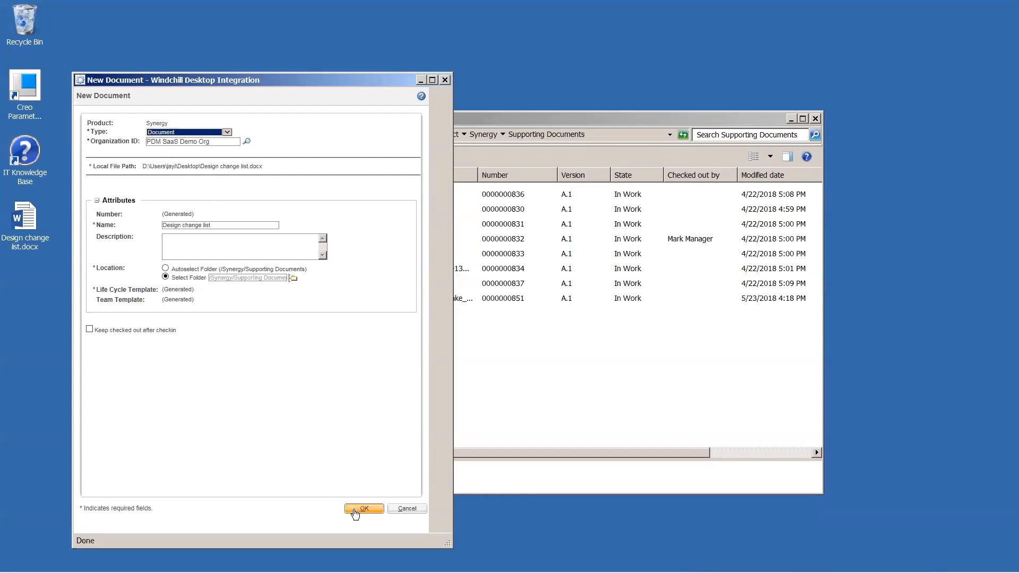
{"action": "left_click", "coordinate": [354, 509]}
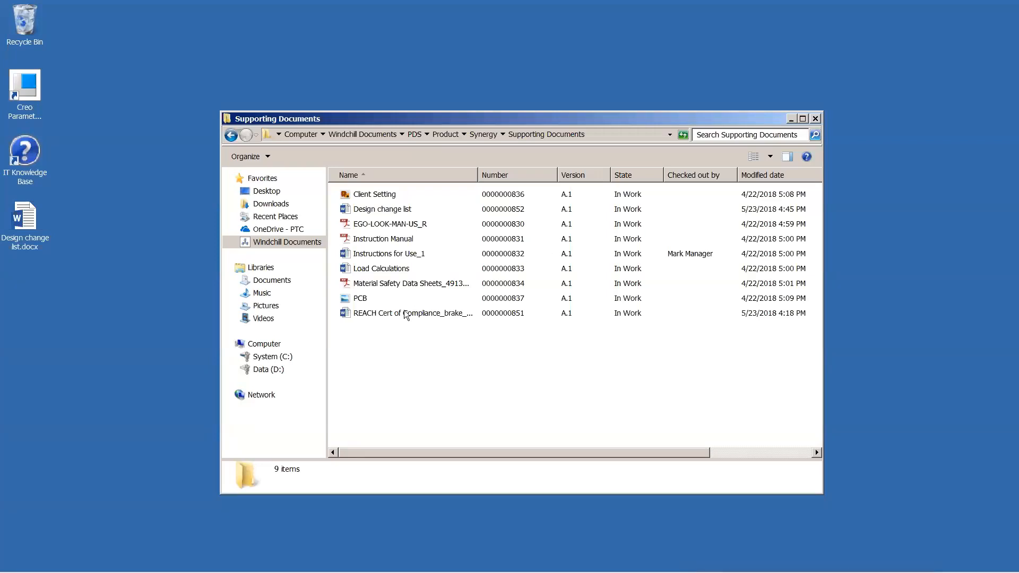
Step: Open the REACH Cert of Compliance_brake_disk_SWX document in Word, check it out from Windchill, and show the Windchill commands
{"action": "left_click", "coordinate": [396, 315]}
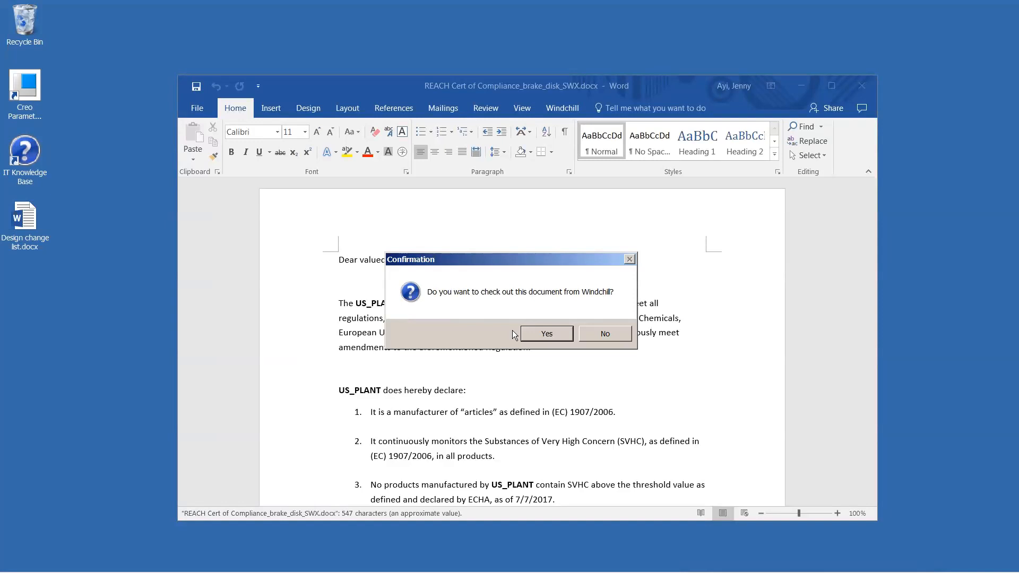
{"action": "left_click", "coordinate": [546, 333]}
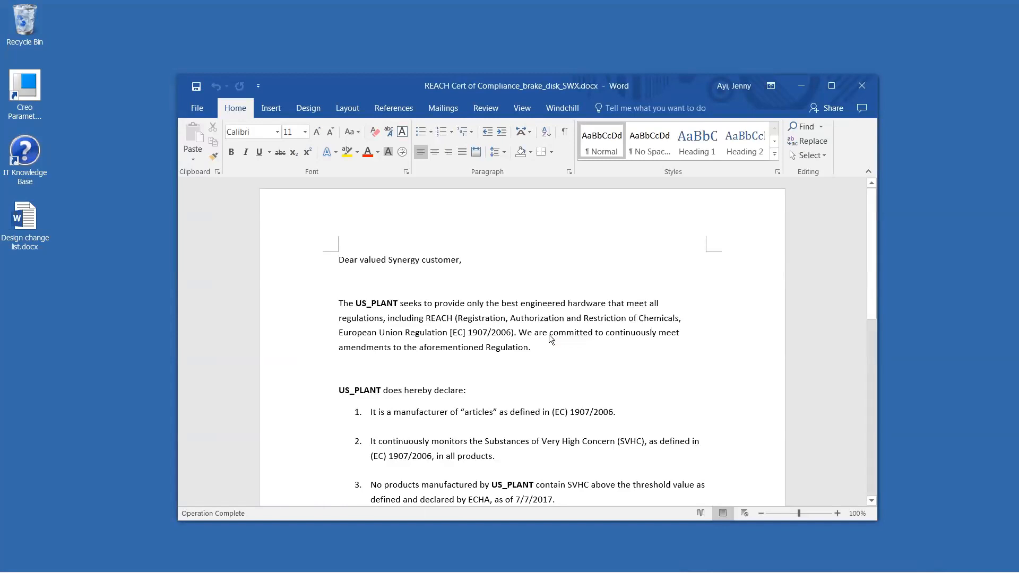
{"action": "left_click", "coordinate": [566, 110]}
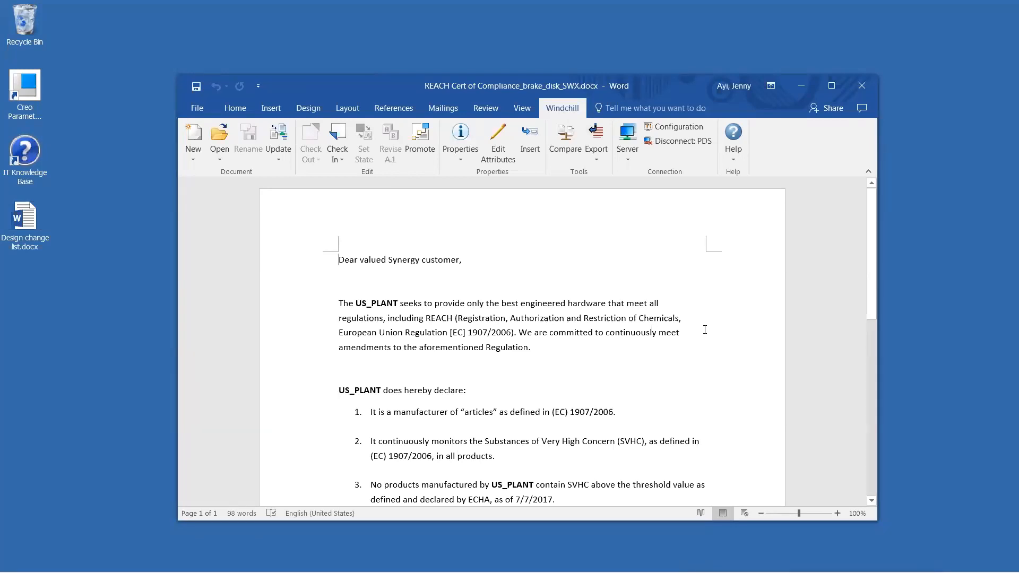
Step: Replace the ECHA declaration date at the end of item 3 with 05/23/2018
{"action": "scroll", "coordinate": [712, 343], "scroll_direction": "down", "scroll_amount": 1}
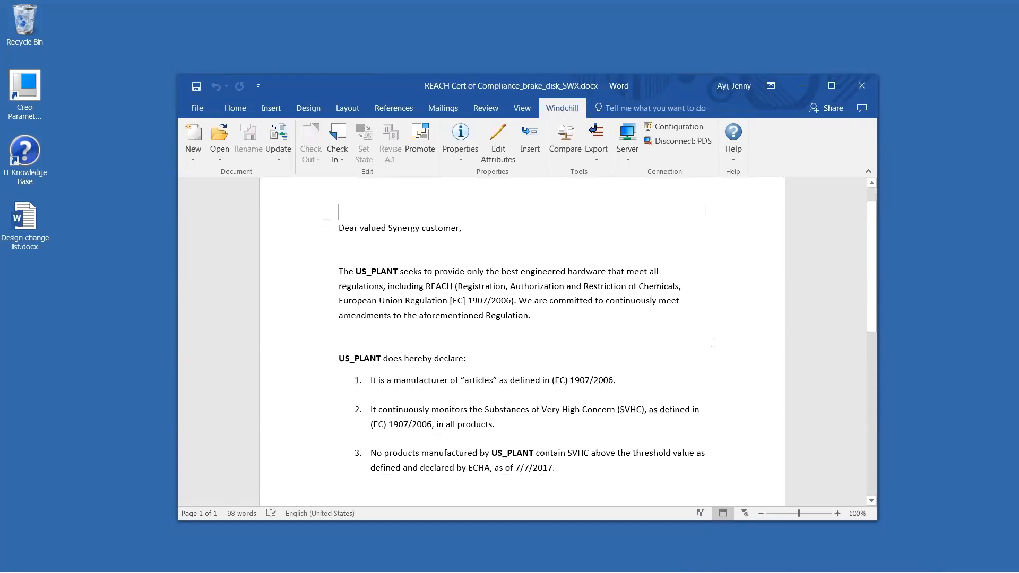
{"action": "left_click", "coordinate": [555, 468]}
{"action": "key", "text": "BackSpace"}
{"action": "key", "text": "BackSpace"}
{"action": "key", "text": "BackSpace"}
{"action": "key", "text": "BackSpace"}
{"action": "key", "text": "BackSpace"}
{"action": "key", "text": "BackSpace"}
{"action": "key", "text": "BackSpace"}
{"action": "key", "text": "BackSpace"}
{"action": "key", "text": "BackSpace"}
{"action": "type", "text": "05/23/"}
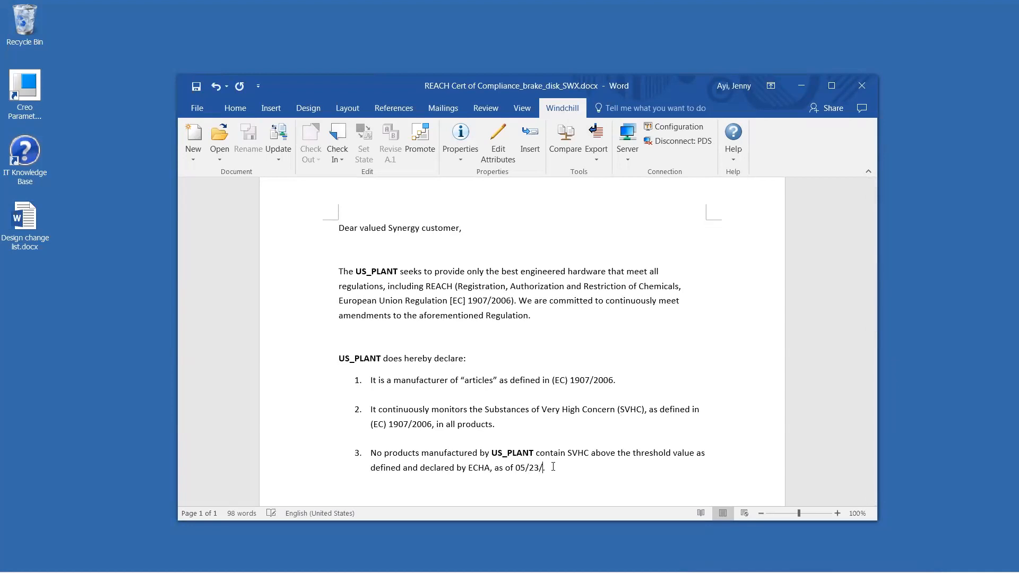
{"action": "type", "text": "2018"}
Step: Check the edited compliance document in to Windchill without comments or extra options, and close Word
{"action": "left_click", "coordinate": [336, 158]}
{"action": "left_click", "coordinate": [339, 171]}
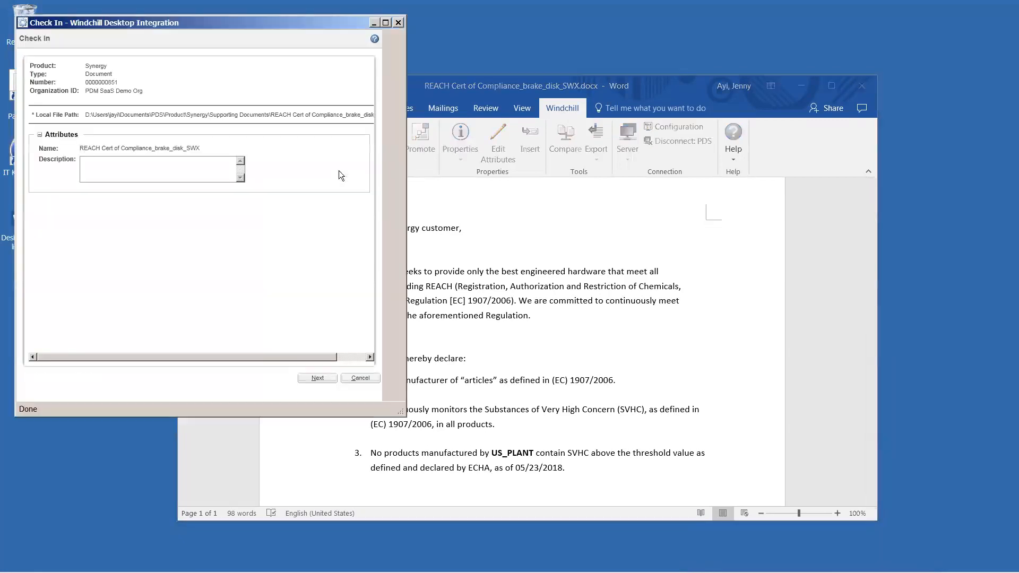
{"action": "left_click", "coordinate": [318, 378]}
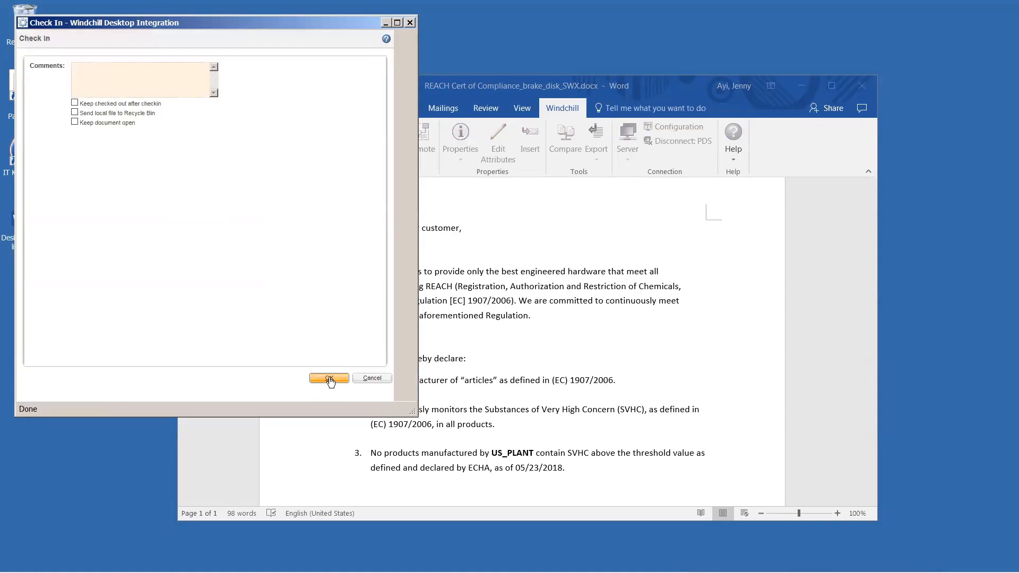
{"action": "left_click", "coordinate": [330, 378]}
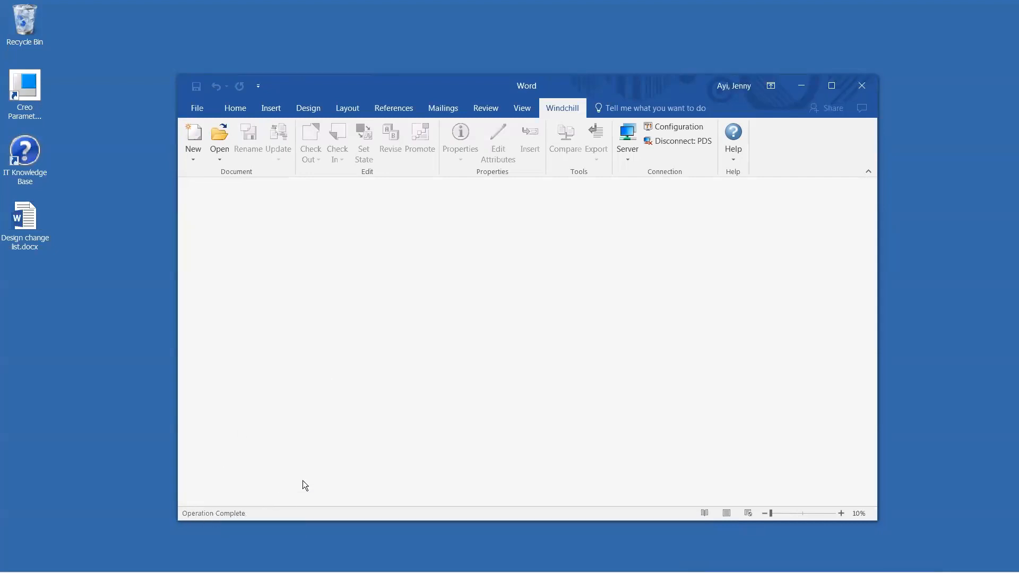
{"action": "left_click", "coordinate": [863, 88]}
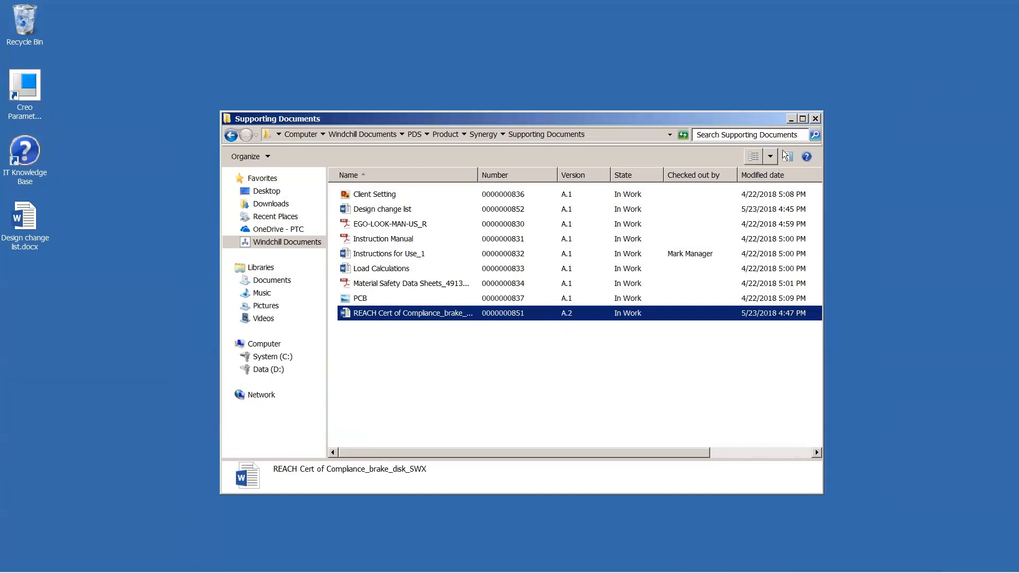
Step: Minimize the documents folder, switch to Creo Parametric, and hide TRANSMISSION_SHELL.PRT in the M_SERIES_TRANSMISSION assembly
{"action": "left_click", "coordinate": [791, 120]}
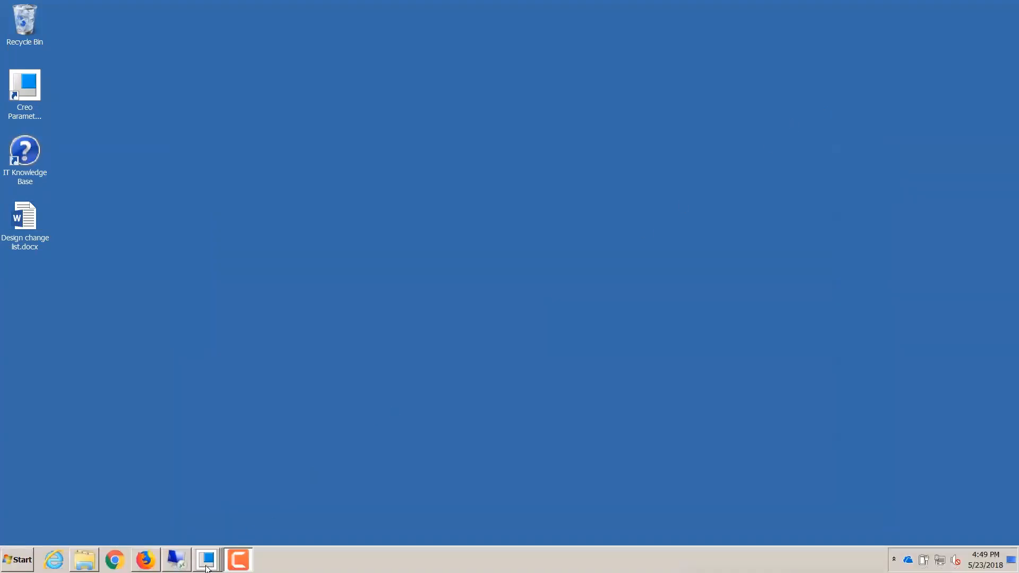
{"action": "mouse_move", "coordinate": [207, 567]}
{"action": "left_click", "coordinate": [209, 510]}
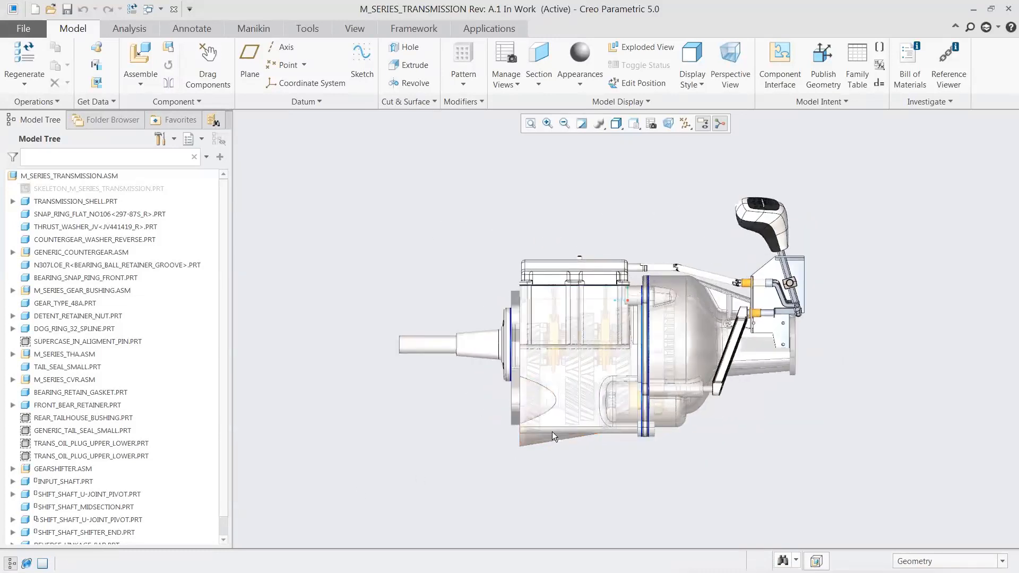
{"action": "left_click", "coordinate": [559, 424]}
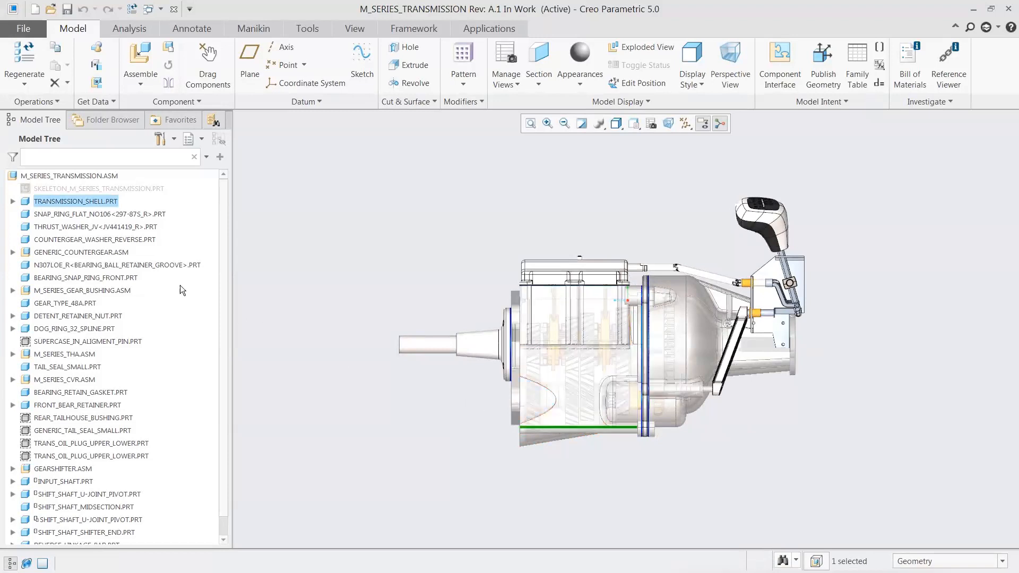
{"action": "left_click", "coordinate": [80, 203]}
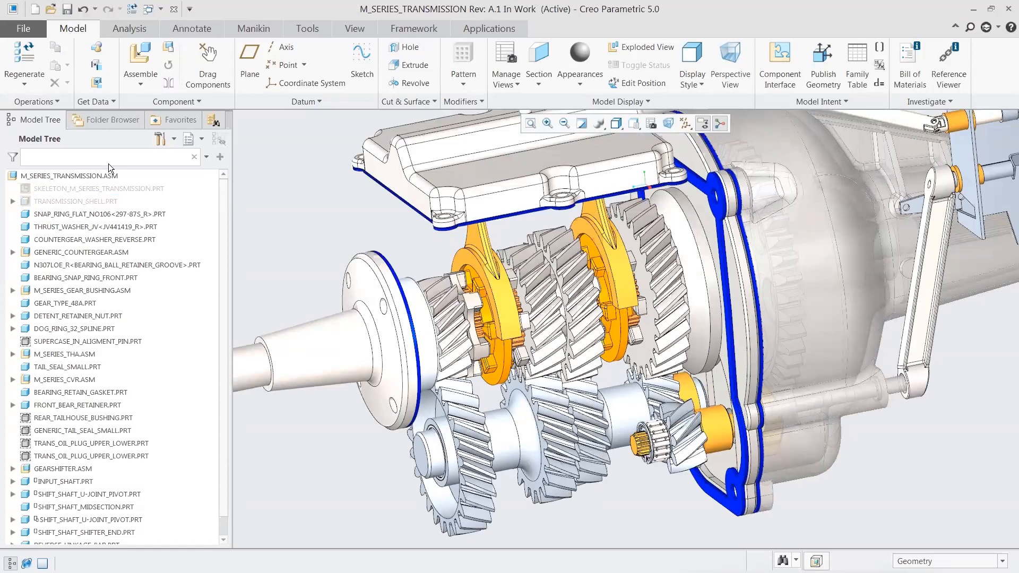
Step: Use Drag Components on the small orange reverse gear shaft to move the gear train, and end the drag
{"action": "left_click", "coordinate": [208, 67]}
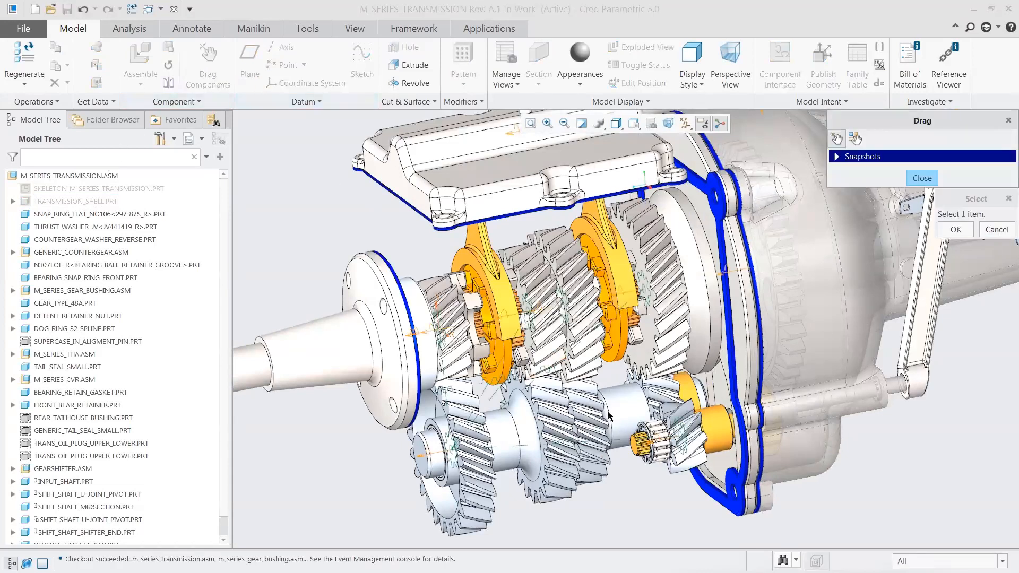
{"action": "left_click", "coordinate": [643, 447]}
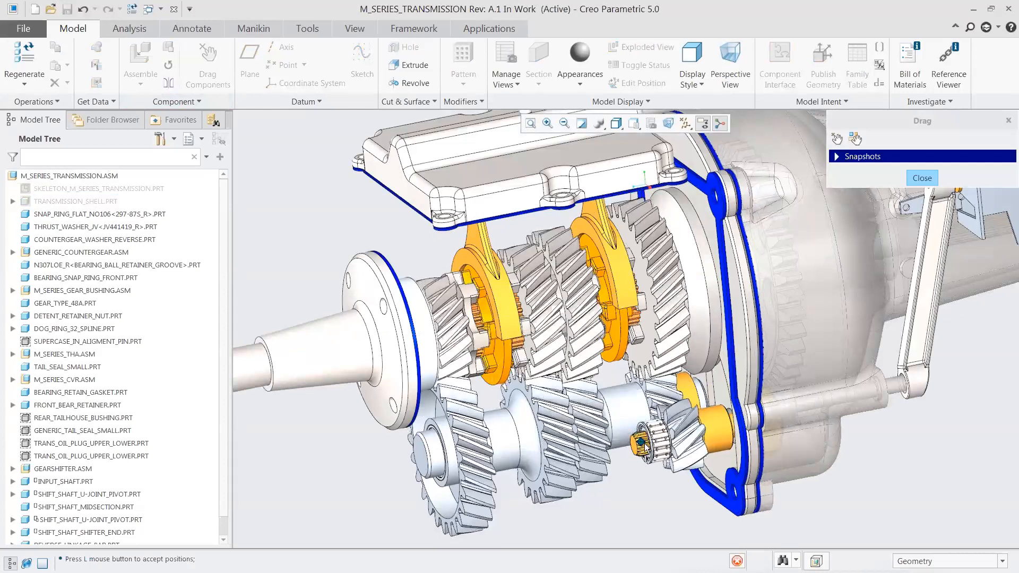
{"action": "left_click", "coordinate": [639, 438]}
{"action": "left_click", "coordinate": [955, 230]}
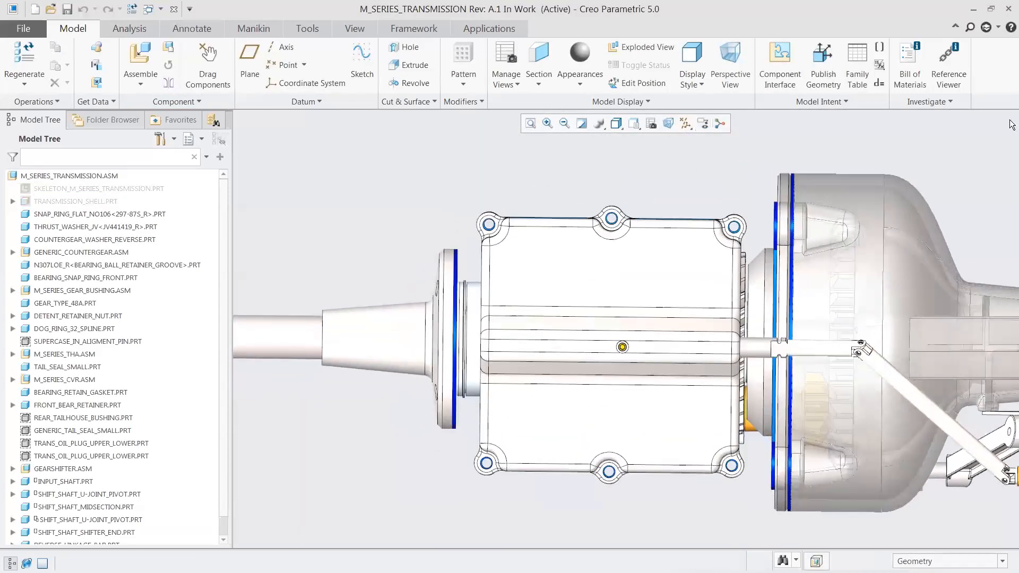
Step: Select the transmission's top cover, LUBE_CAP.PRT, and open it as a separate part
{"action": "left_click", "coordinate": [607, 256]}
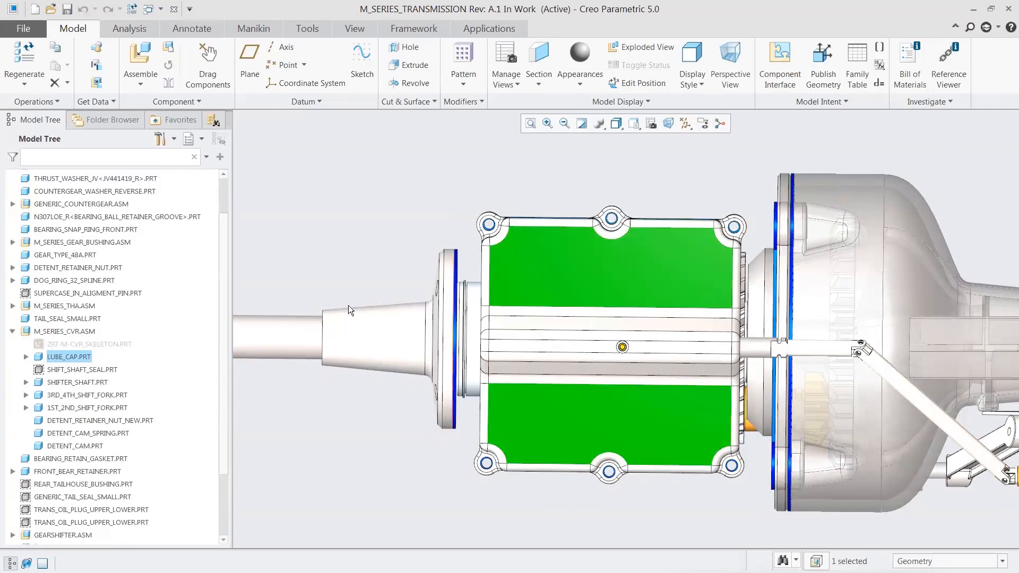
{"action": "left_click", "coordinate": [69, 358]}
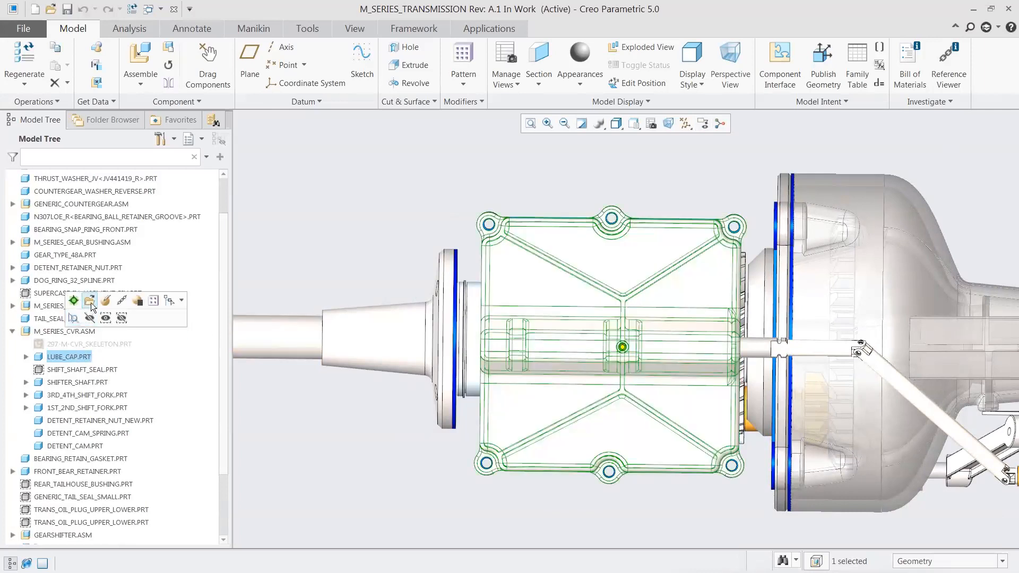
{"action": "left_click", "coordinate": [91, 302]}
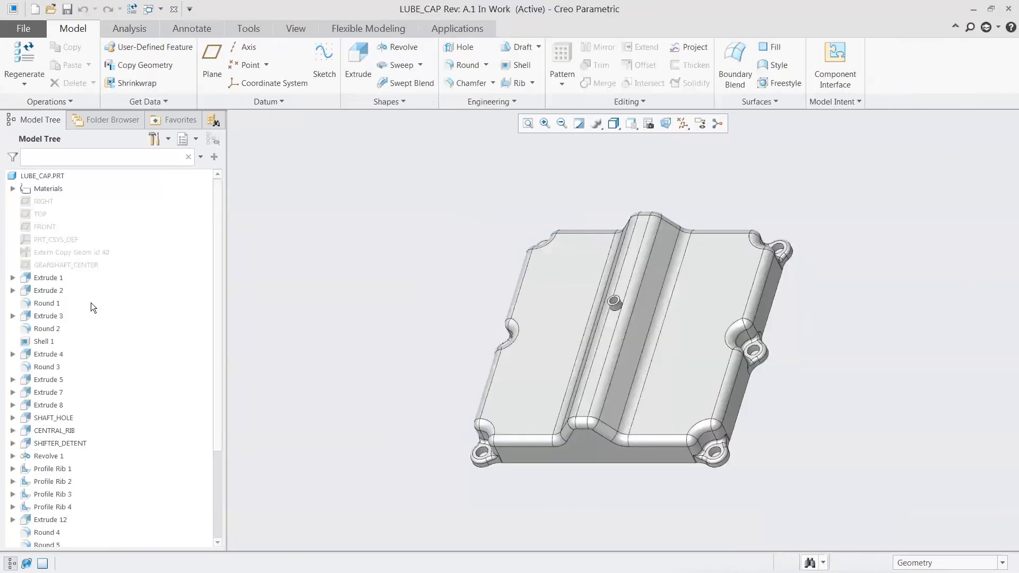
Step: Look up LUBE_CAP.PRT's server properties, examine its "Design change" annotation in Creo View, and close the viewer
{"action": "right_click", "coordinate": [46, 175]}
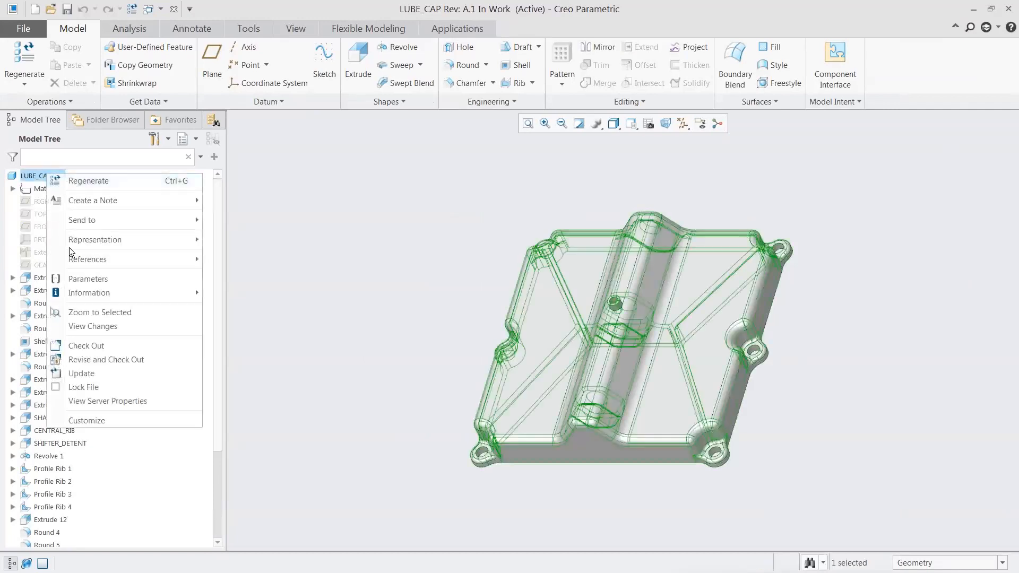
{"action": "left_click", "coordinate": [97, 401]}
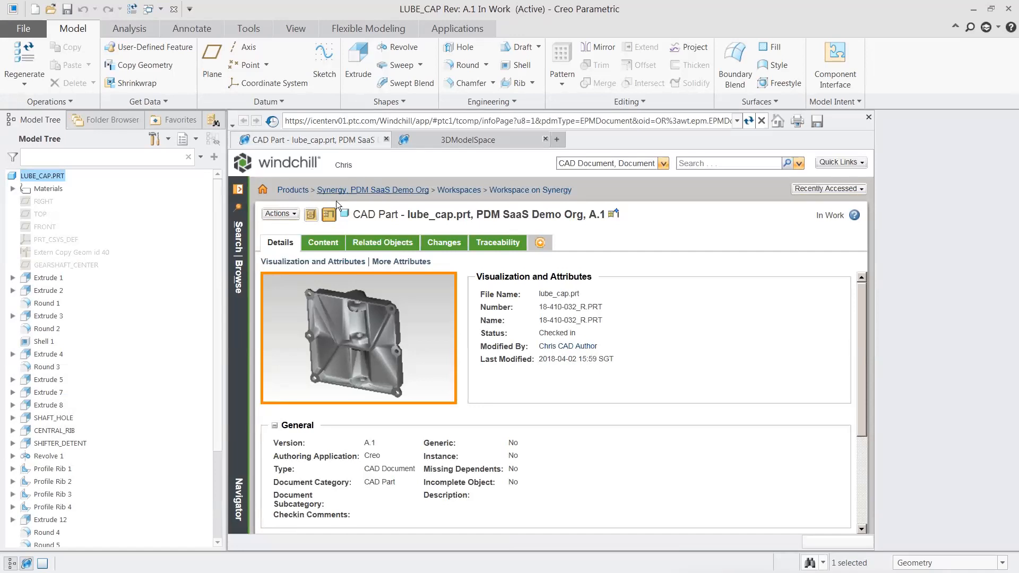
{"action": "left_click", "coordinate": [320, 245]}
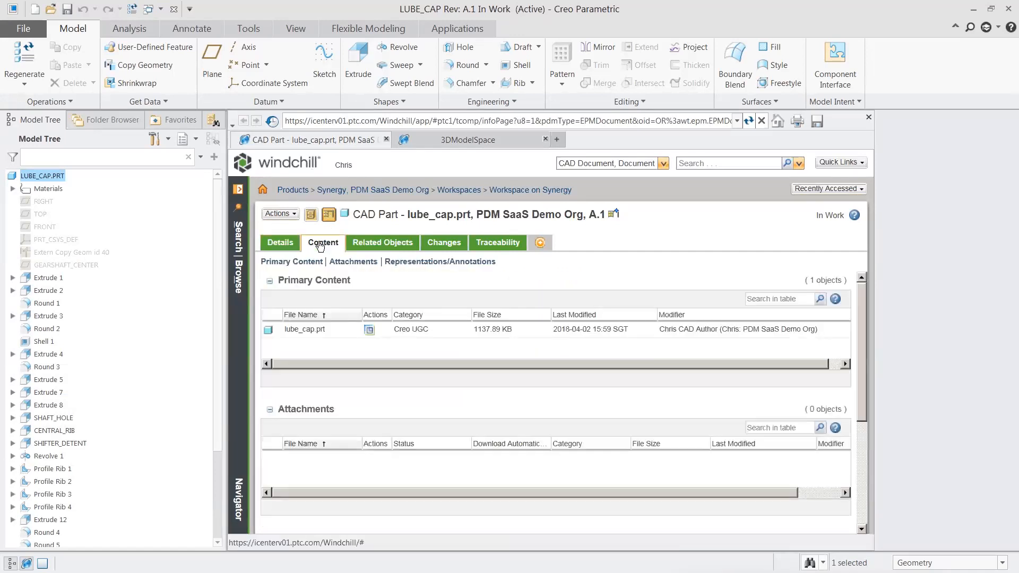
{"action": "left_click", "coordinate": [432, 263]}
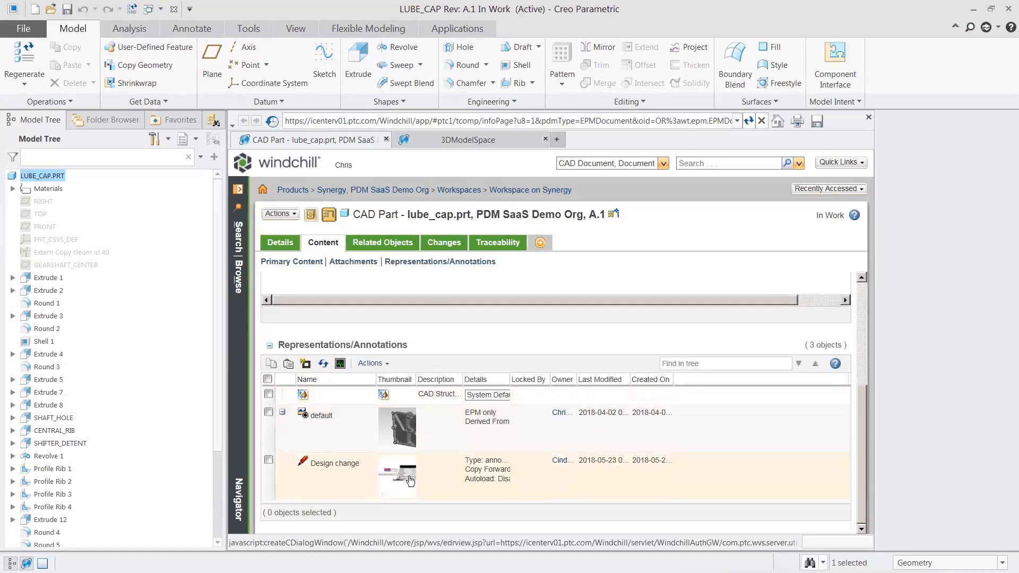
{"action": "left_click", "coordinate": [409, 480]}
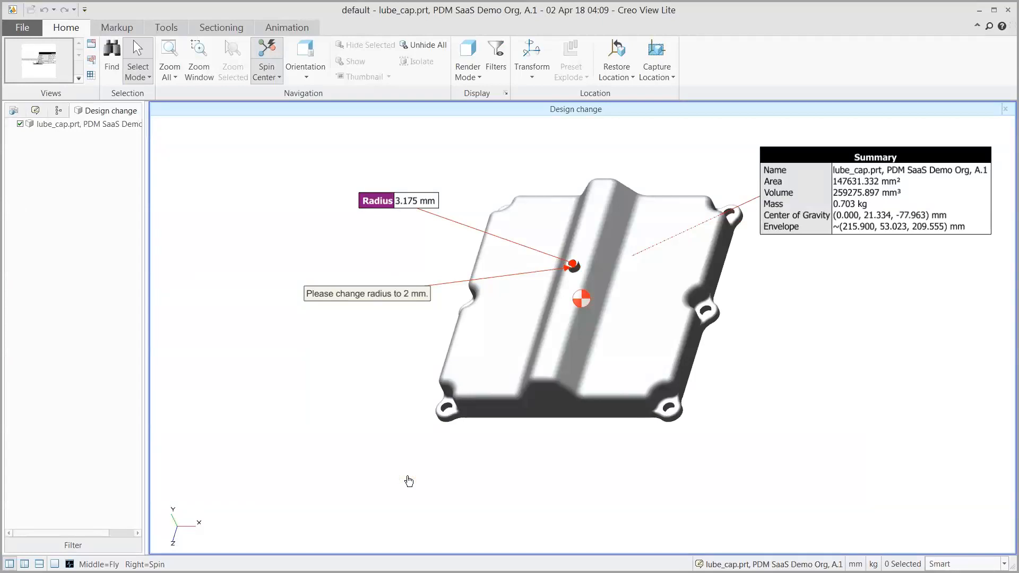
{"action": "left_click", "coordinate": [1009, 16]}
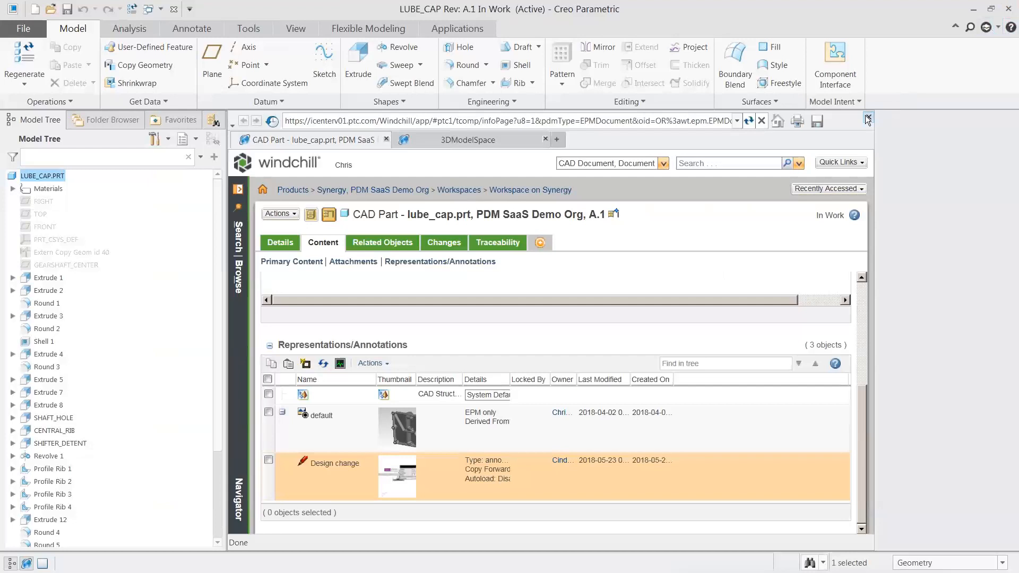
Step: Close the embedded Windchill browser page and check out LUBE_CAP.PRT
{"action": "left_click", "coordinate": [868, 118]}
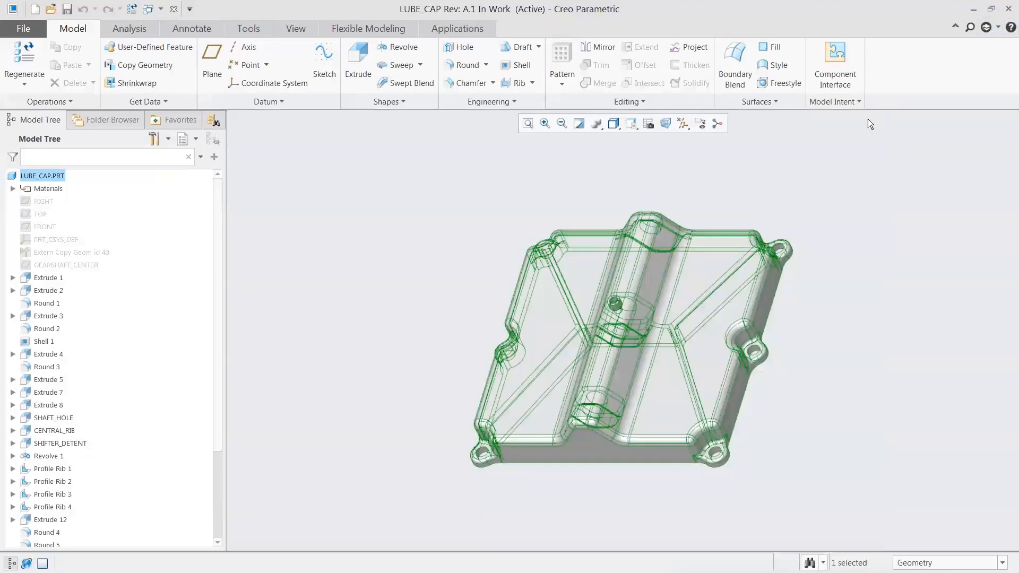
{"action": "right_click", "coordinate": [37, 174]}
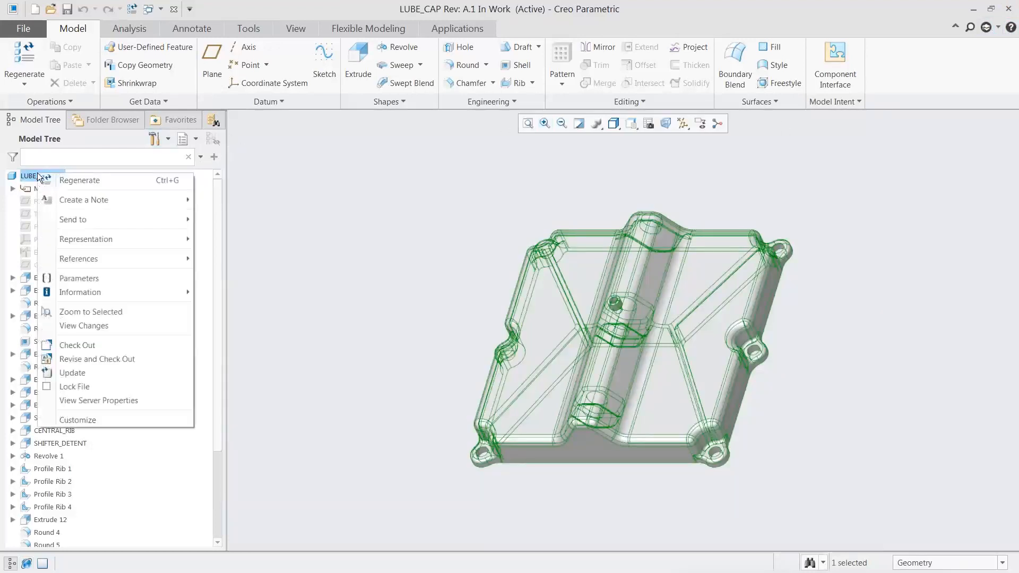
{"action": "left_click", "coordinate": [71, 345]}
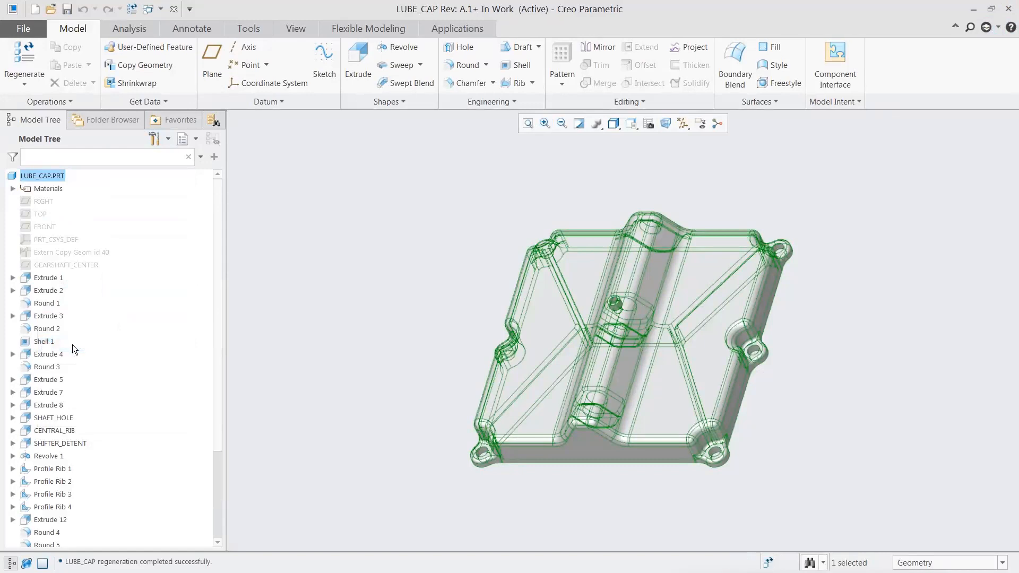
Step: Use Modify Analytic to set the radius of the hole through the cover's small central boss to 2
{"action": "left_click", "coordinate": [391, 28]}
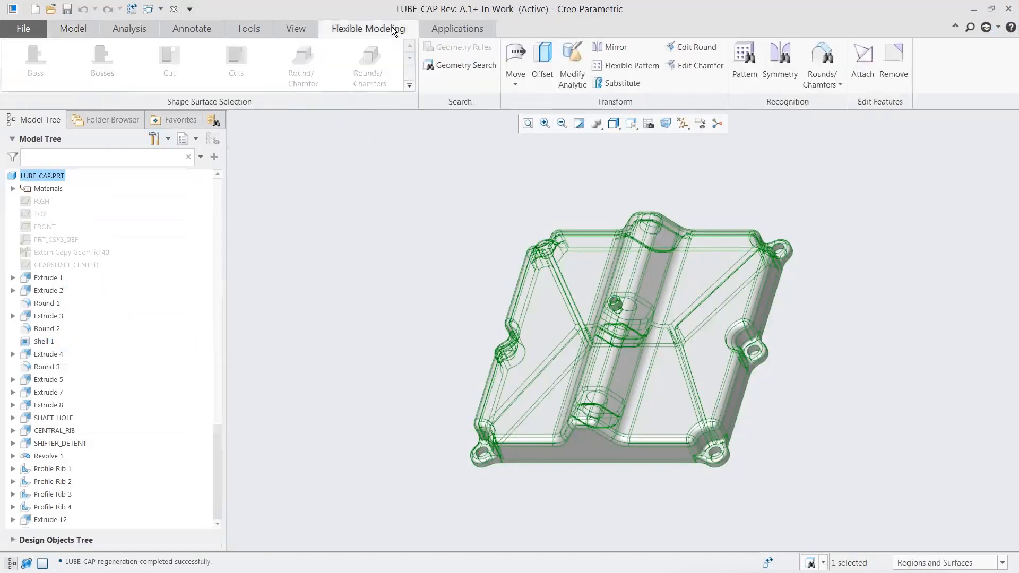
{"action": "left_click", "coordinate": [564, 78]}
{"action": "scroll", "coordinate": [619, 253], "scroll_direction": "down", "scroll_amount": 5}
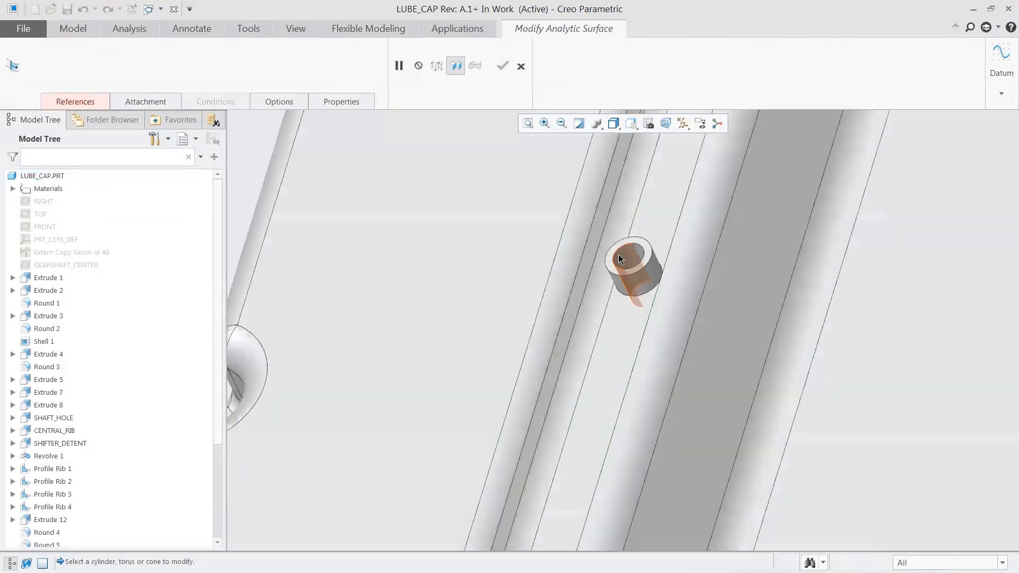
{"action": "left_click", "coordinate": [615, 253]}
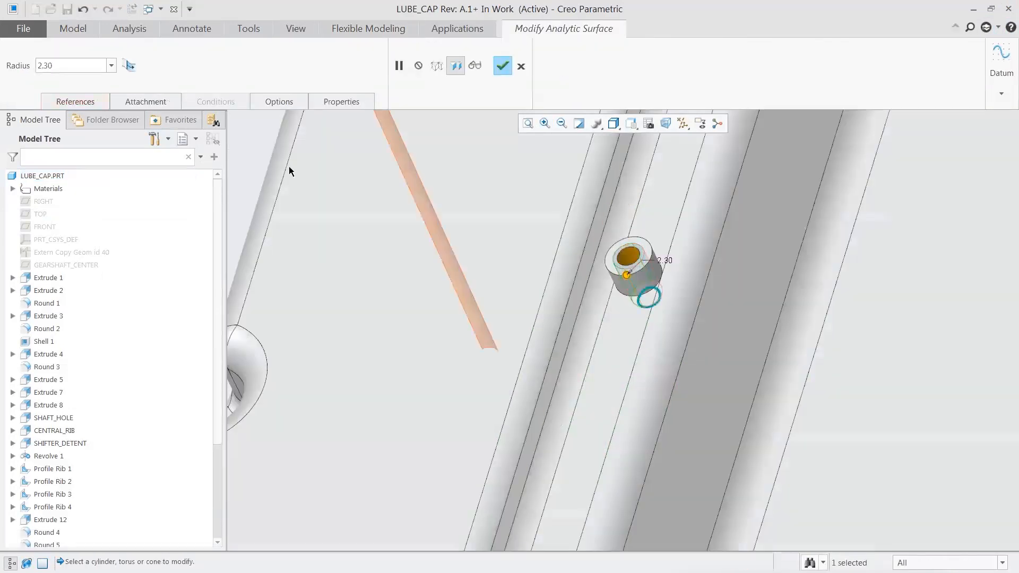
{"action": "left_click", "coordinate": [61, 66]}
{"action": "type", "text": "2"}
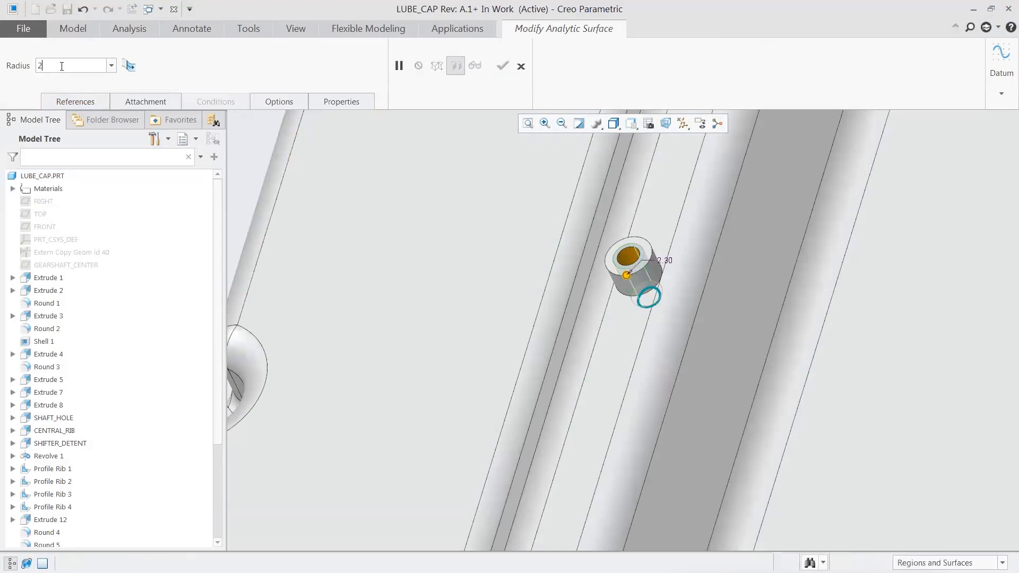
{"action": "key", "text": "Return"}
{"action": "left_click", "coordinate": [500, 66]}
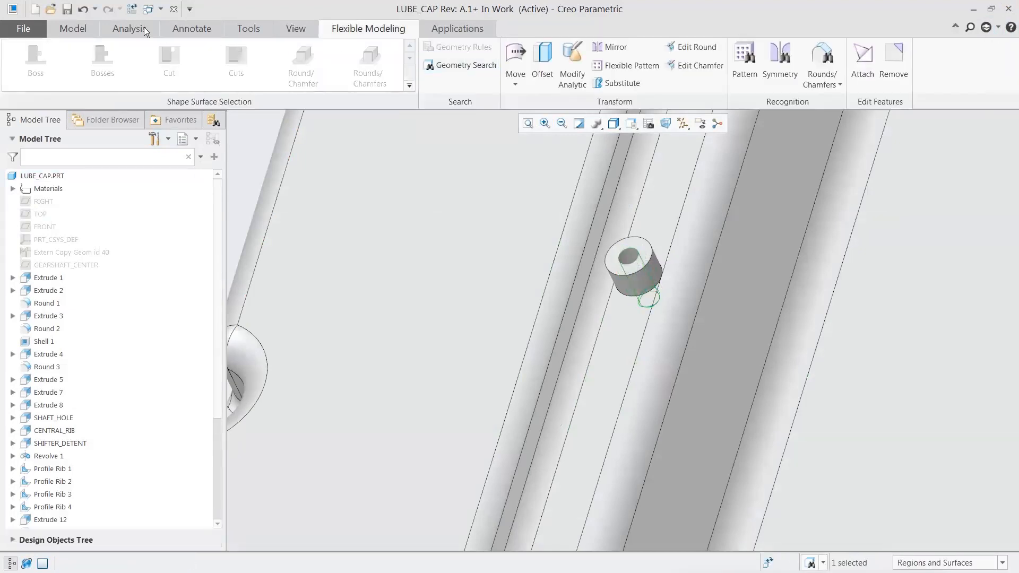
Step: Apply an Auto Round feature to the lube cap with a radius of 3.65 and the second radius set to Same
{"action": "left_click", "coordinate": [72, 28]}
{"action": "left_click", "coordinate": [485, 64]}
{"action": "left_click", "coordinate": [482, 94]}
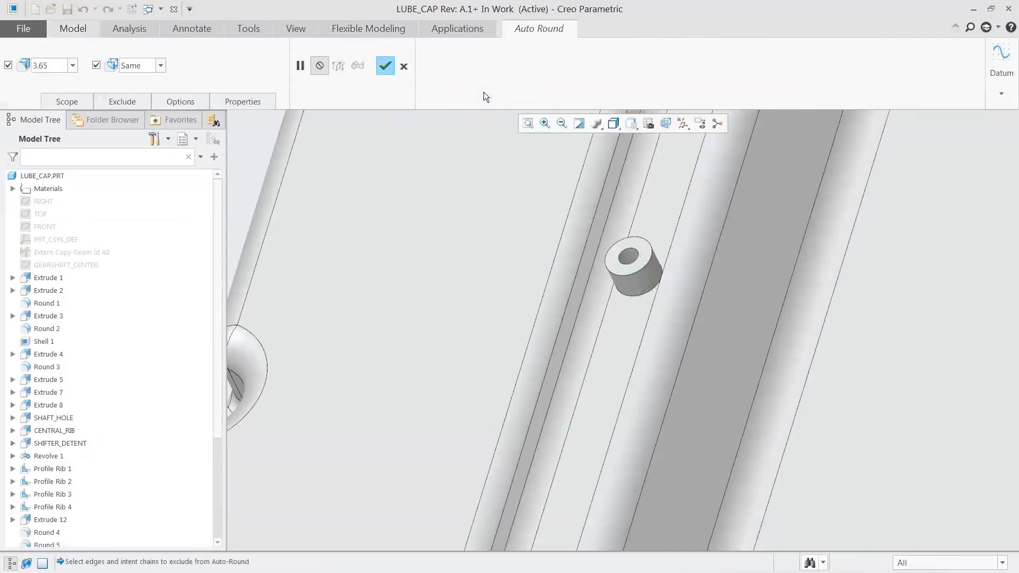
{"action": "left_click", "coordinate": [382, 66]}
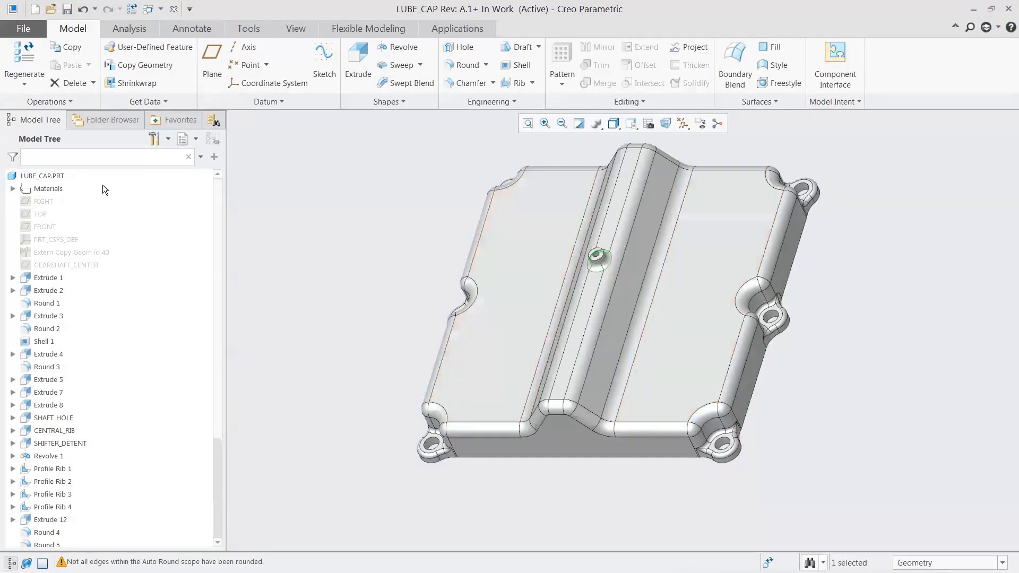
Step: Check in LUBE_CAP.PRT with the Auto option and clear the selection
{"action": "right_click", "coordinate": [53, 175]}
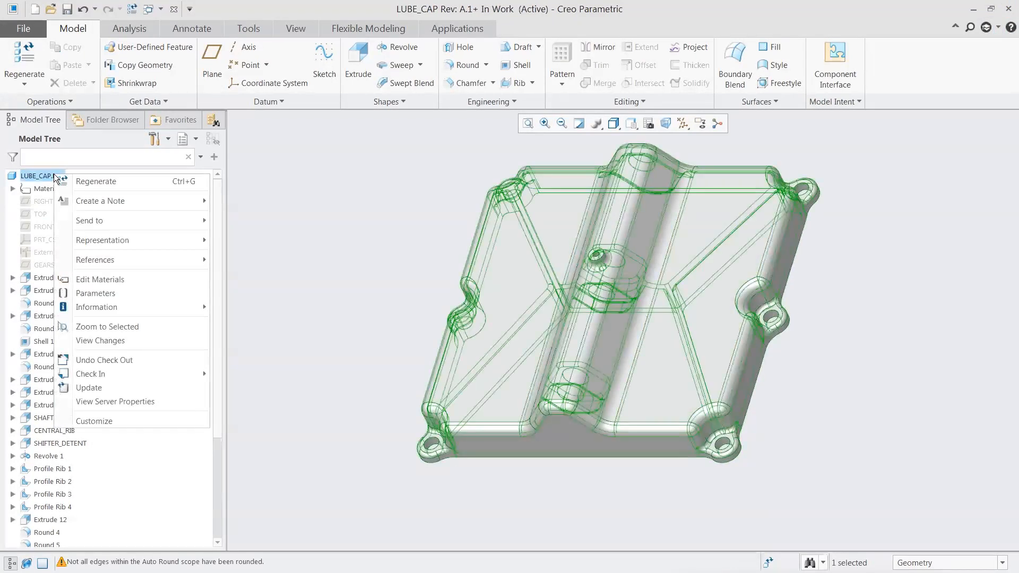
{"action": "mouse_move", "coordinate": [71, 377]}
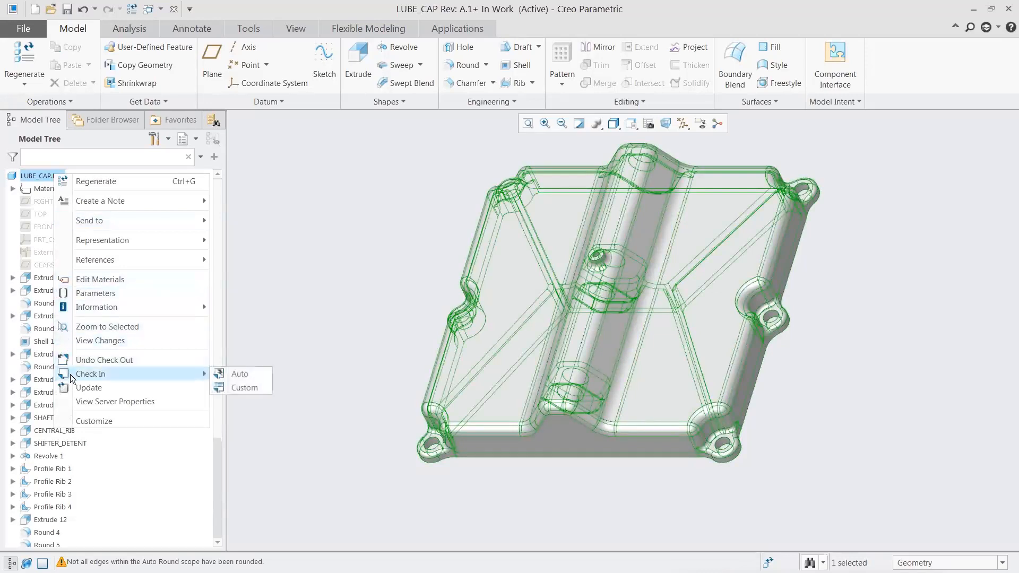
{"action": "left_click", "coordinate": [241, 374]}
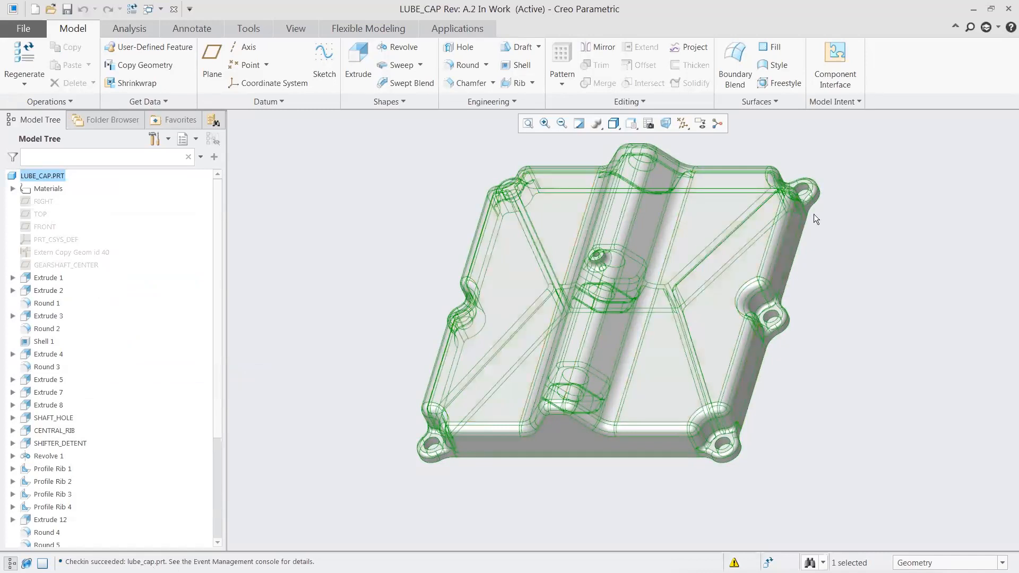
{"action": "left_click", "coordinate": [838, 200]}
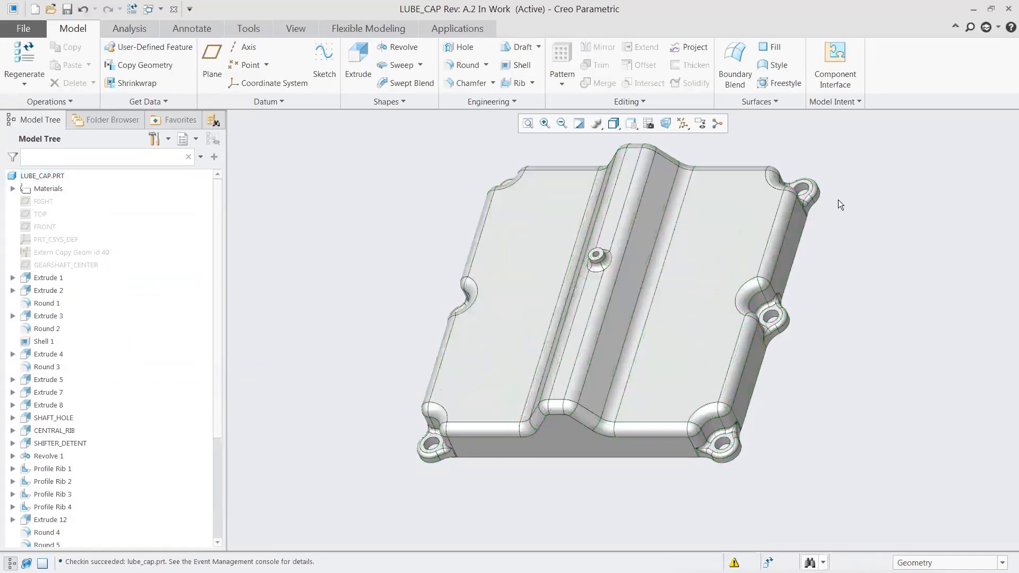
Step: Minimize the lube cap and transmission windows and switch to SOLIDWORKS
{"action": "left_click", "coordinate": [972, 11]}
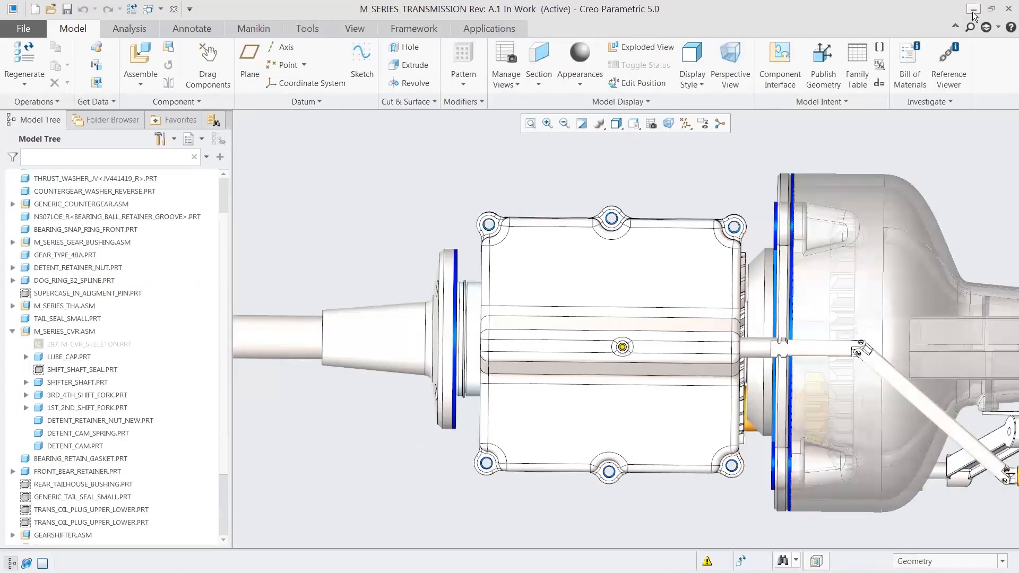
{"action": "left_click", "coordinate": [973, 11]}
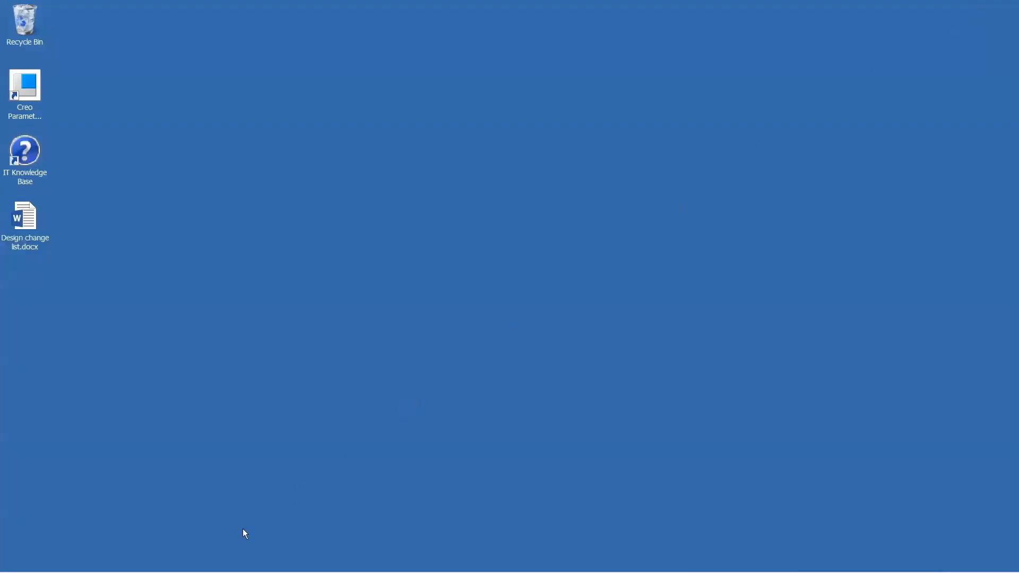
{"action": "left_click", "coordinate": [177, 559]}
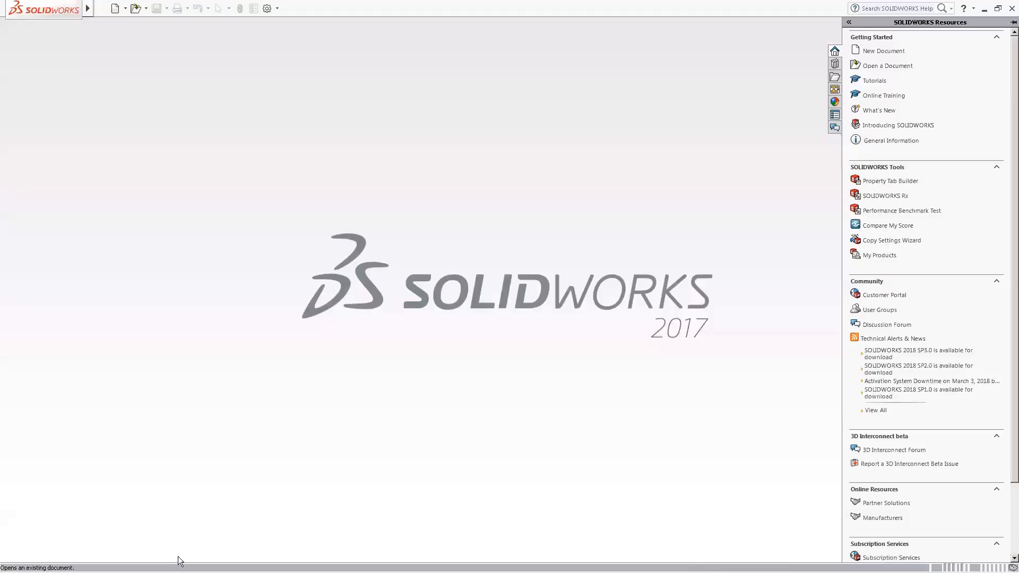
Step: Open the assembly brake_system_SW.SLDASM from the sw folder in Downloads
{"action": "left_click", "coordinate": [134, 11]}
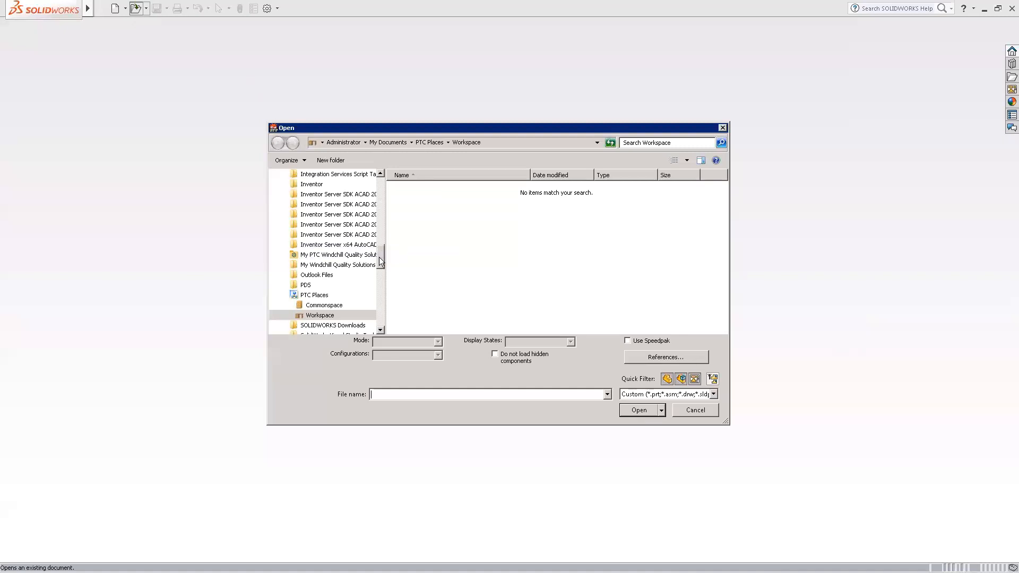
{"action": "scroll", "coordinate": [374, 221], "scroll_direction": "up", "scroll_amount": 15}
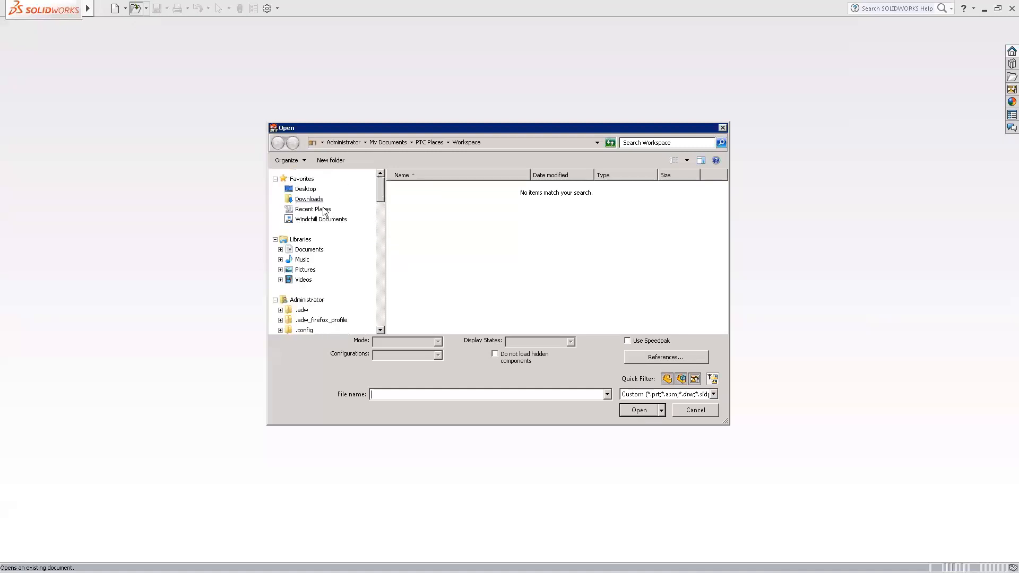
{"action": "left_click", "coordinate": [311, 199]}
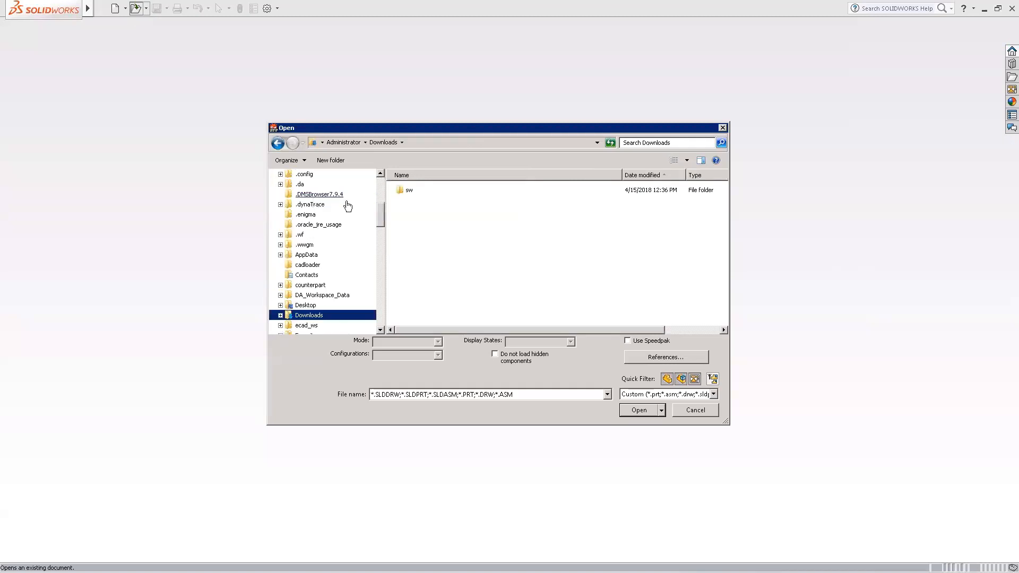
{"action": "double_click", "coordinate": [409, 189]}
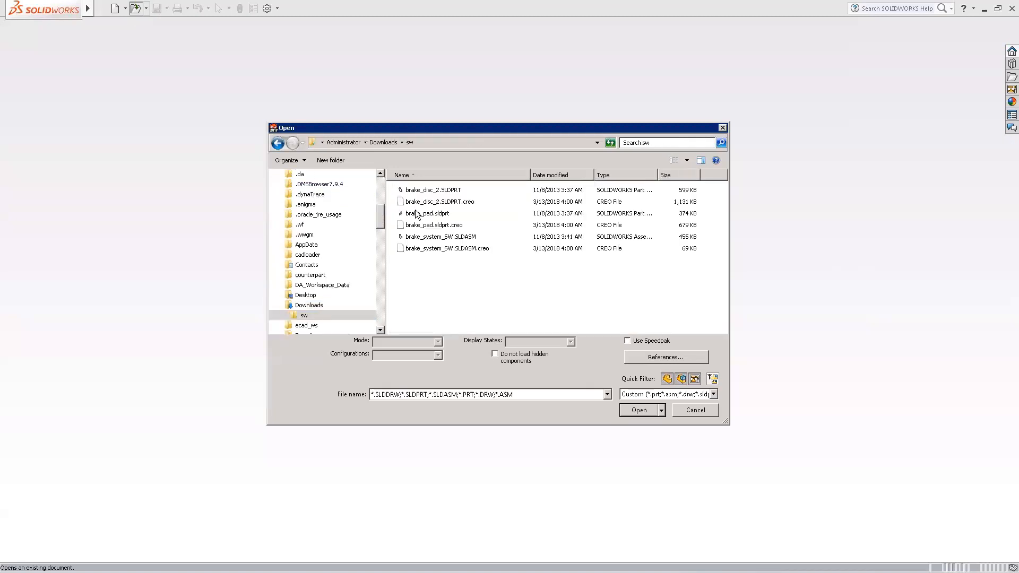
{"action": "left_click", "coordinate": [424, 236]}
{"action": "left_click", "coordinate": [634, 409]}
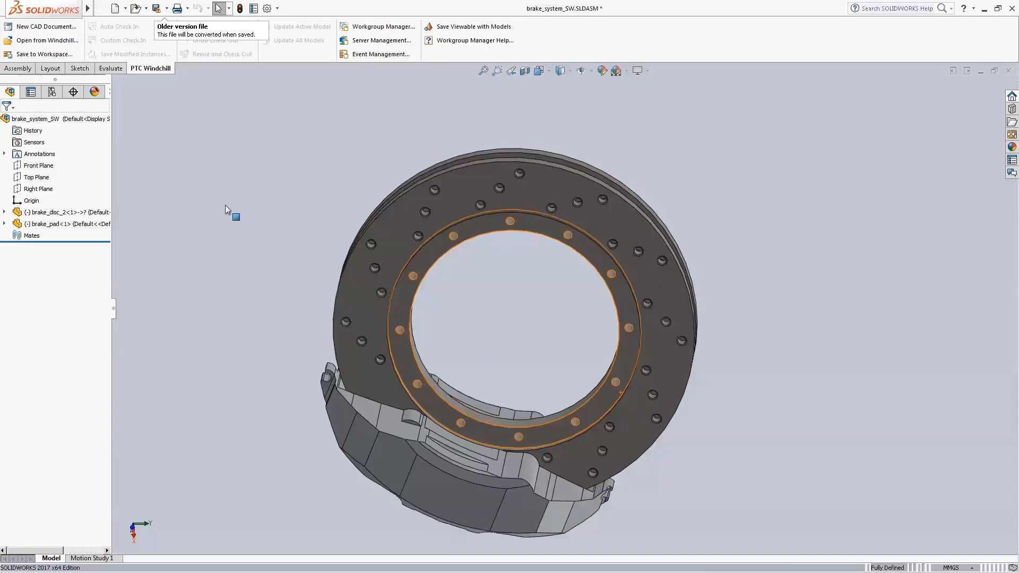
Step: Save the brake system assembly to the Windchill workspace and check it in automatically
{"action": "left_click", "coordinate": [42, 54]}
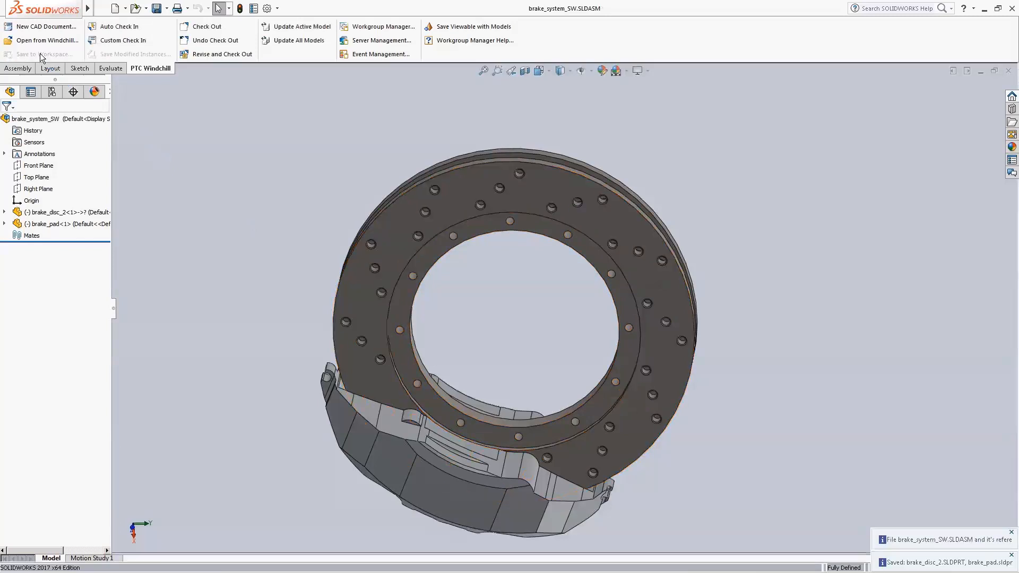
{"action": "left_click", "coordinate": [123, 28]}
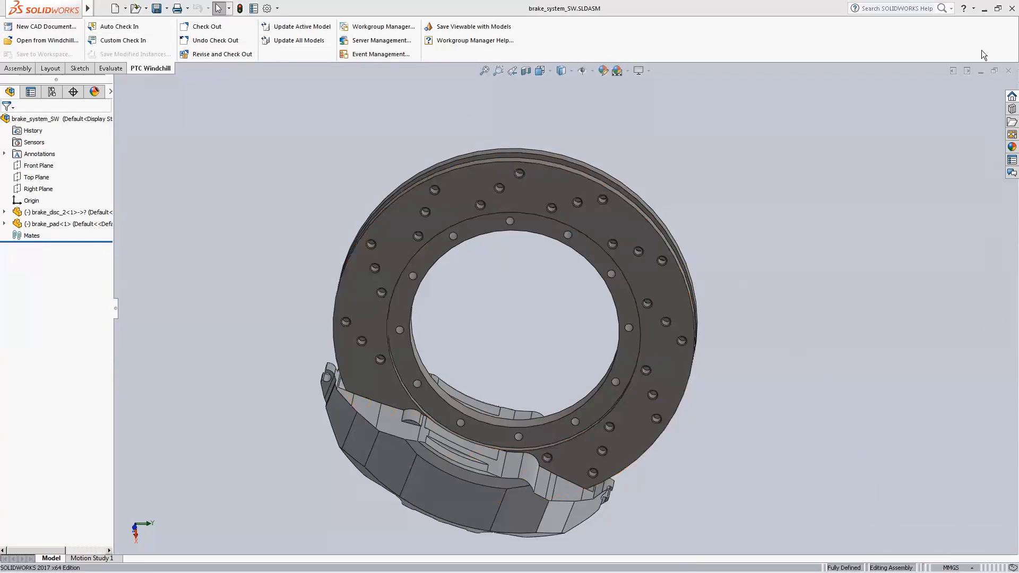
Step: Minimize SOLIDWORKS and switch to the Creo Parametric window with the SUB_WHEEL_R assembly
{"action": "left_click", "coordinate": [985, 9]}
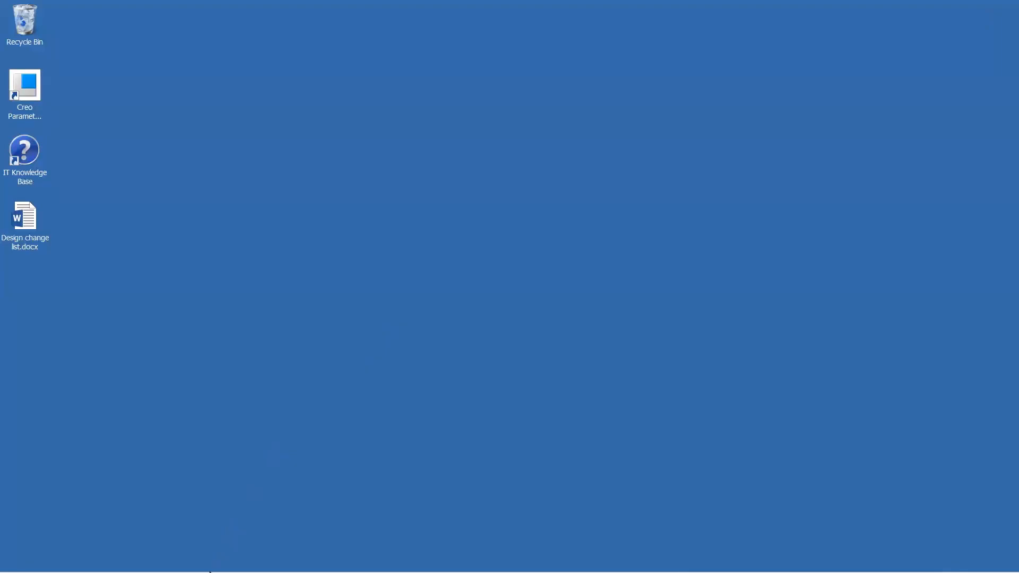
{"action": "mouse_move", "coordinate": [208, 567]}
{"action": "left_click", "coordinate": [210, 514]}
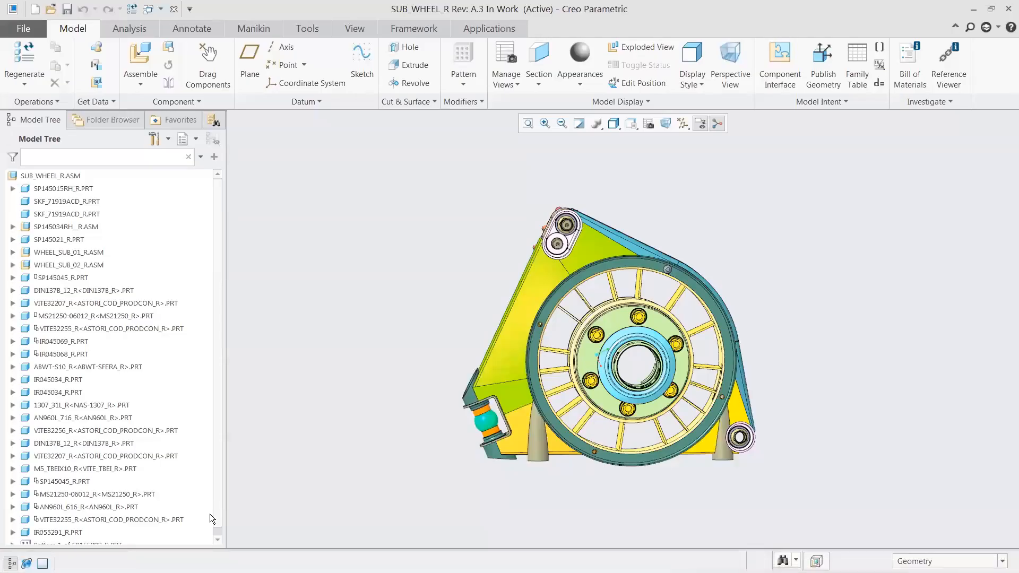
Step: Insert the SolidWorks assembly brake_system_SW.SLDASM from the workspace as a component of SUB_WHEEL_R.ASM
{"action": "left_click", "coordinate": [136, 59]}
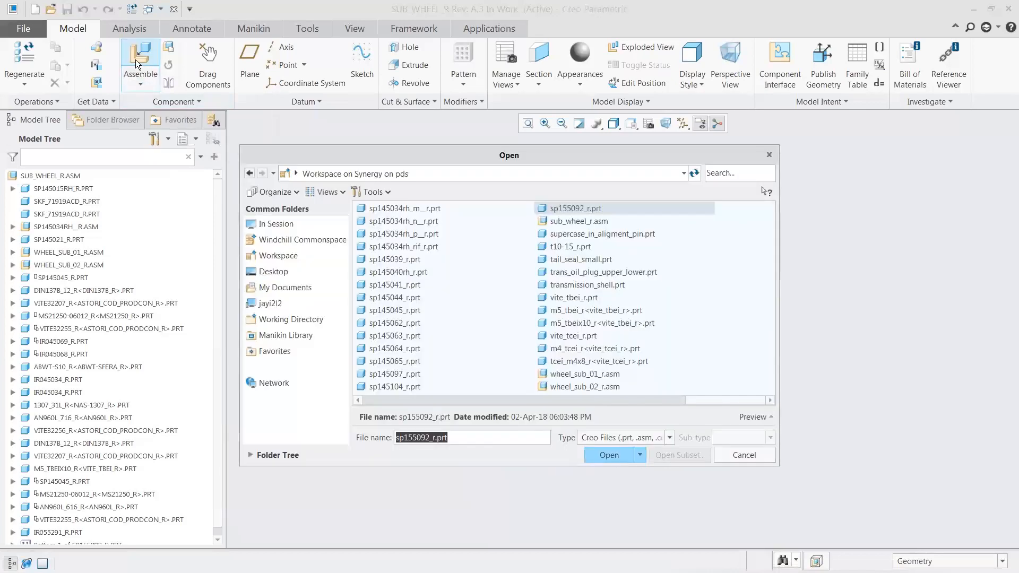
{"action": "left_click", "coordinate": [669, 437]}
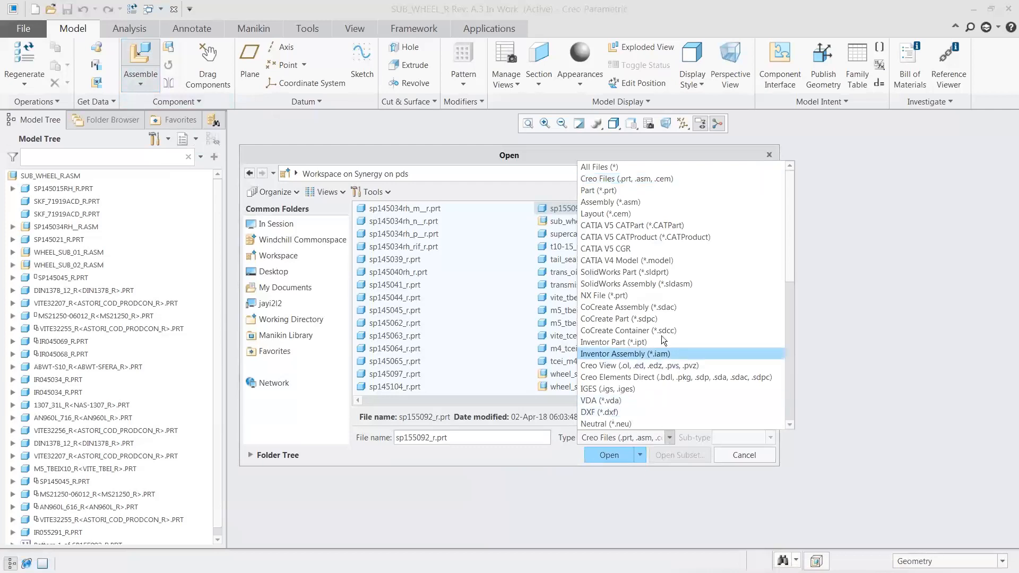
{"action": "left_click", "coordinate": [660, 285]}
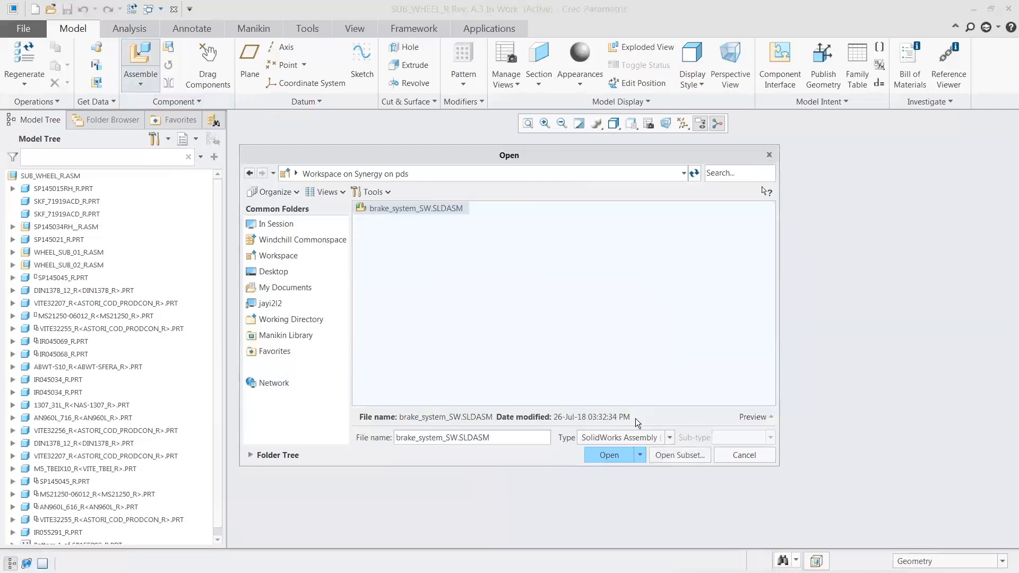
{"action": "left_click", "coordinate": [616, 456]}
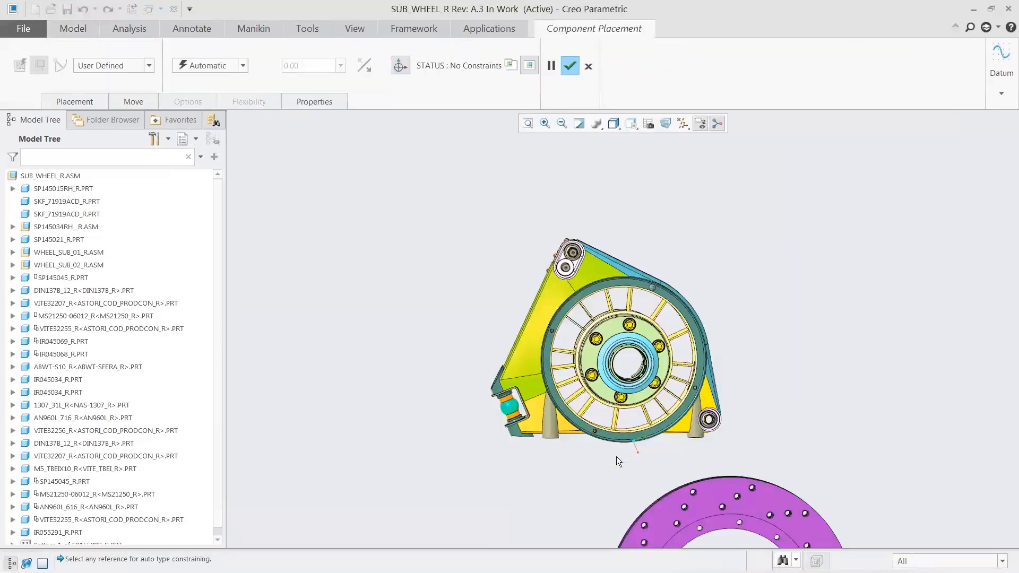
{"action": "middle_click_drag", "start_coordinate": [604, 393], "coordinate": [569, 319], "text": "shift"}
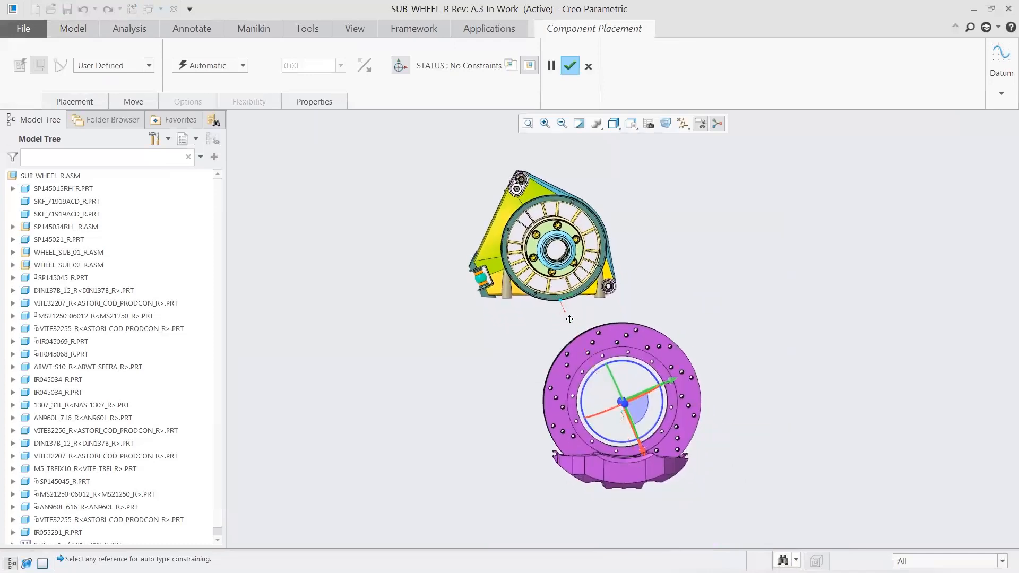
Step: Constrain the brake system with a Coincident constraint between a surface of SP145021_R and a surface of the brake disc
{"action": "left_click", "coordinate": [69, 96]}
{"action": "left_click", "coordinate": [242, 66]}
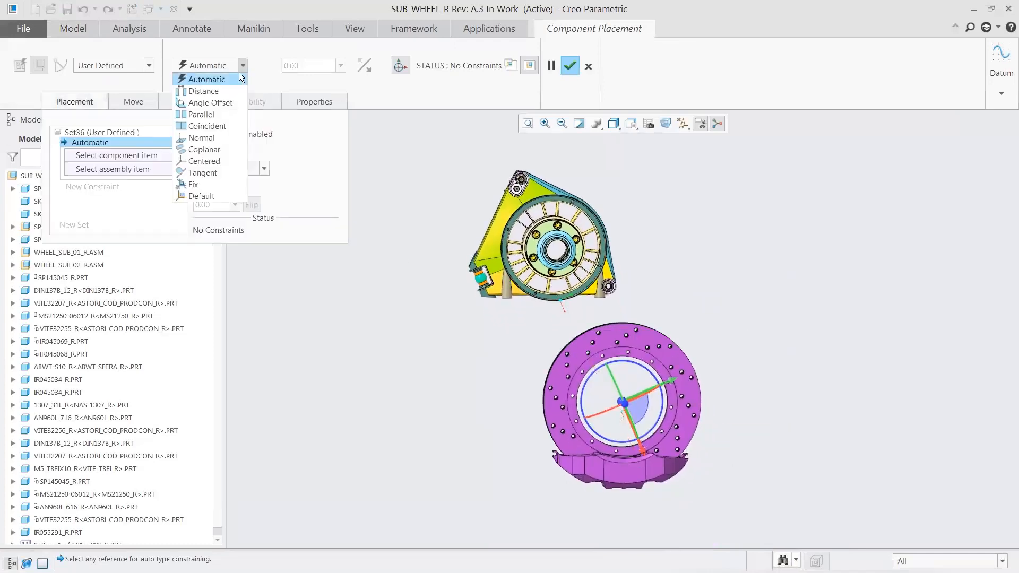
{"action": "left_click", "coordinate": [228, 125]}
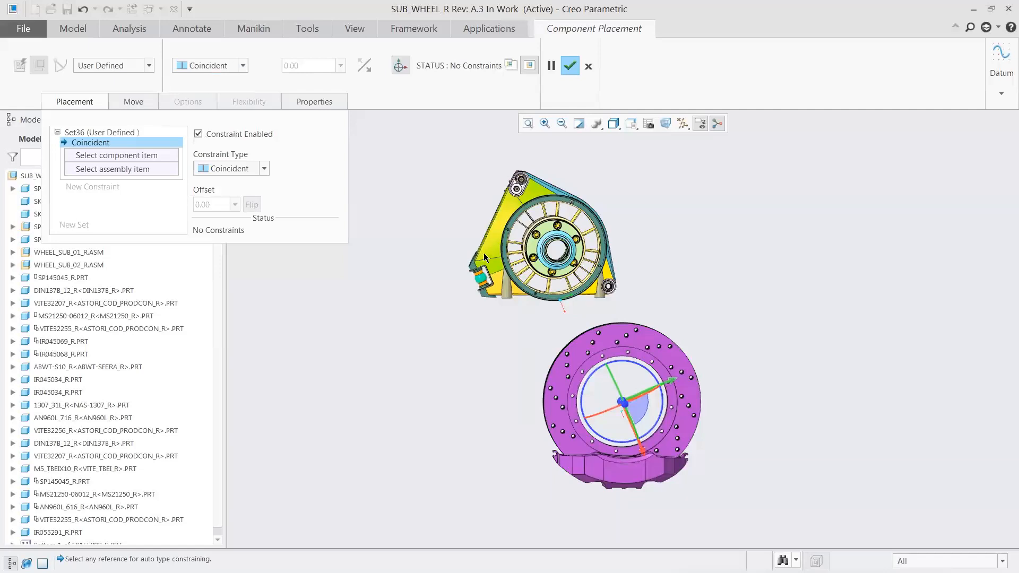
{"action": "left_click", "coordinate": [511, 291]}
{"action": "middle_click_drag", "start_coordinate": [535, 426], "coordinate": [639, 409]}
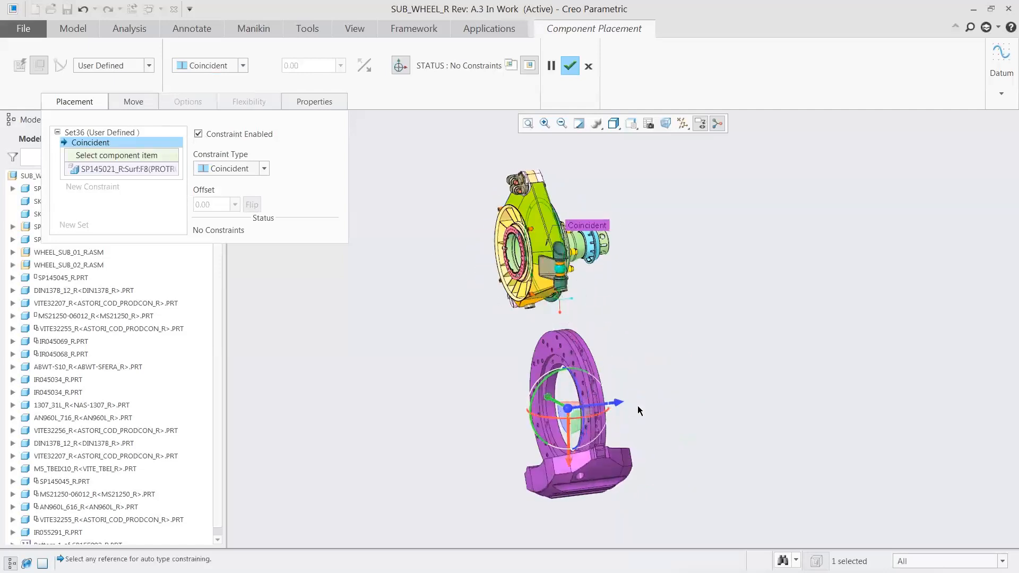
{"action": "left_click", "coordinate": [580, 392]}
Step: Add a Centered constraint between a round surface of the brake disc and a surface of SP145015RH_R, and accept the brake system's placement
{"action": "left_click", "coordinate": [103, 186]}
{"action": "left_click", "coordinate": [223, 169]}
{"action": "left_click", "coordinate": [221, 160]}
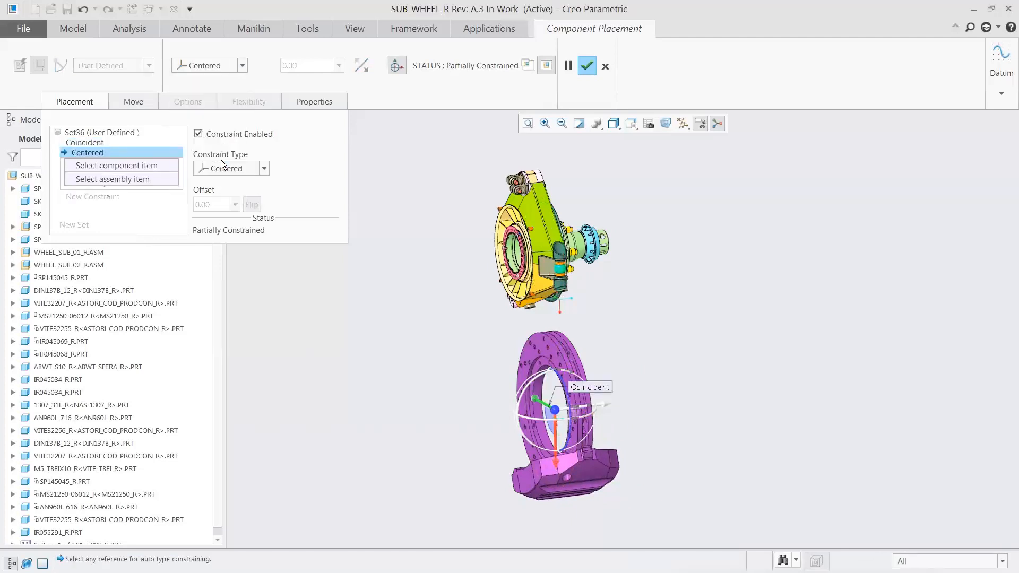
{"action": "left_click", "coordinate": [535, 375]}
{"action": "middle_click_drag", "start_coordinate": [537, 375], "coordinate": [489, 361]}
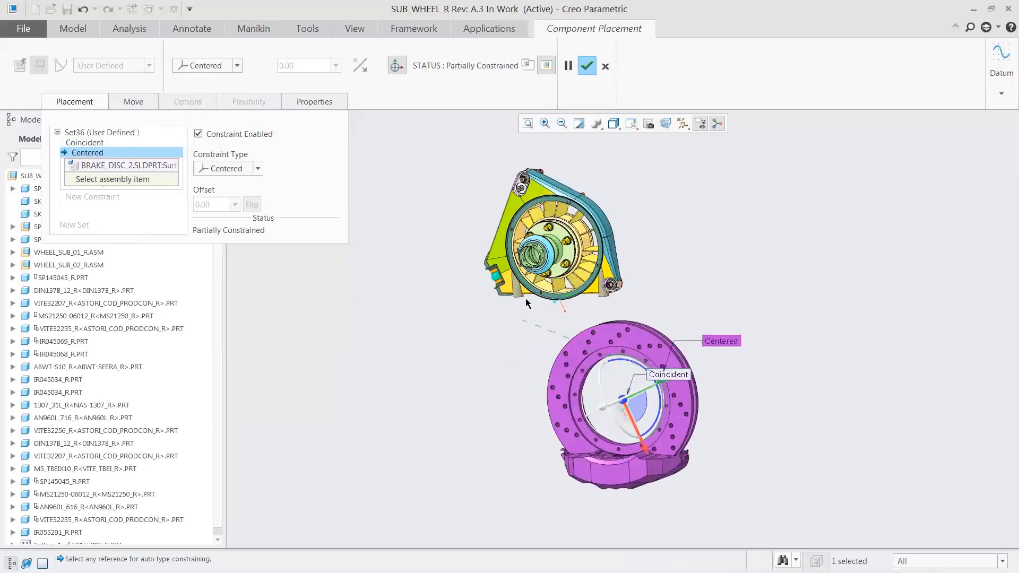
{"action": "left_click", "coordinate": [522, 261]}
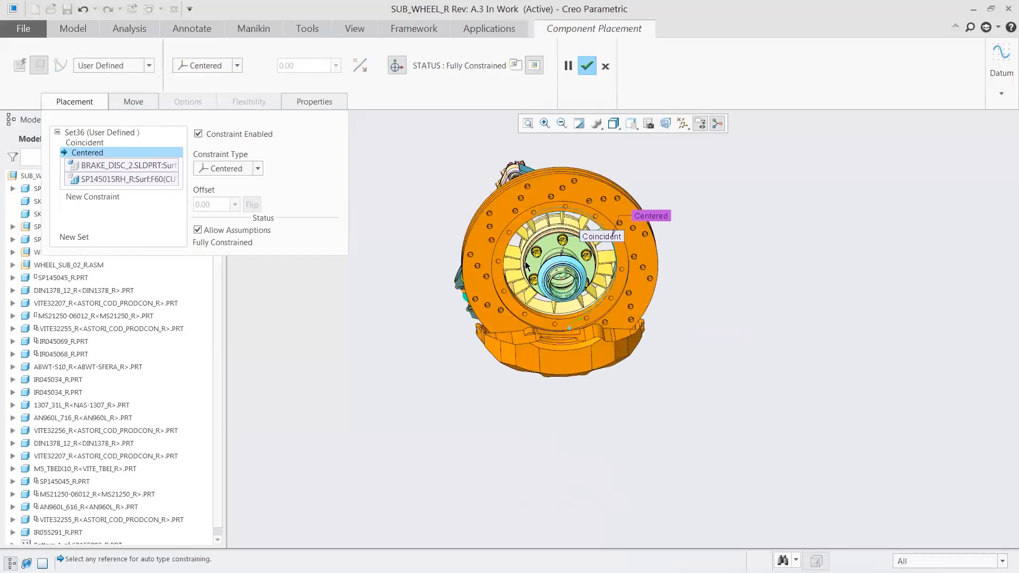
{"action": "middle_click_drag", "start_coordinate": [524, 261], "coordinate": [524, 261]}
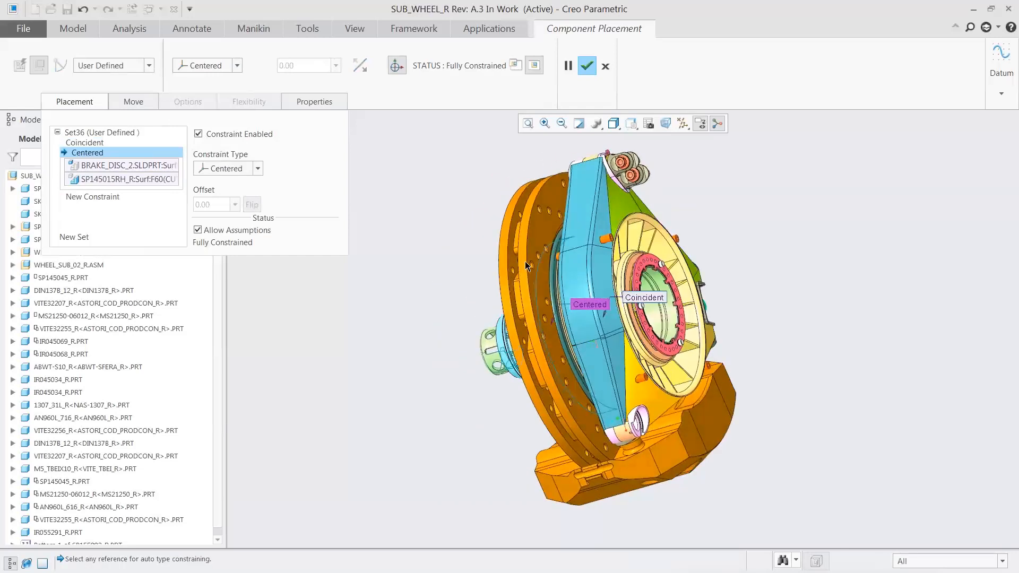
{"action": "left_click", "coordinate": [65, 103]}
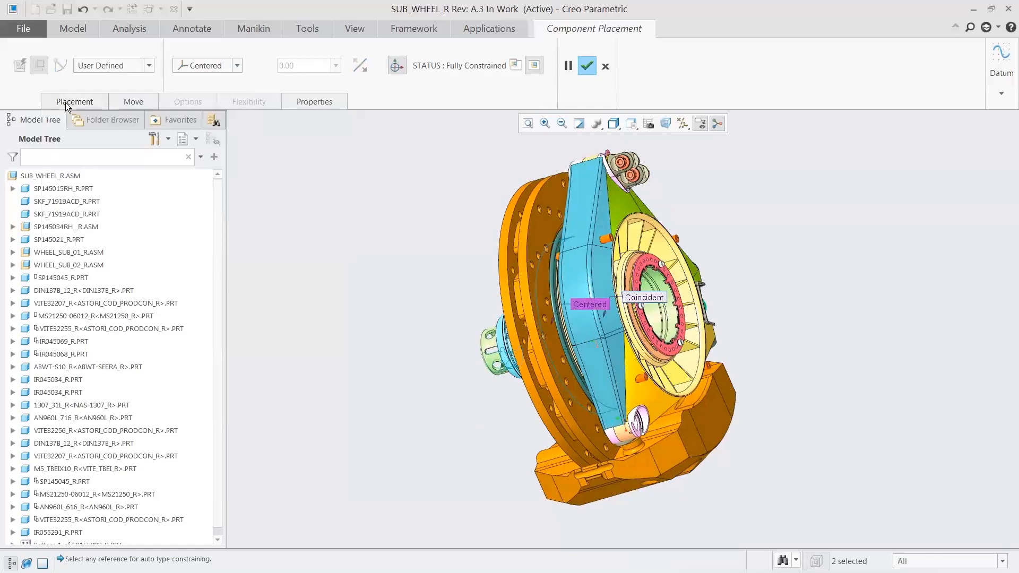
{"action": "left_click", "coordinate": [586, 68]}
{"action": "key", "text": "ctrl+d"}
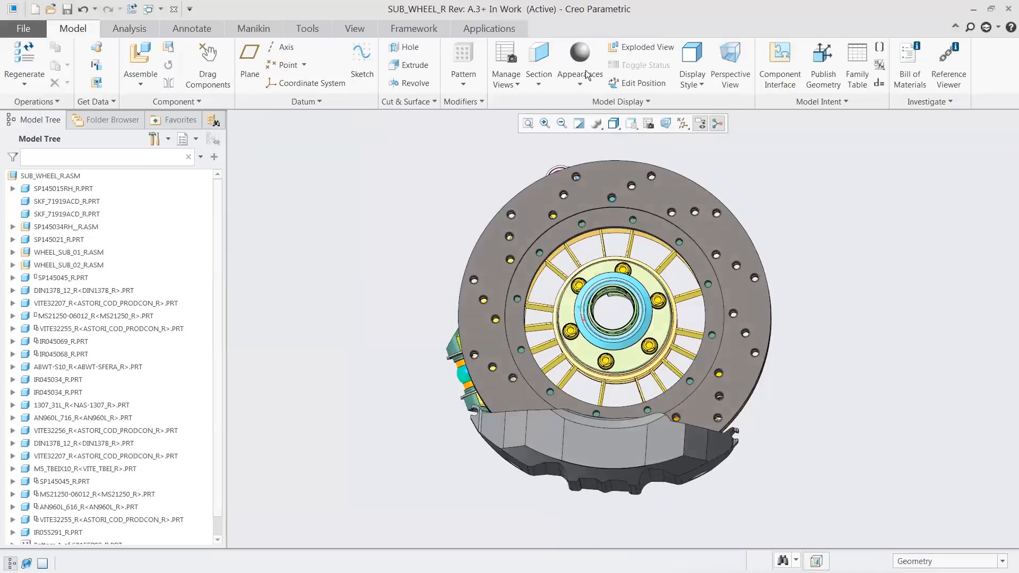
Step: Activate BRAKE_DISC_2.SLDPRT within BRAKE_SYSTEM_SW.SLDASM for flexible modeling and check it out from Windchill
{"action": "scroll", "coordinate": [90, 478], "scroll_direction": "down", "scroll_amount": 2}
{"action": "left_click", "coordinate": [85, 525]}
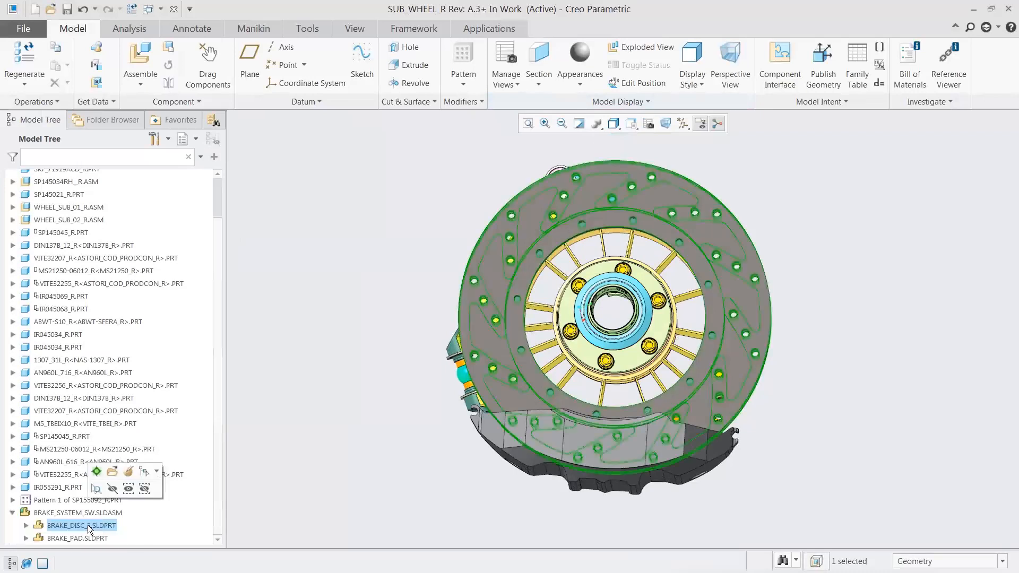
{"action": "left_click", "coordinate": [96, 471]}
{"action": "left_click", "coordinate": [390, 30]}
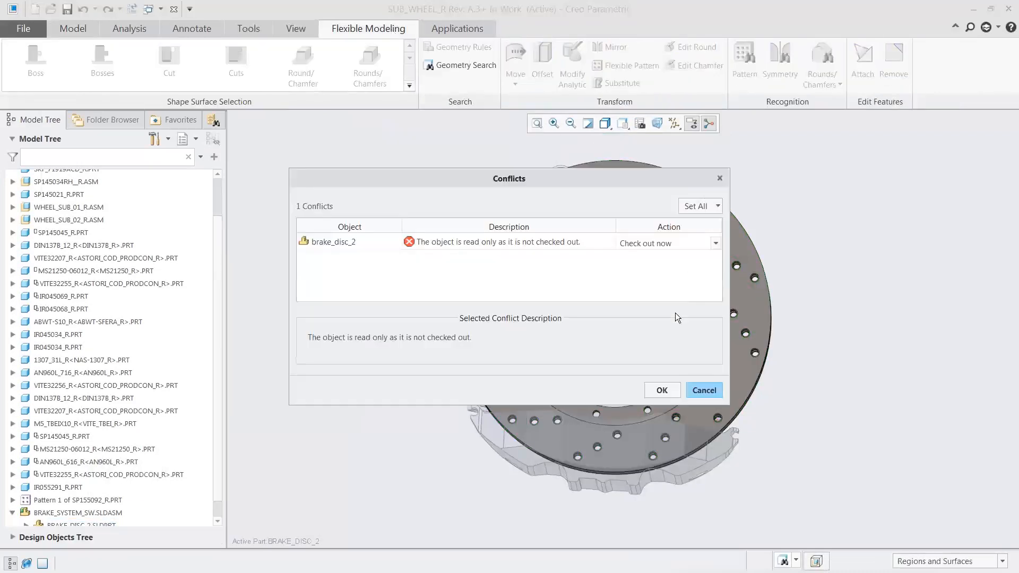
{"action": "left_click", "coordinate": [661, 390]}
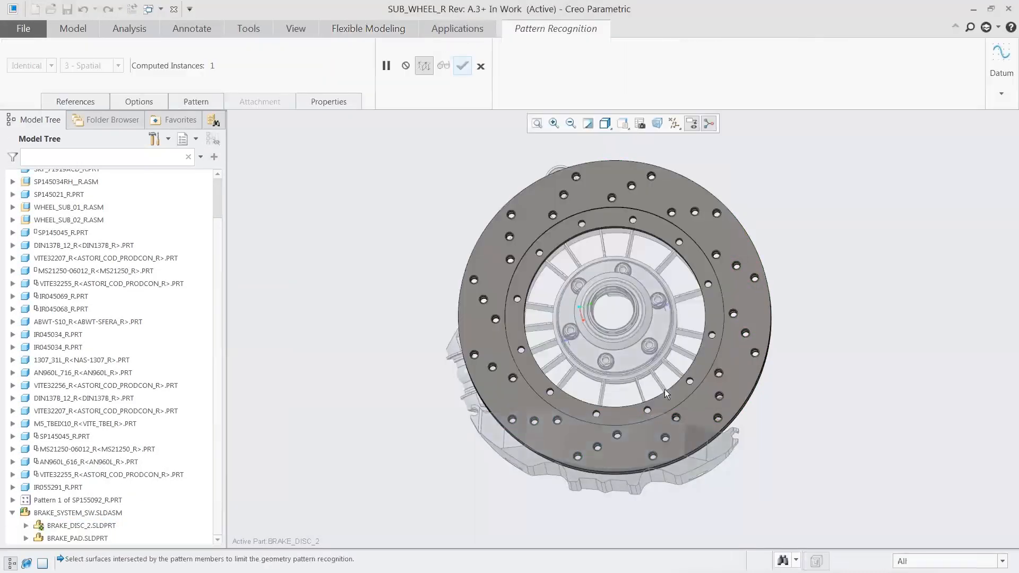
Step: Recognize the brake disc's inner ring of holes as an editable pattern and change it to 10 instances at 36-degree spacing
{"action": "left_click", "coordinate": [138, 101]}
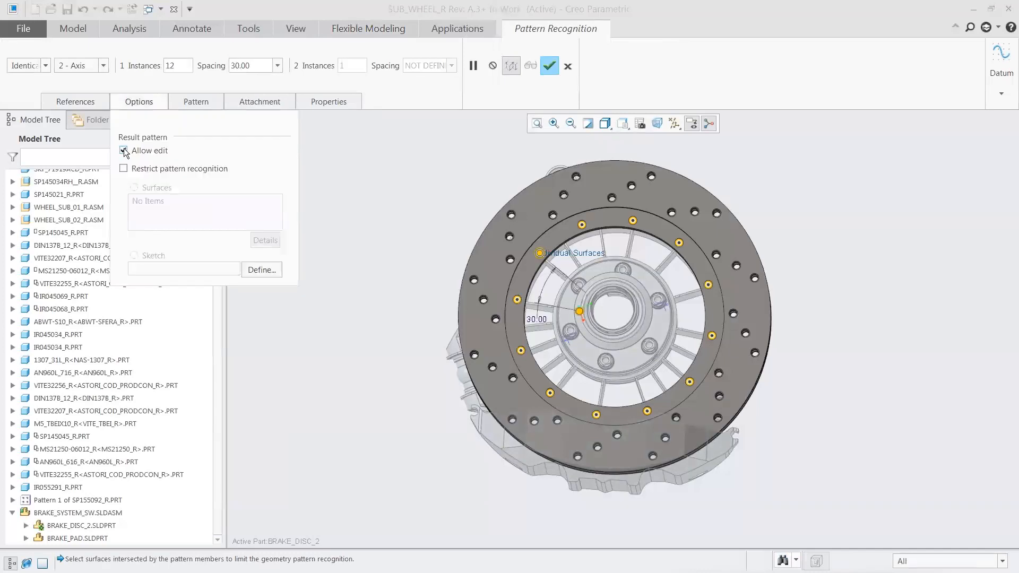
{"action": "left_click", "coordinate": [141, 103]}
{"action": "left_click", "coordinate": [187, 69]}
{"action": "key", "text": "BackSpace"}
{"action": "type", "text": "0"}
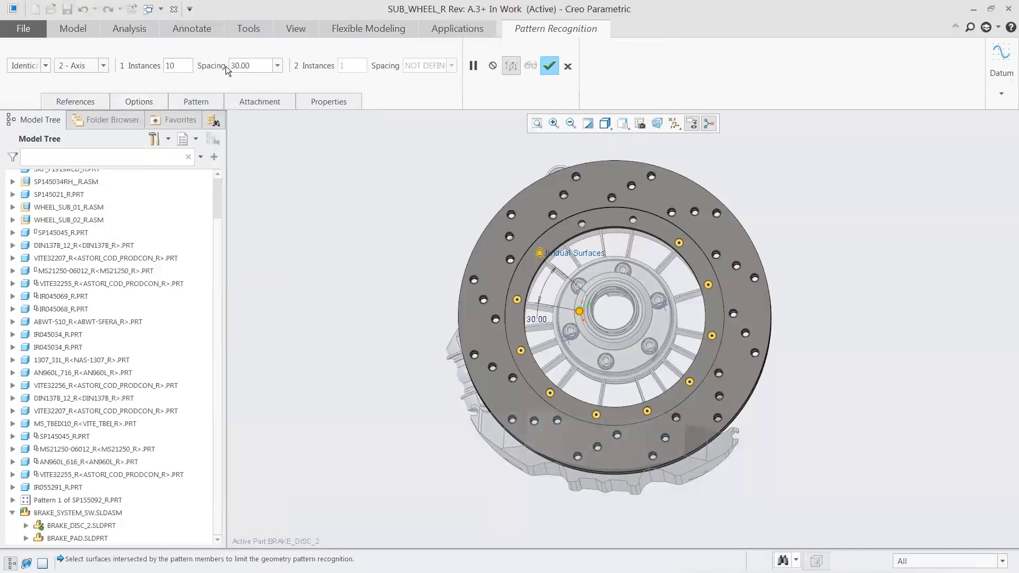
{"action": "double_click", "coordinate": [241, 66]}
{"action": "type", "text": "36"}
{"action": "key", "text": "Return"}
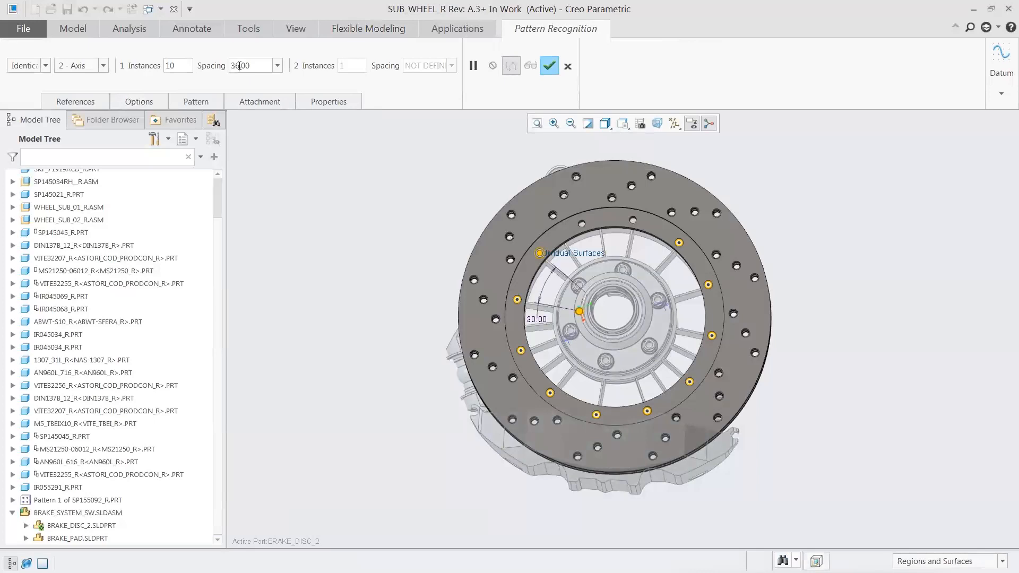
{"action": "left_click", "coordinate": [549, 66]}
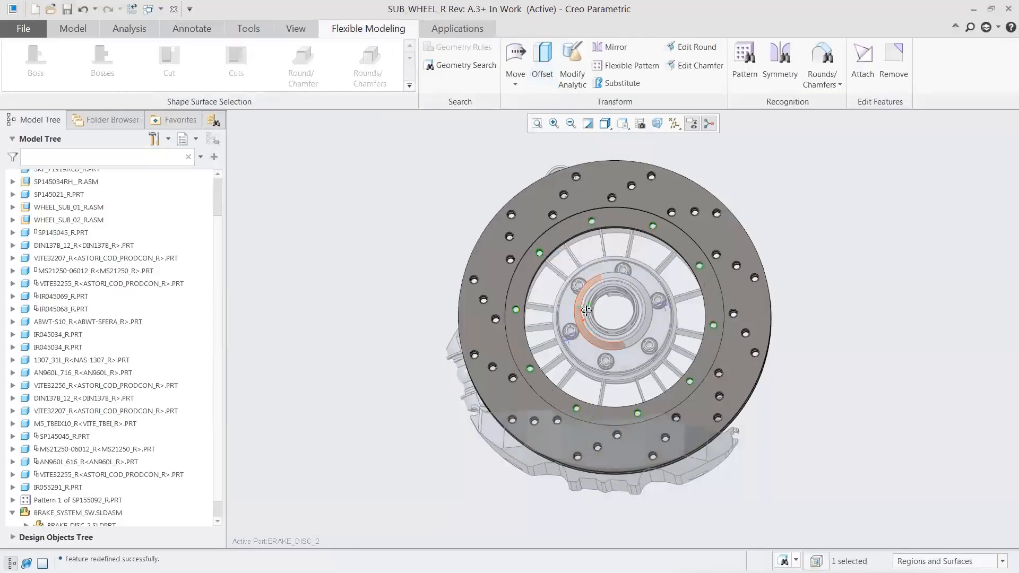
Step: Reactivate the top-level assembly SUB_WHEEL_R.ASM and save it
{"action": "left_click_drag", "start_coordinate": [218, 255], "coordinate": [215, 211]}
{"action": "left_click", "coordinate": [54, 176]}
{"action": "left_click", "coordinate": [72, 123]}
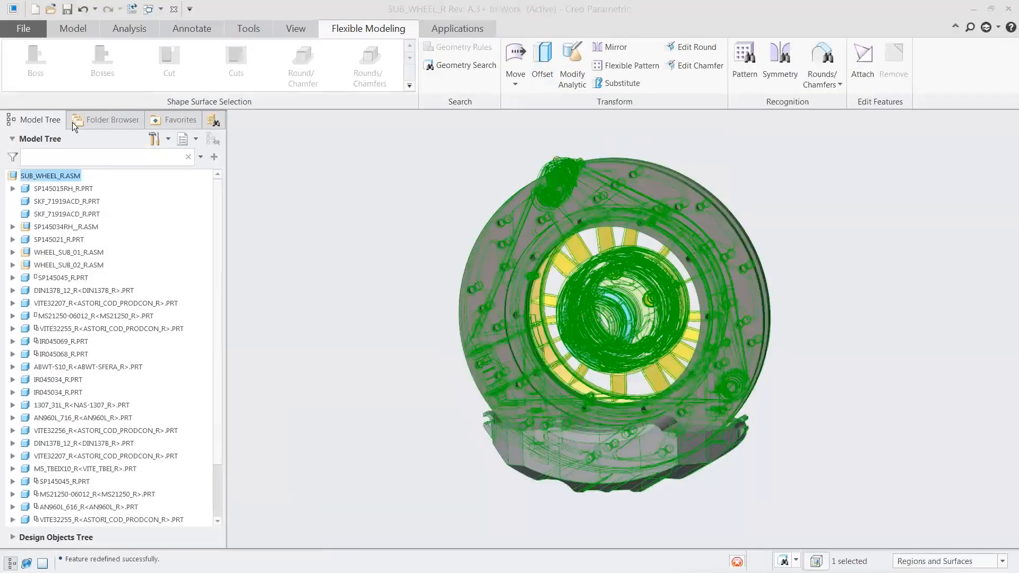
{"action": "left_click", "coordinate": [265, 192]}
{"action": "left_click", "coordinate": [67, 10]}
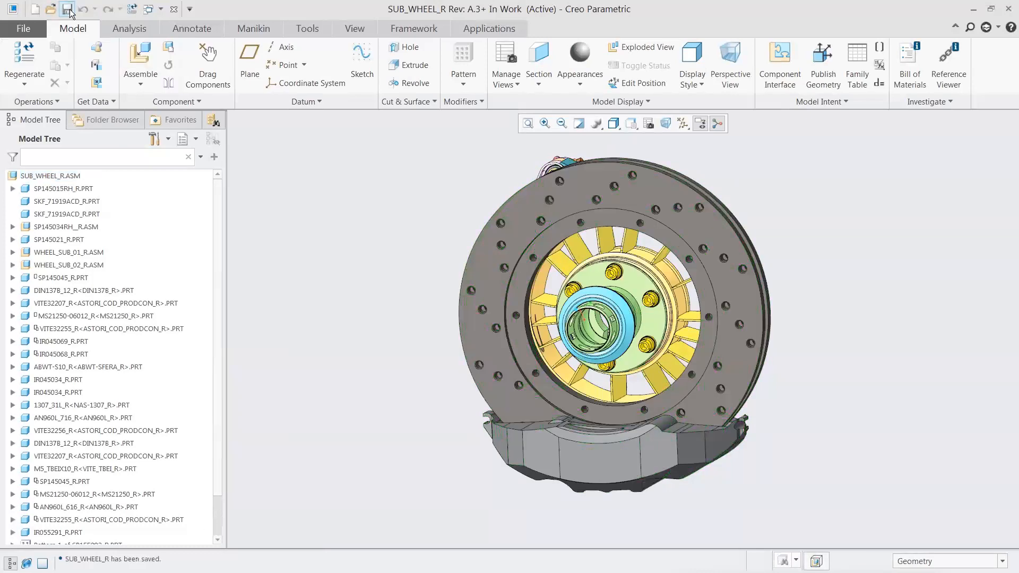
Step: Minimize Creo Parametric and switch to Firefox with the Windchill page of lube_cap.prt
{"action": "left_click", "coordinate": [974, 10]}
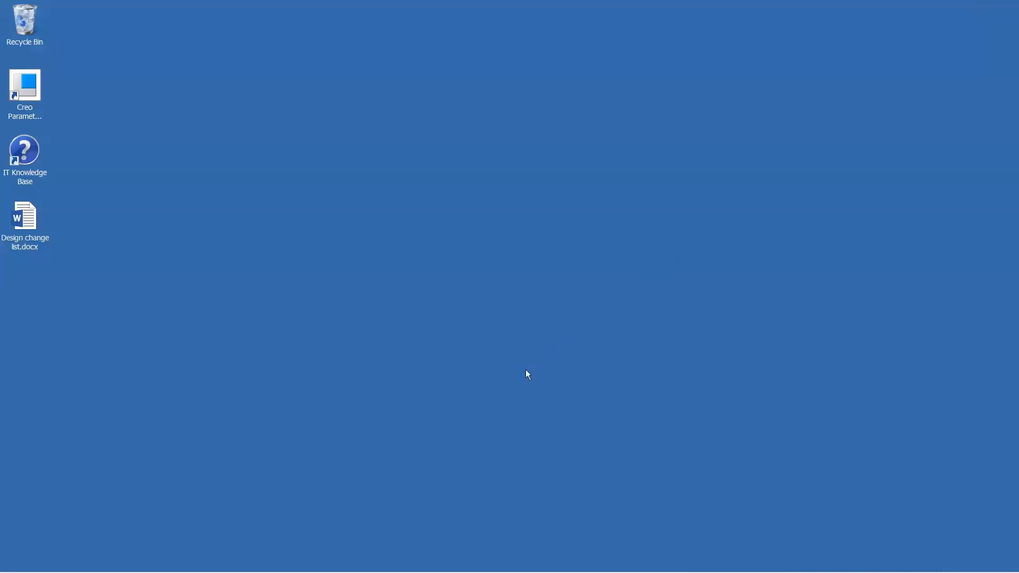
{"action": "mouse_move", "coordinate": [350, 572]}
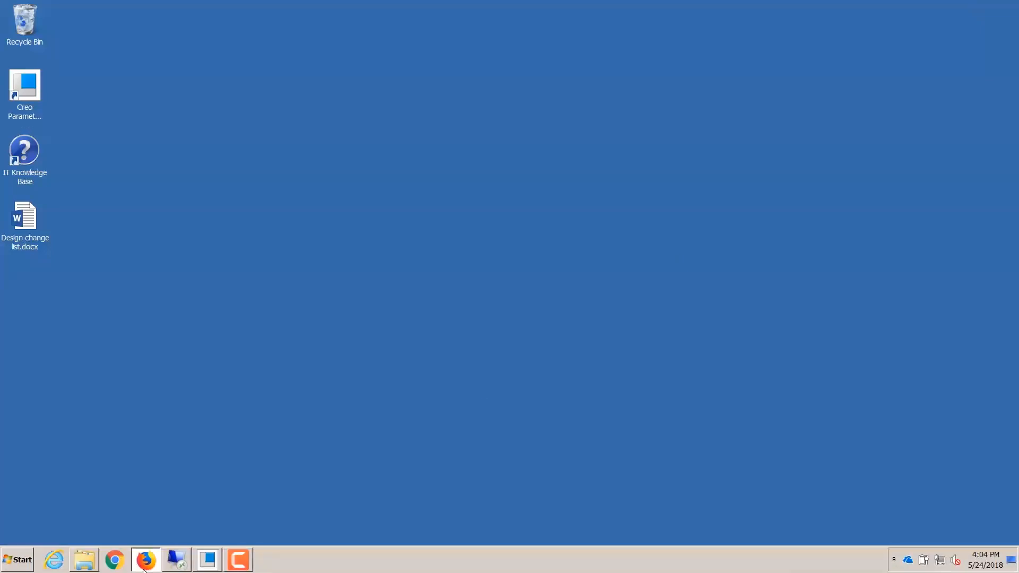
{"action": "left_click", "coordinate": [144, 564]}
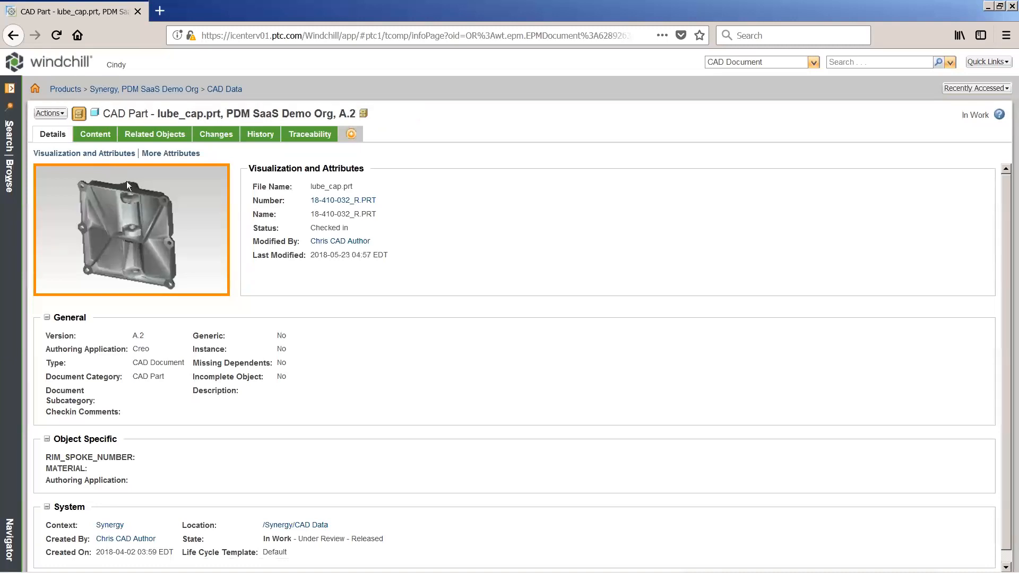
Step: Rotate the 3D preview of lube_cap.prt, review its version history, and return to its details
{"action": "left_click_drag", "start_coordinate": [150, 207], "coordinate": [103, 244]}
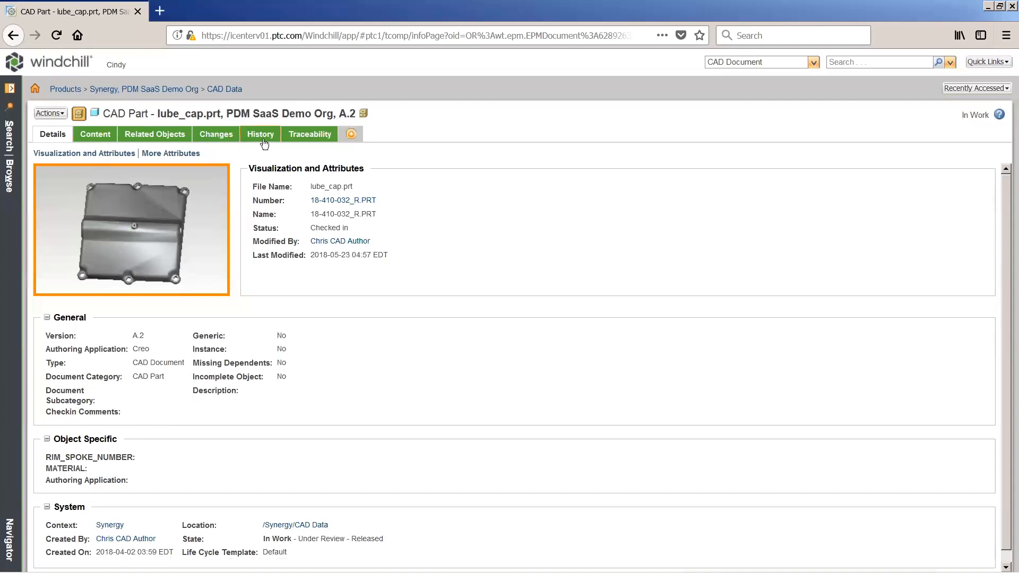
{"action": "left_click", "coordinate": [261, 135]}
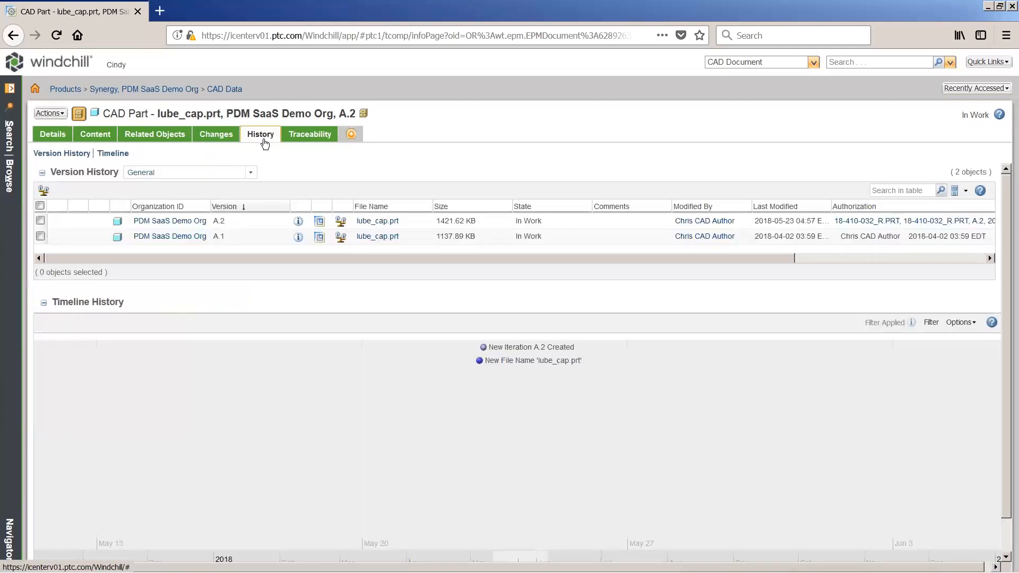
{"action": "left_click", "coordinate": [51, 136]}
Step: Create a new promotion request for lube_cap.prt with a Need By date of 2018-05-25 and proceed to its promotion objects
{"action": "left_click", "coordinate": [50, 113]}
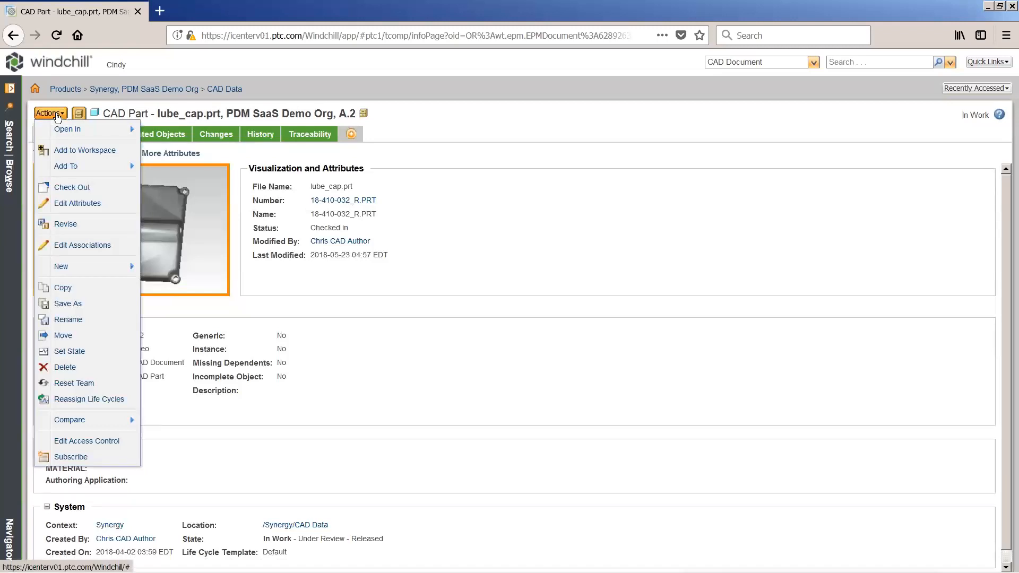
{"action": "mouse_move", "coordinate": [77, 267]}
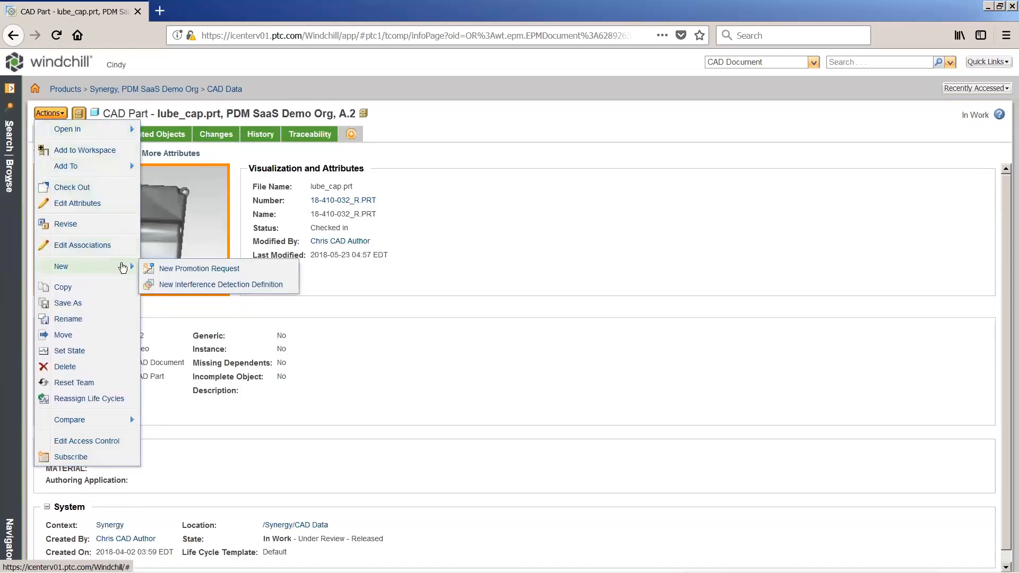
{"action": "left_click", "coordinate": [198, 269]}
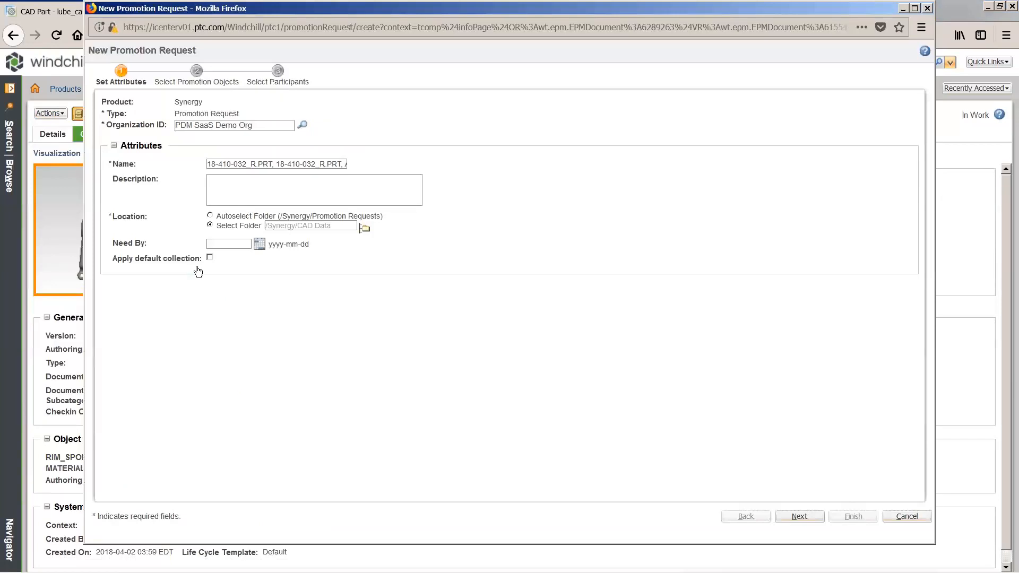
{"action": "left_click", "coordinate": [259, 244]}
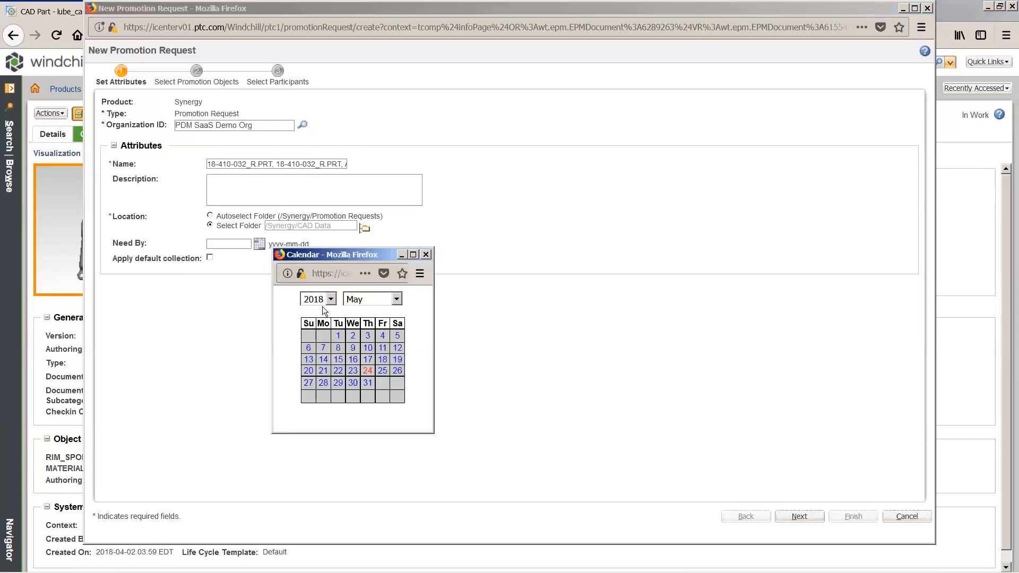
{"action": "left_click", "coordinate": [382, 370]}
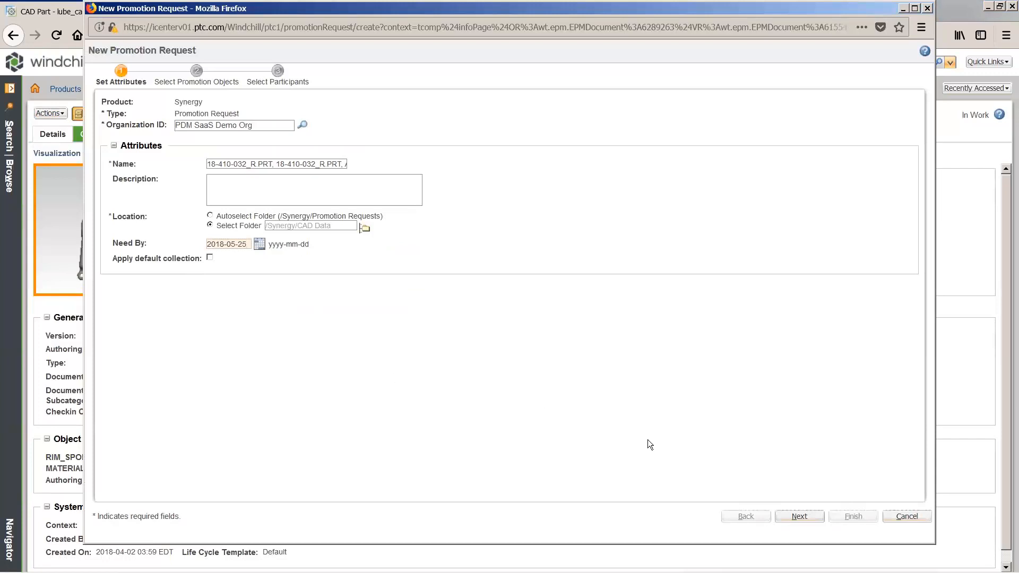
{"action": "left_click", "coordinate": [797, 516]}
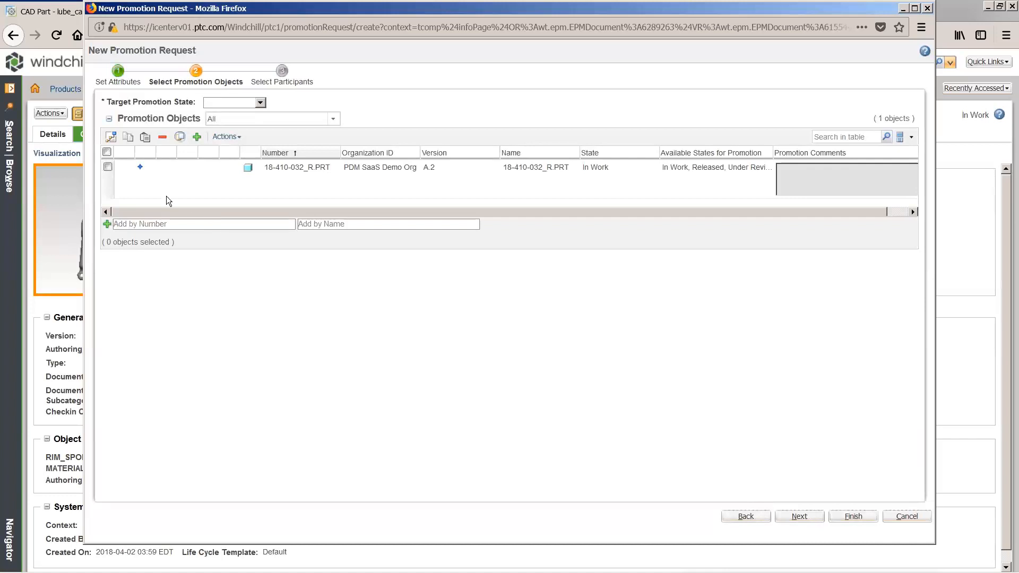
Step: Set the target promotion state of 18-410-032_R.PRT to Released and submit the request with a Product Manager member as approver
{"action": "left_click", "coordinate": [108, 167]}
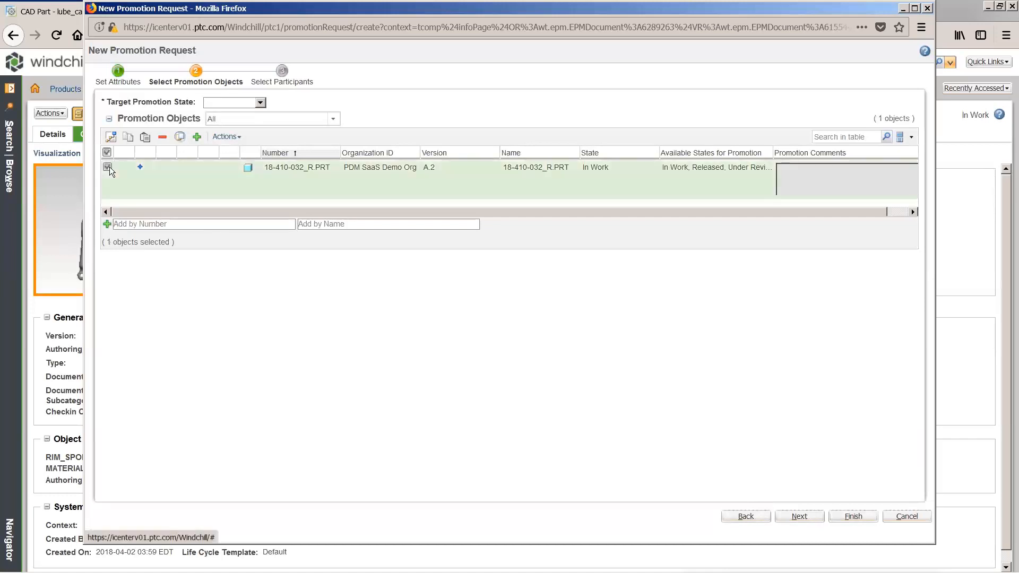
{"action": "left_click", "coordinate": [260, 103]}
{"action": "left_click", "coordinate": [246, 146]}
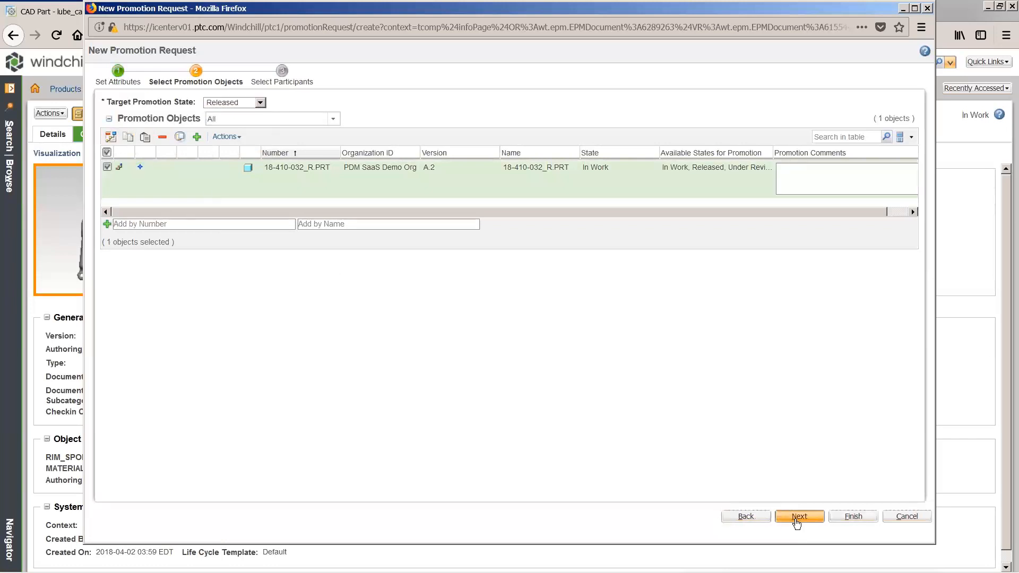
{"action": "left_click", "coordinate": [799, 517]}
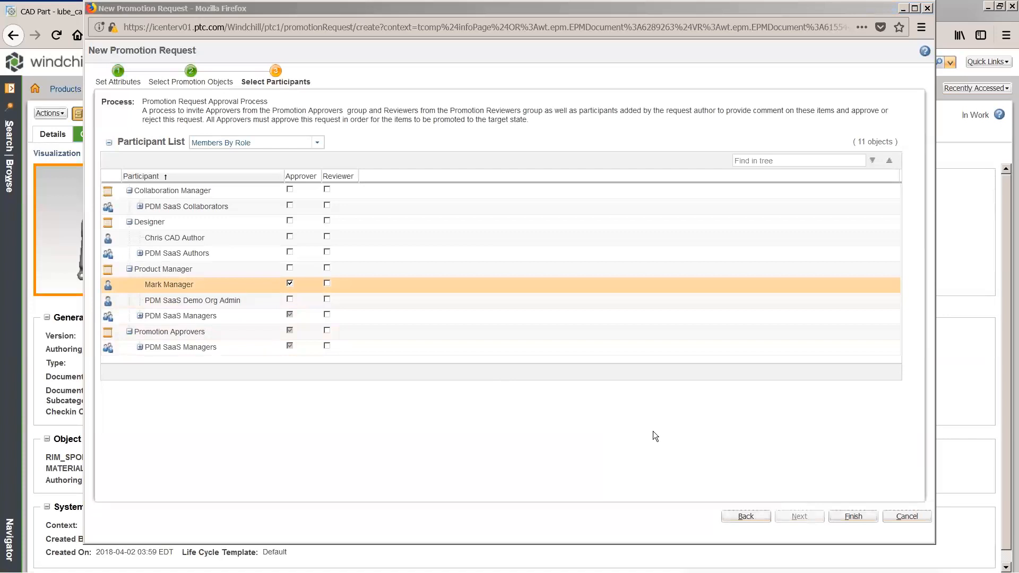
{"action": "left_click", "coordinate": [852, 517]}
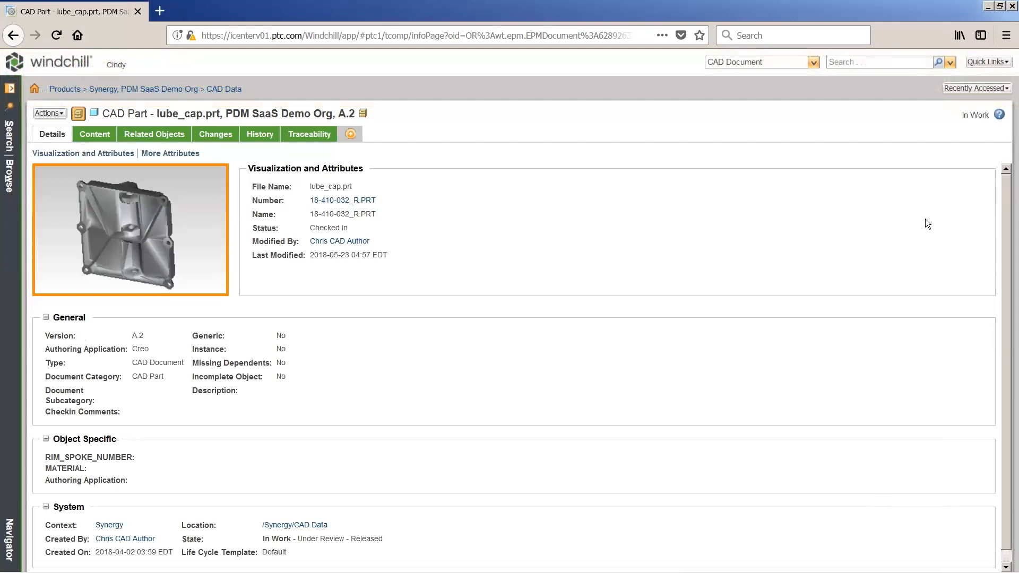
Step: Switch to the manager's Windchill home page and open the promotion request through the Task Assistant of the Approve Promotion Request task
{"action": "left_click", "coordinate": [987, 7]}
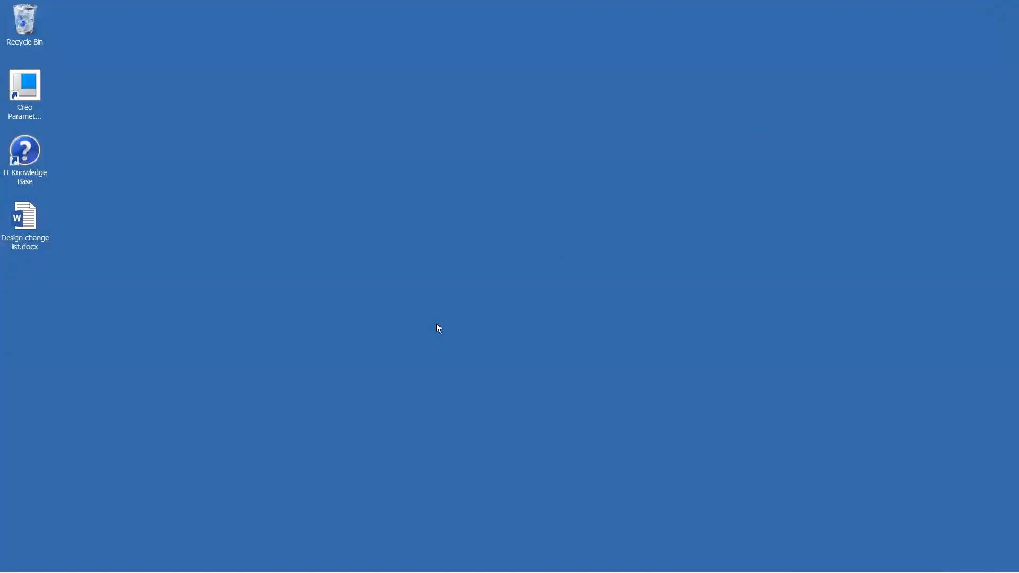
{"action": "left_click", "coordinate": [151, 566]}
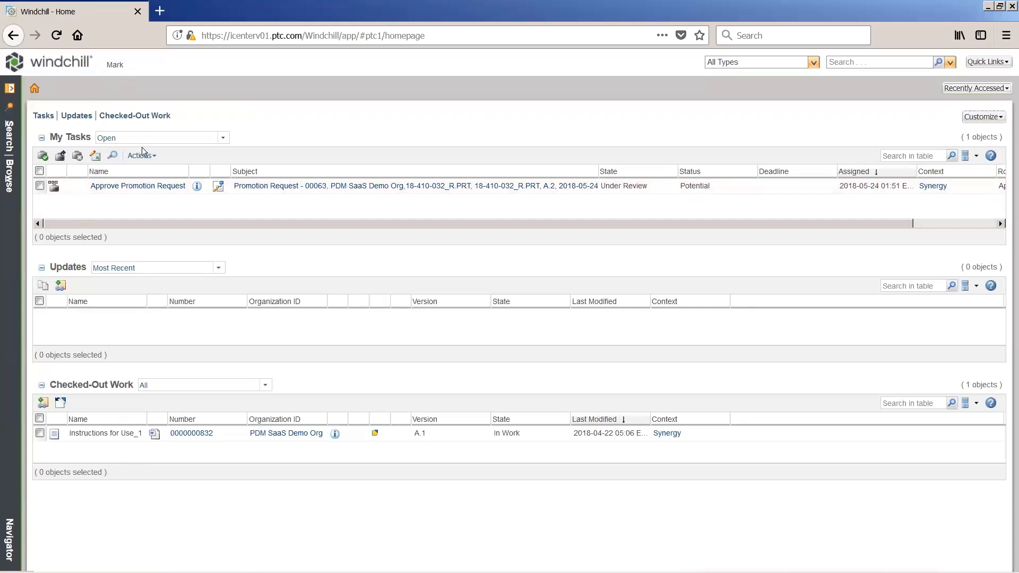
{"action": "right_click", "coordinate": [153, 191]}
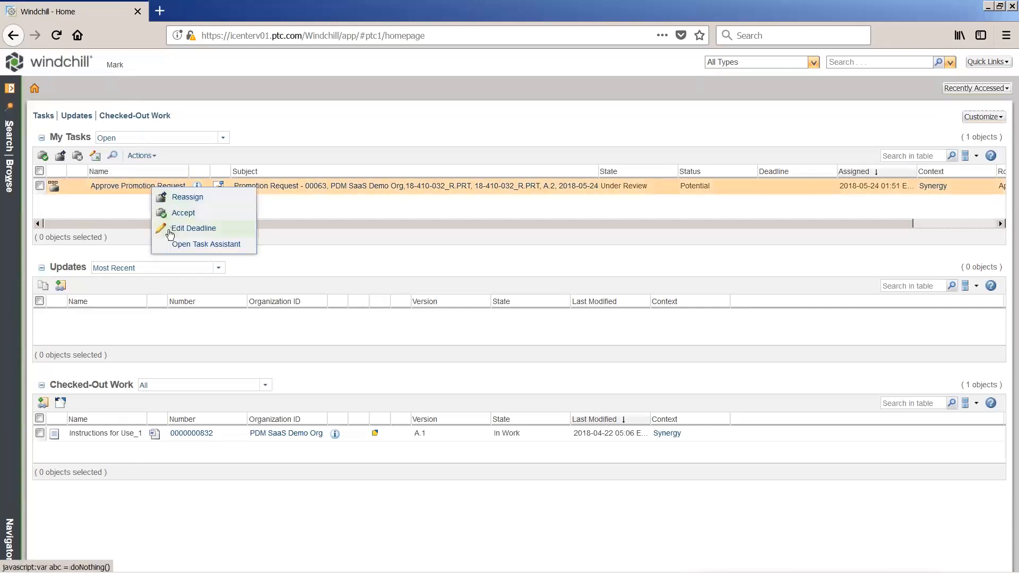
{"action": "left_click", "coordinate": [177, 245]}
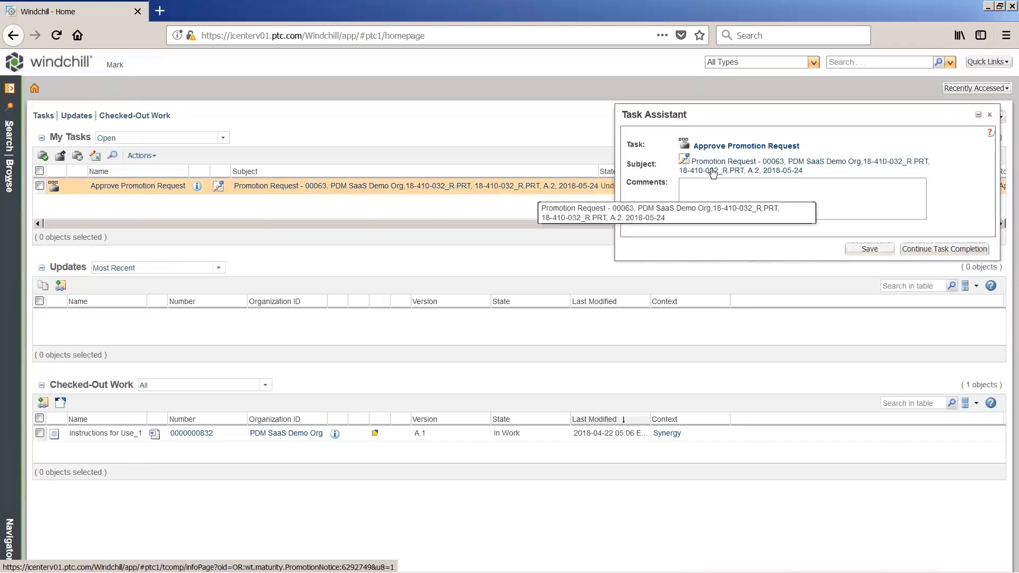
{"action": "left_click", "coordinate": [754, 167]}
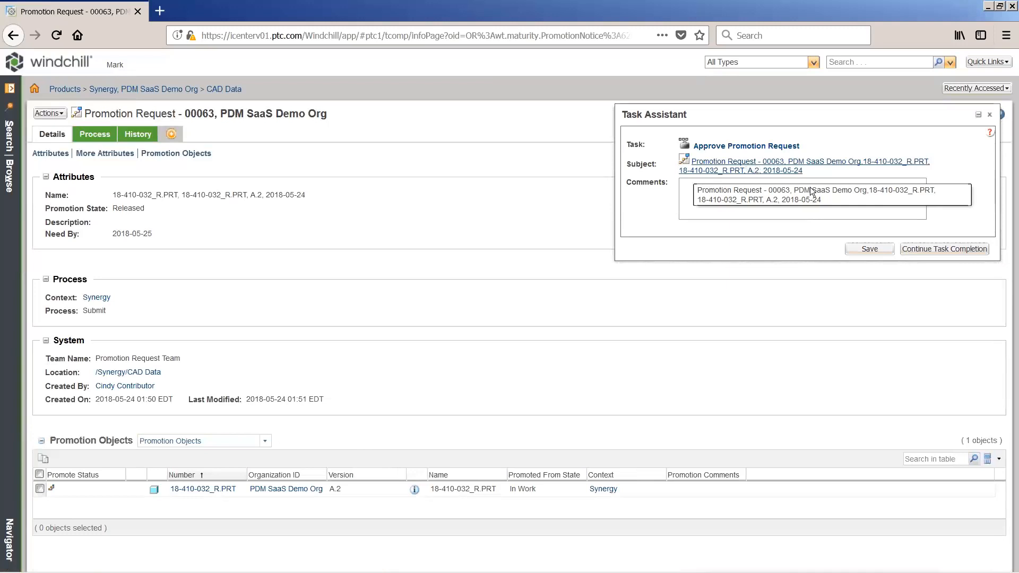
Step: Complete the Approve Promotion Request task with the routing option Approve and the comment "Approved."
{"action": "left_click", "coordinate": [948, 249]}
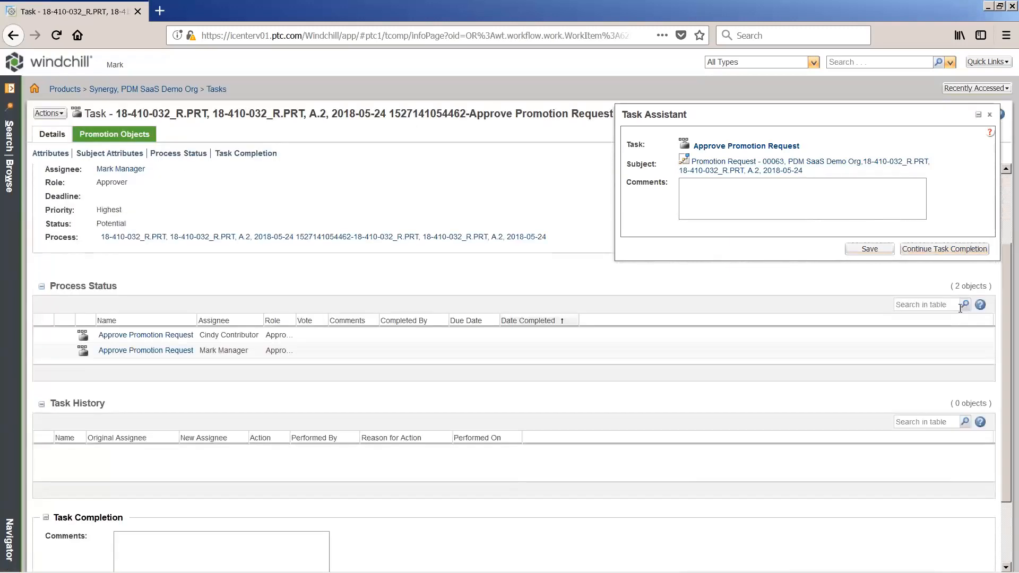
{"action": "left_click", "coordinate": [245, 463]}
{"action": "type", "text": "Approved."}
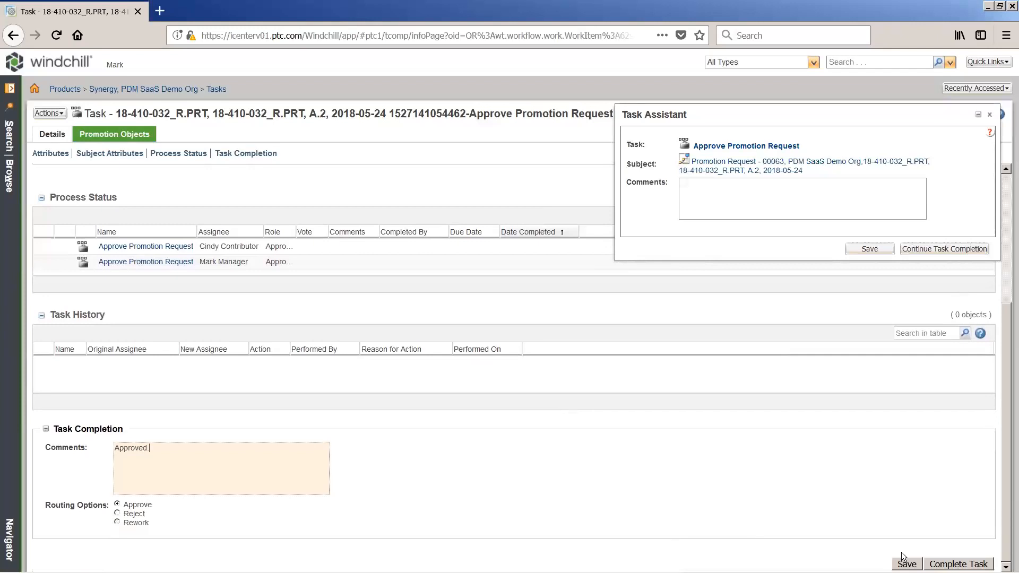
{"action": "left_click", "coordinate": [948, 565]}
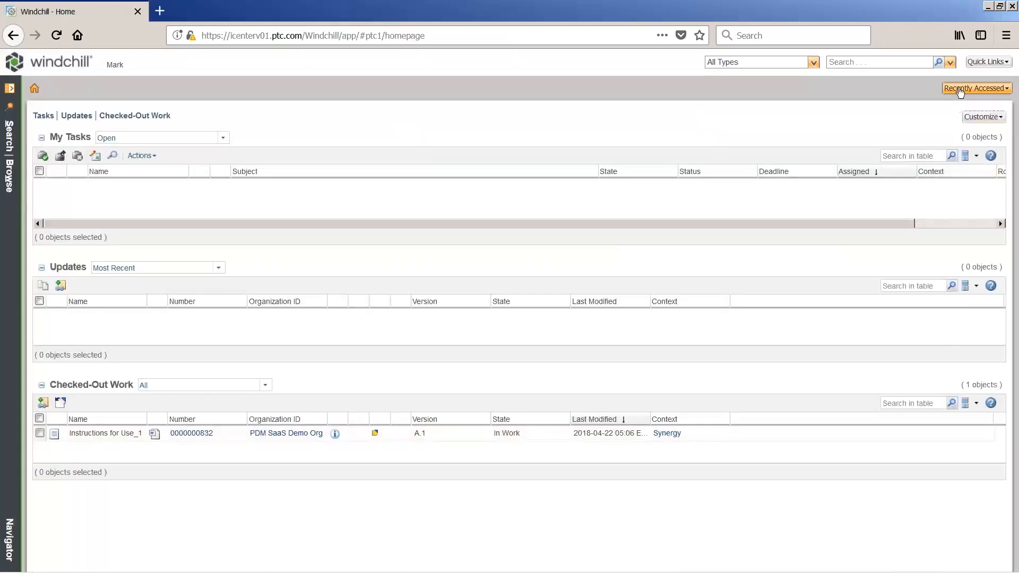
Step: Reopen promotion request 00063 from the recently accessed objects and view the details of its promotion object 18-410-032_R.PRT
{"action": "left_click", "coordinate": [960, 90]}
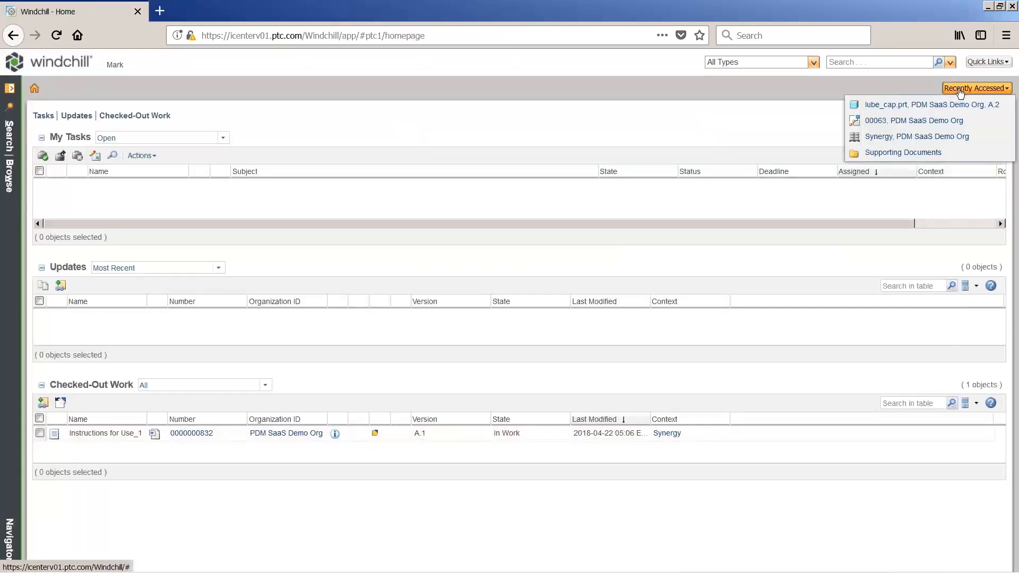
{"action": "left_click", "coordinate": [954, 121]}
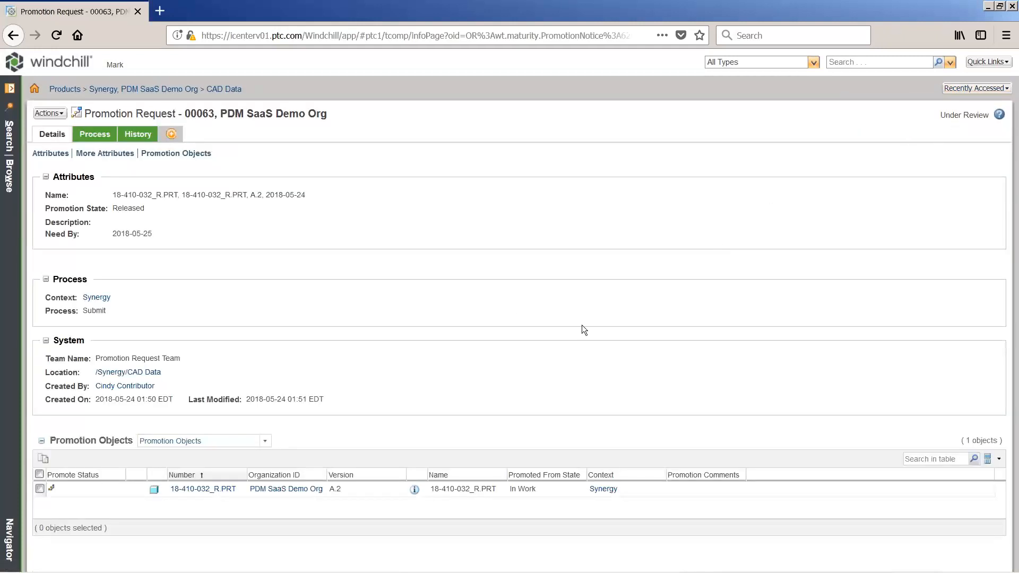
{"action": "left_click", "coordinate": [415, 489]}
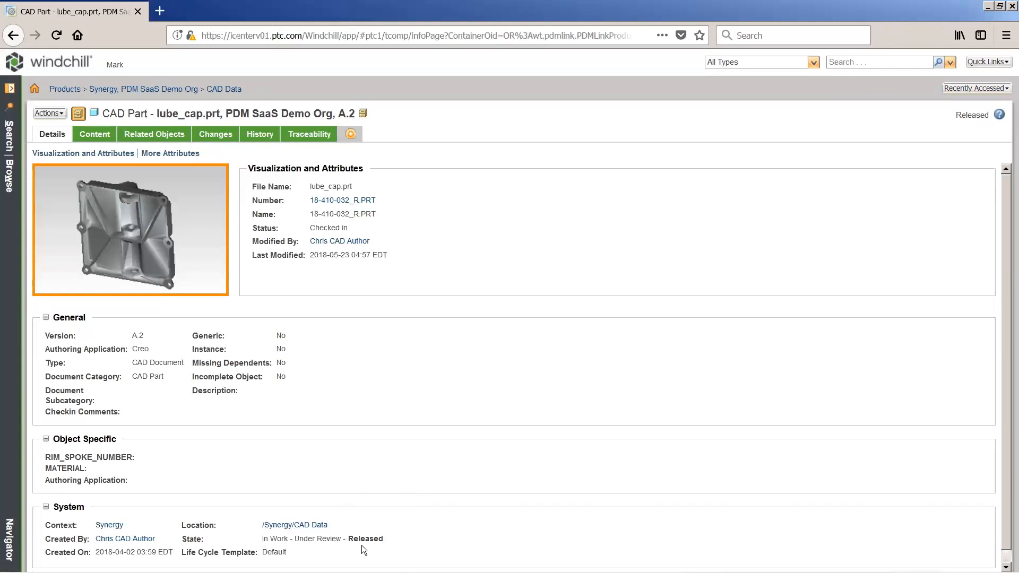